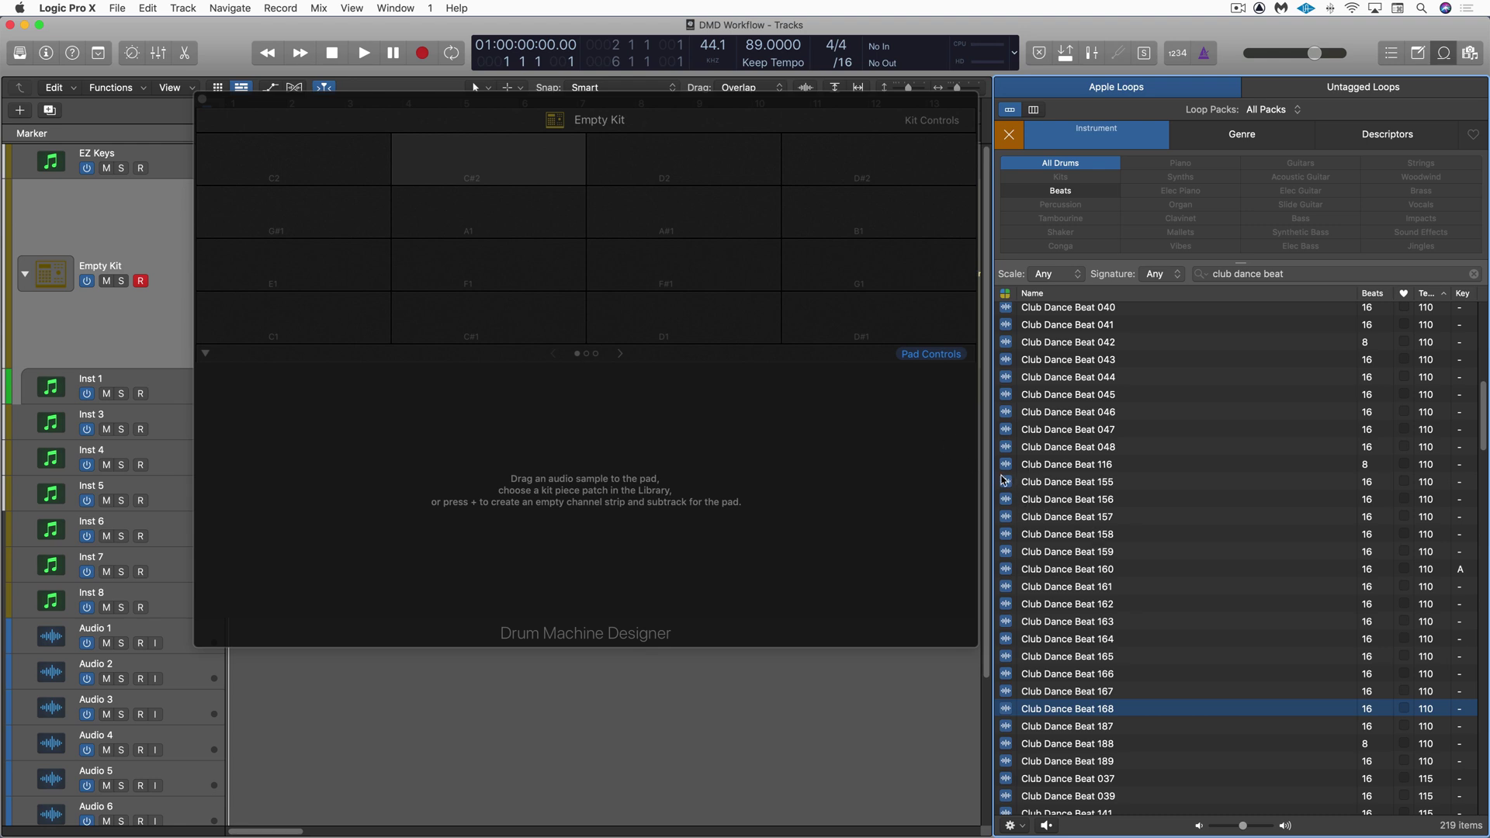
Audition the Club Dance Beat 155, 168, 188 and 162 loops.
click(1007, 483)
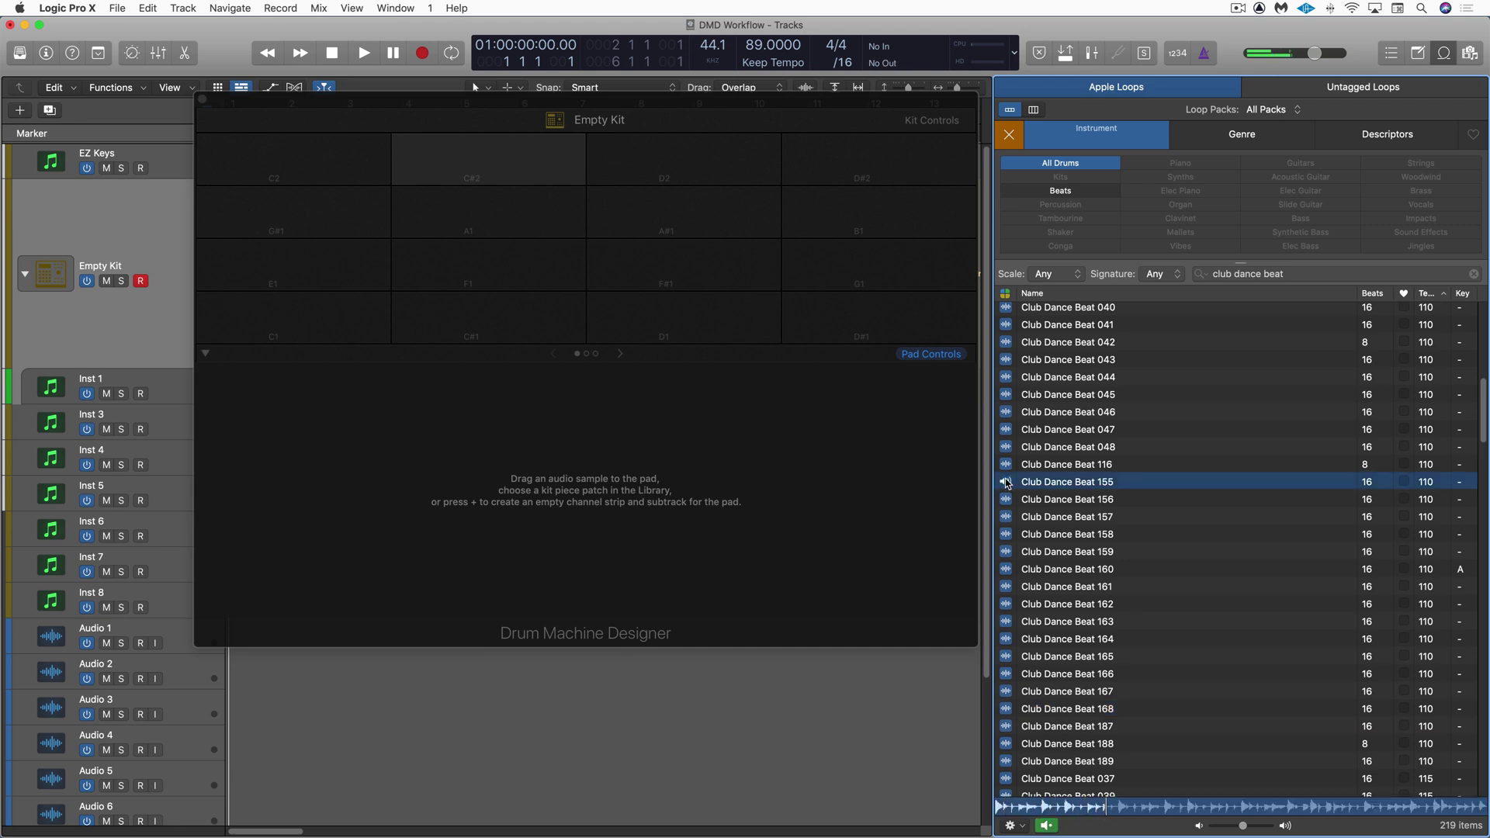
click(1006, 482)
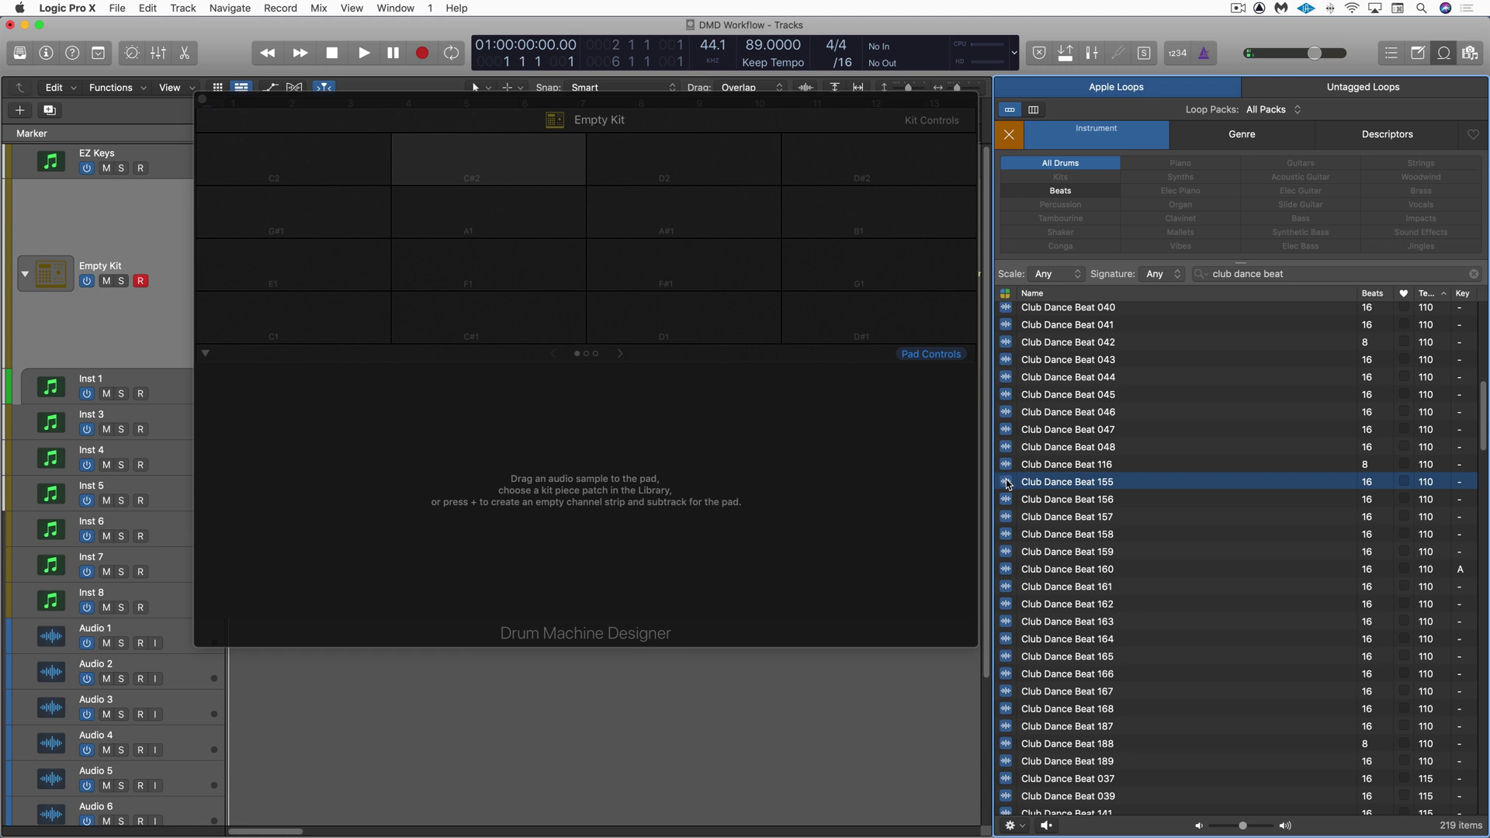
click(1006, 710)
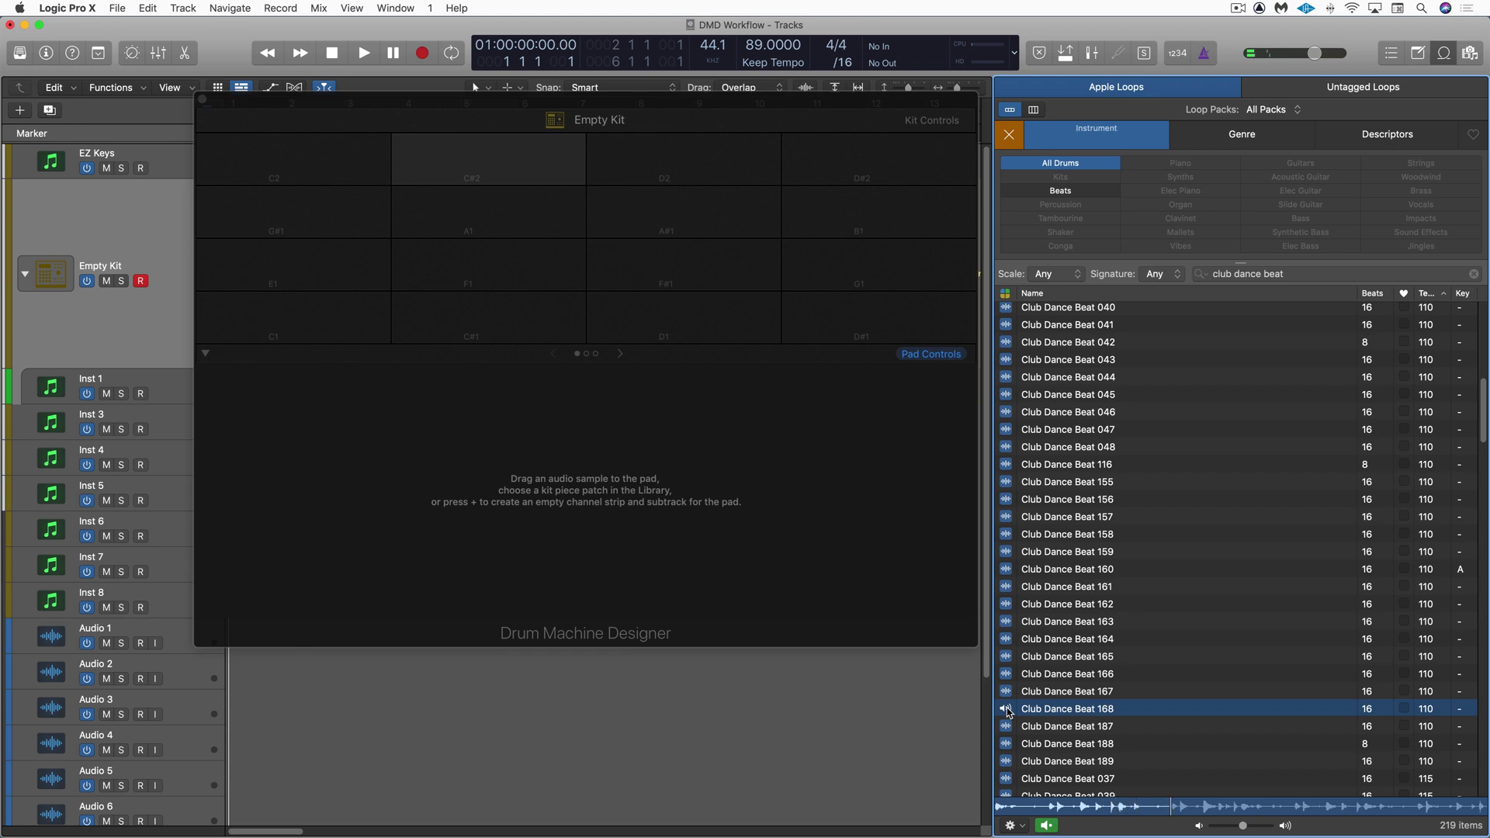
click(1007, 710)
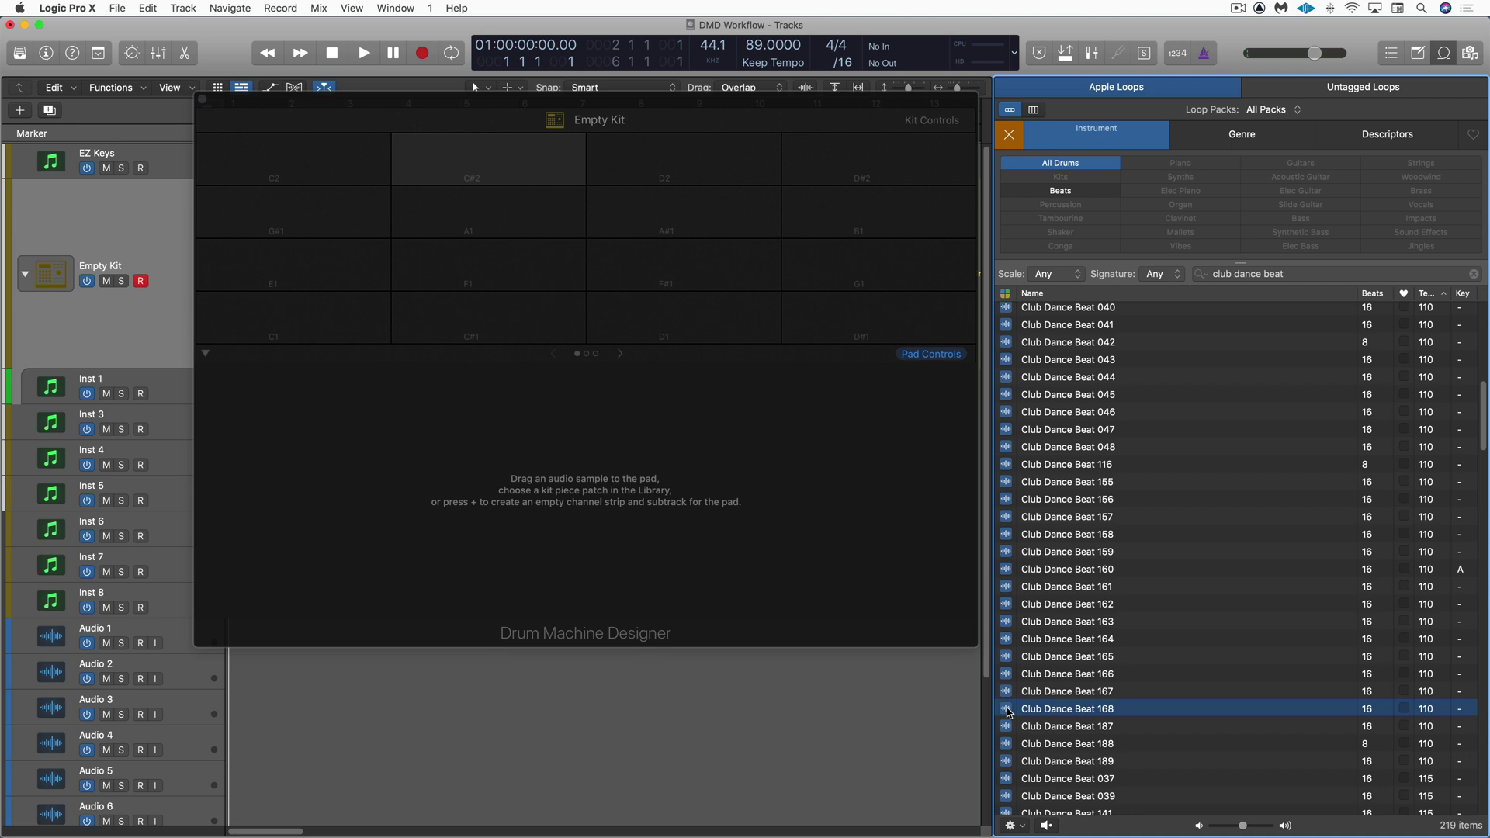
click(1007, 744)
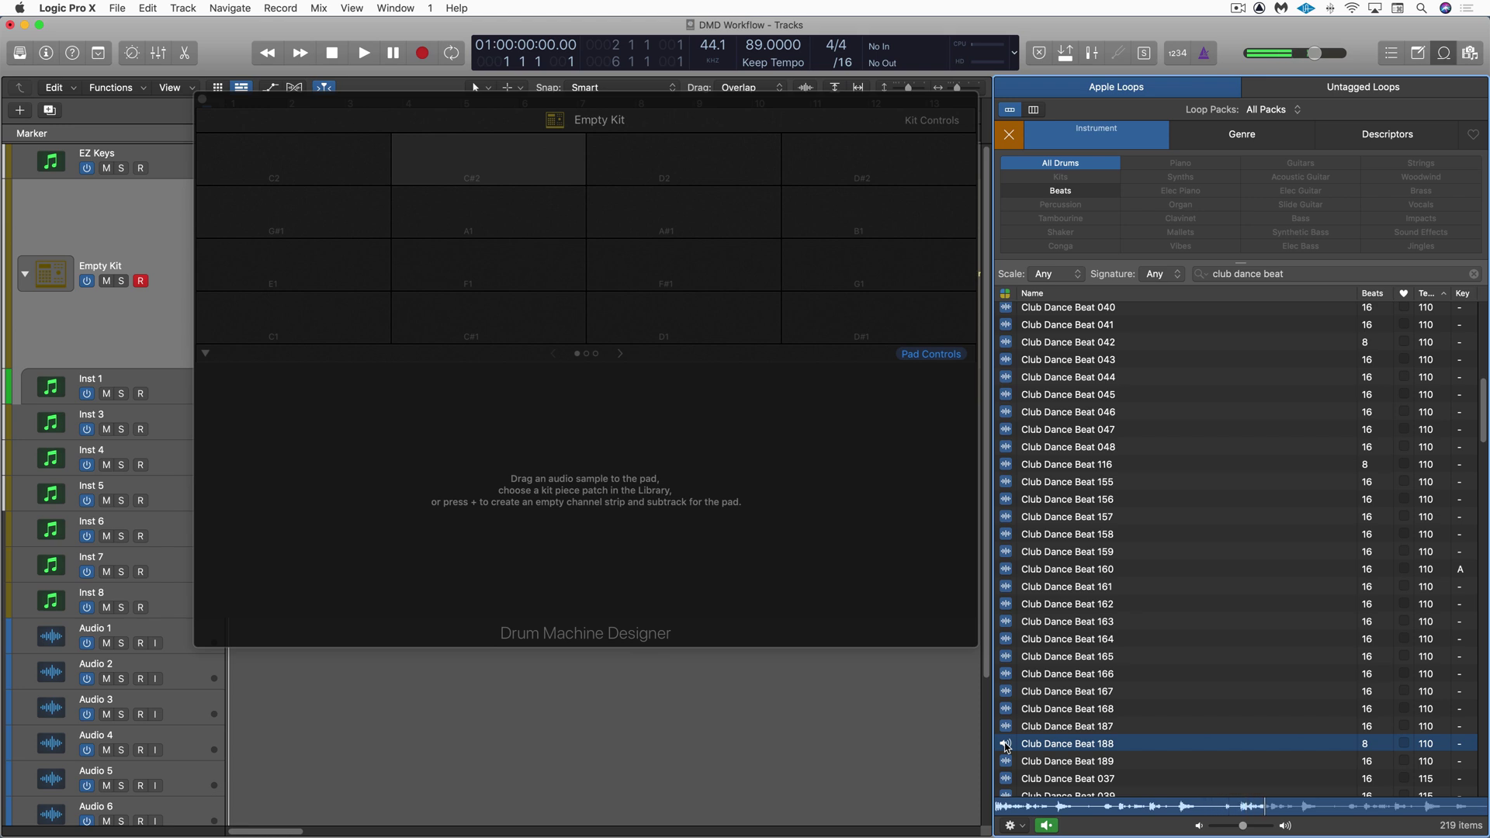
click(1006, 744)
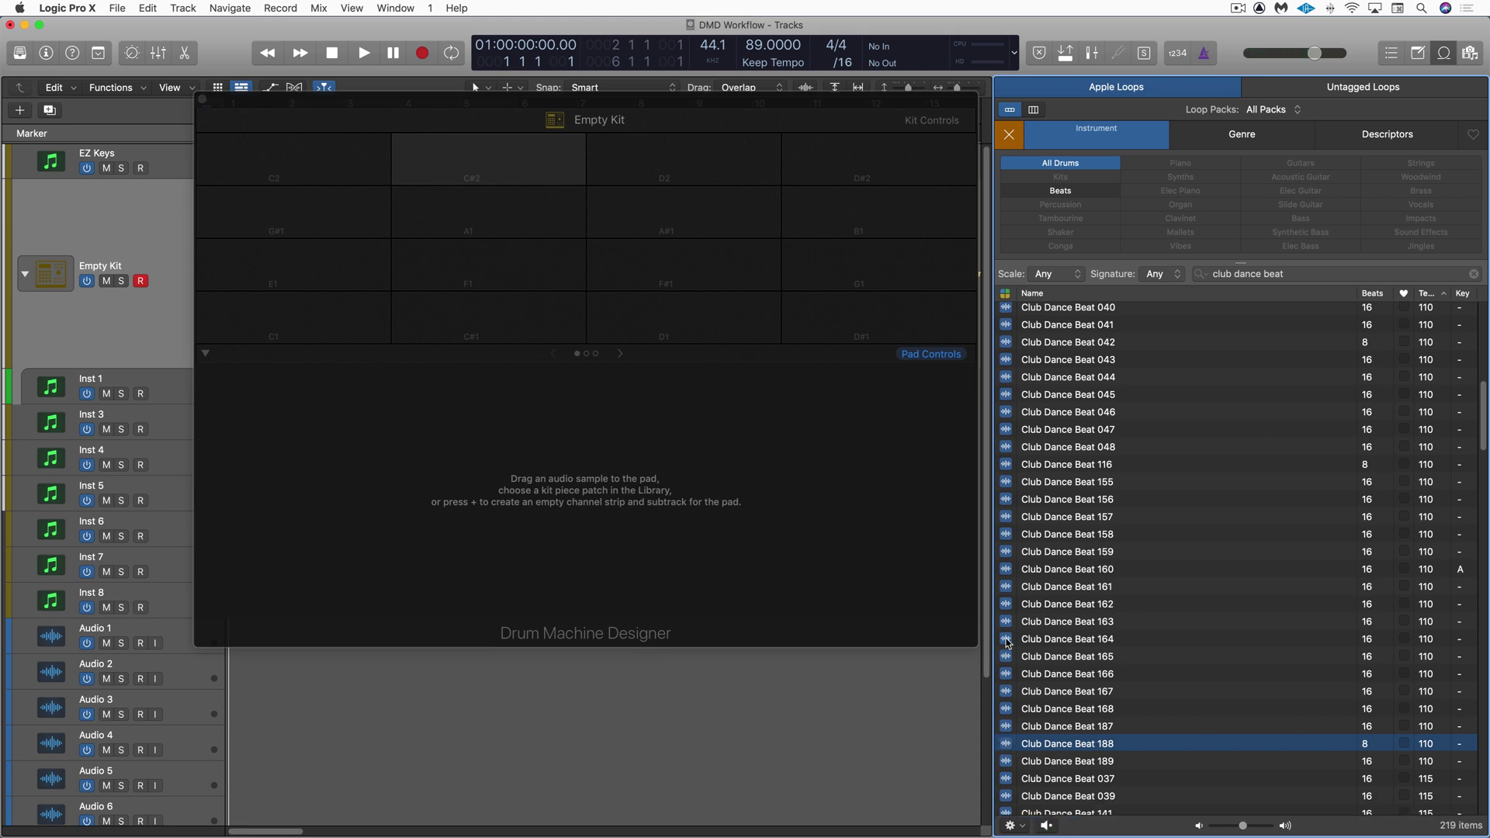
click(1006, 605)
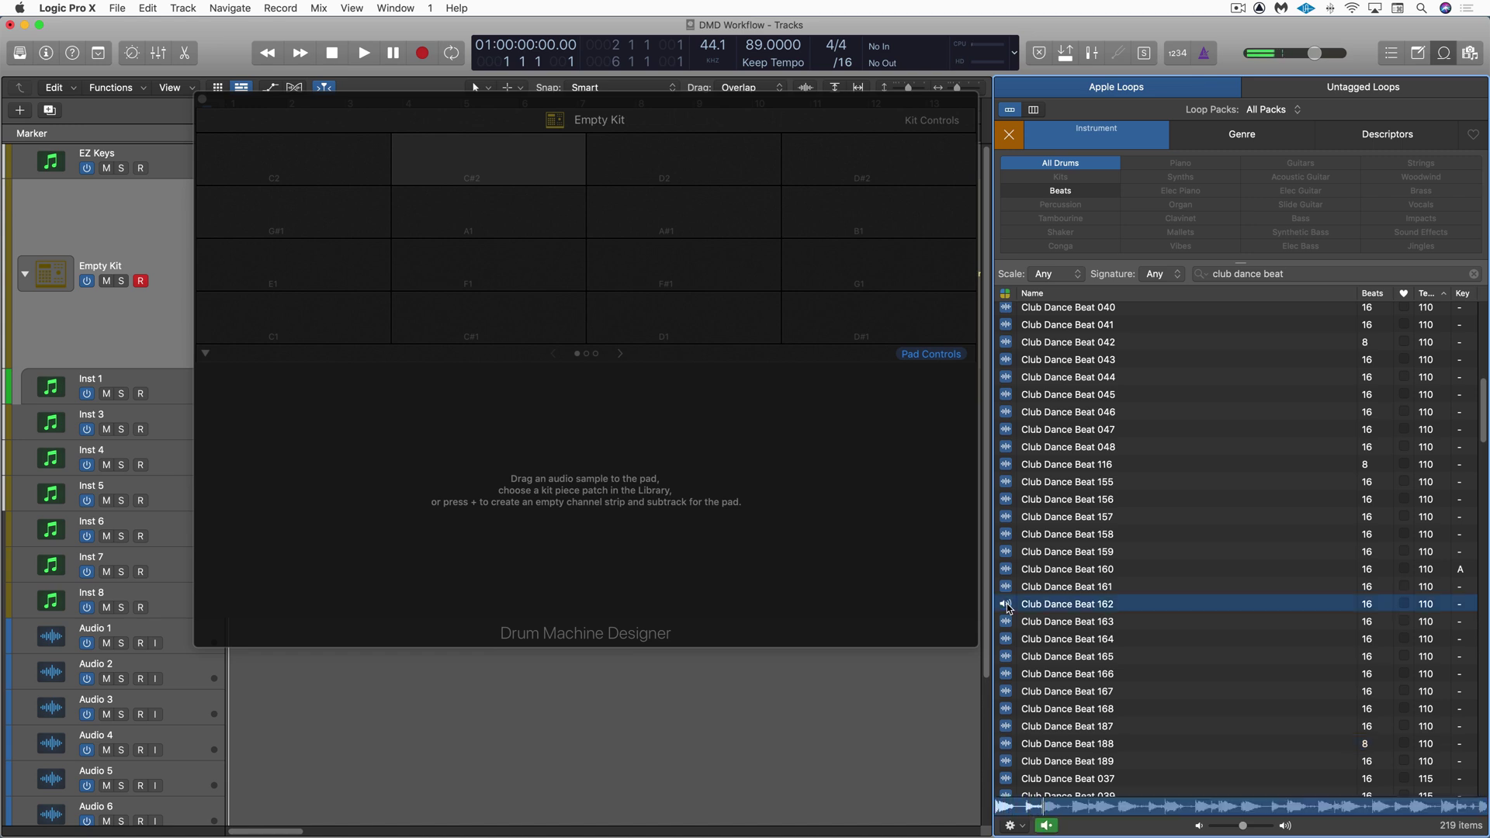
Add Club Dance Beat 188, 155 and 168 to the chosen loops with 162.
click(1006, 745)
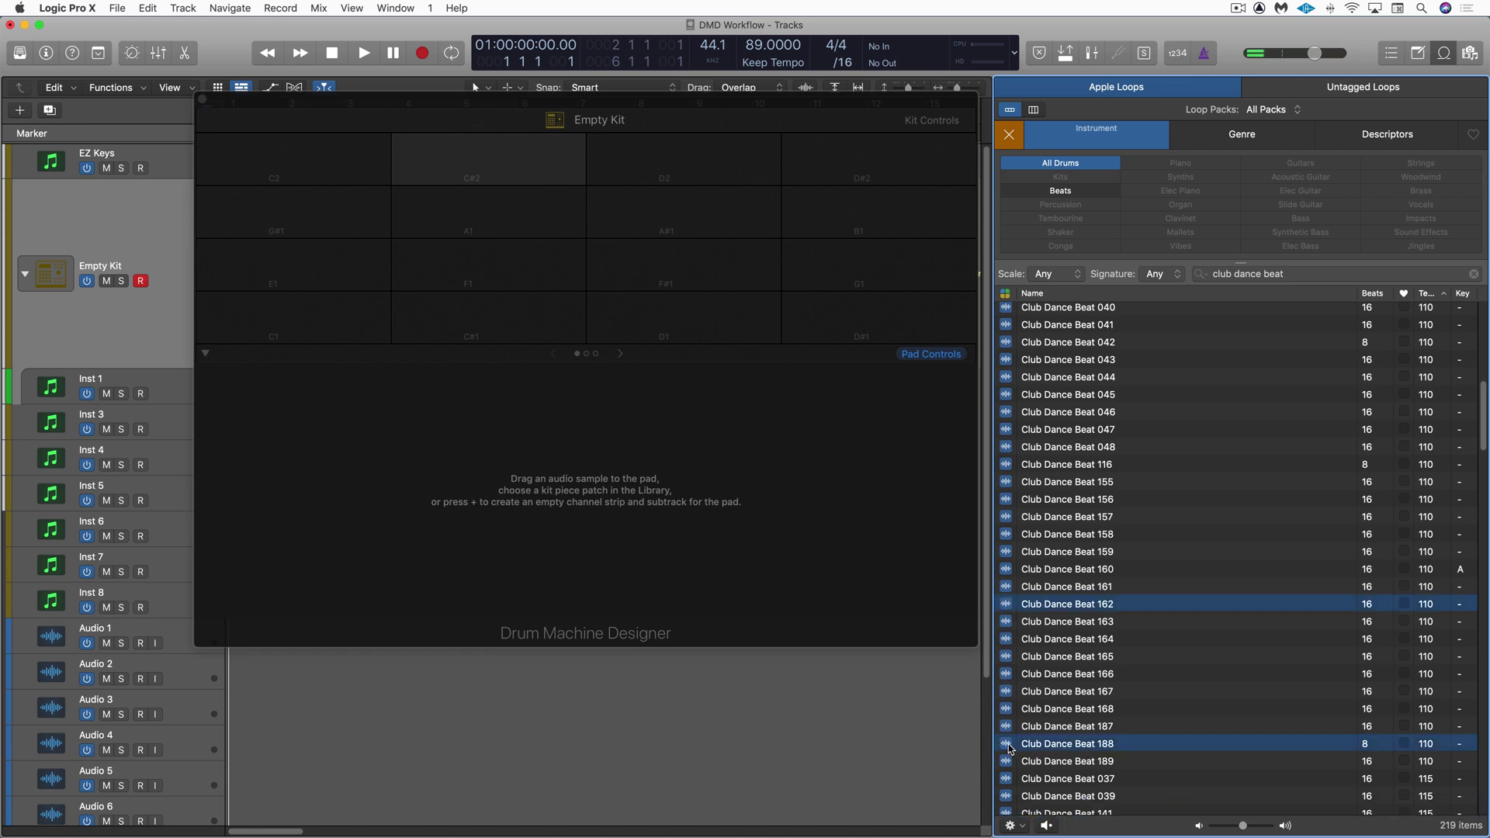
click(1012, 482)
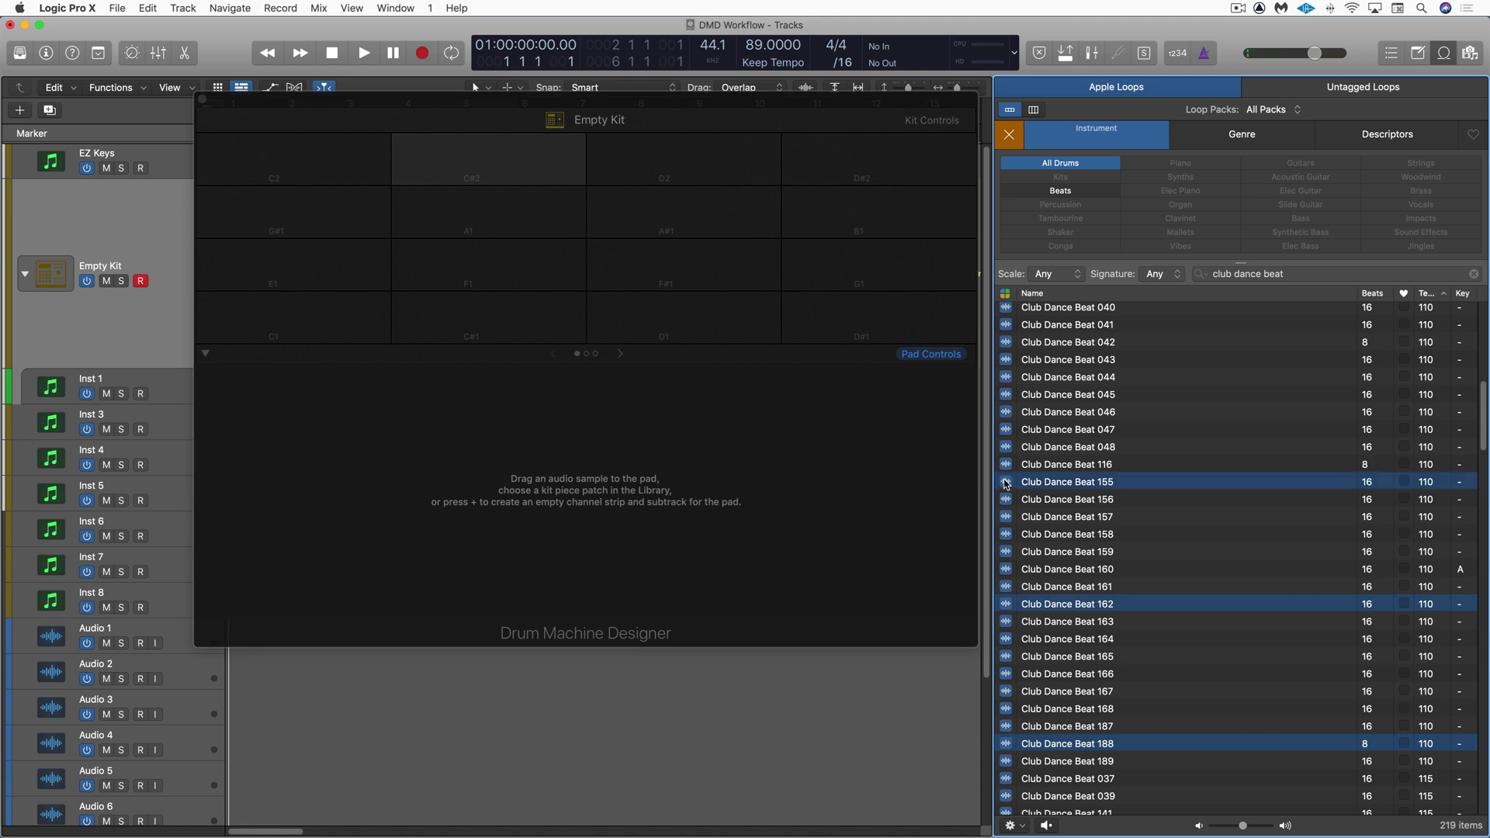
click(1009, 710)
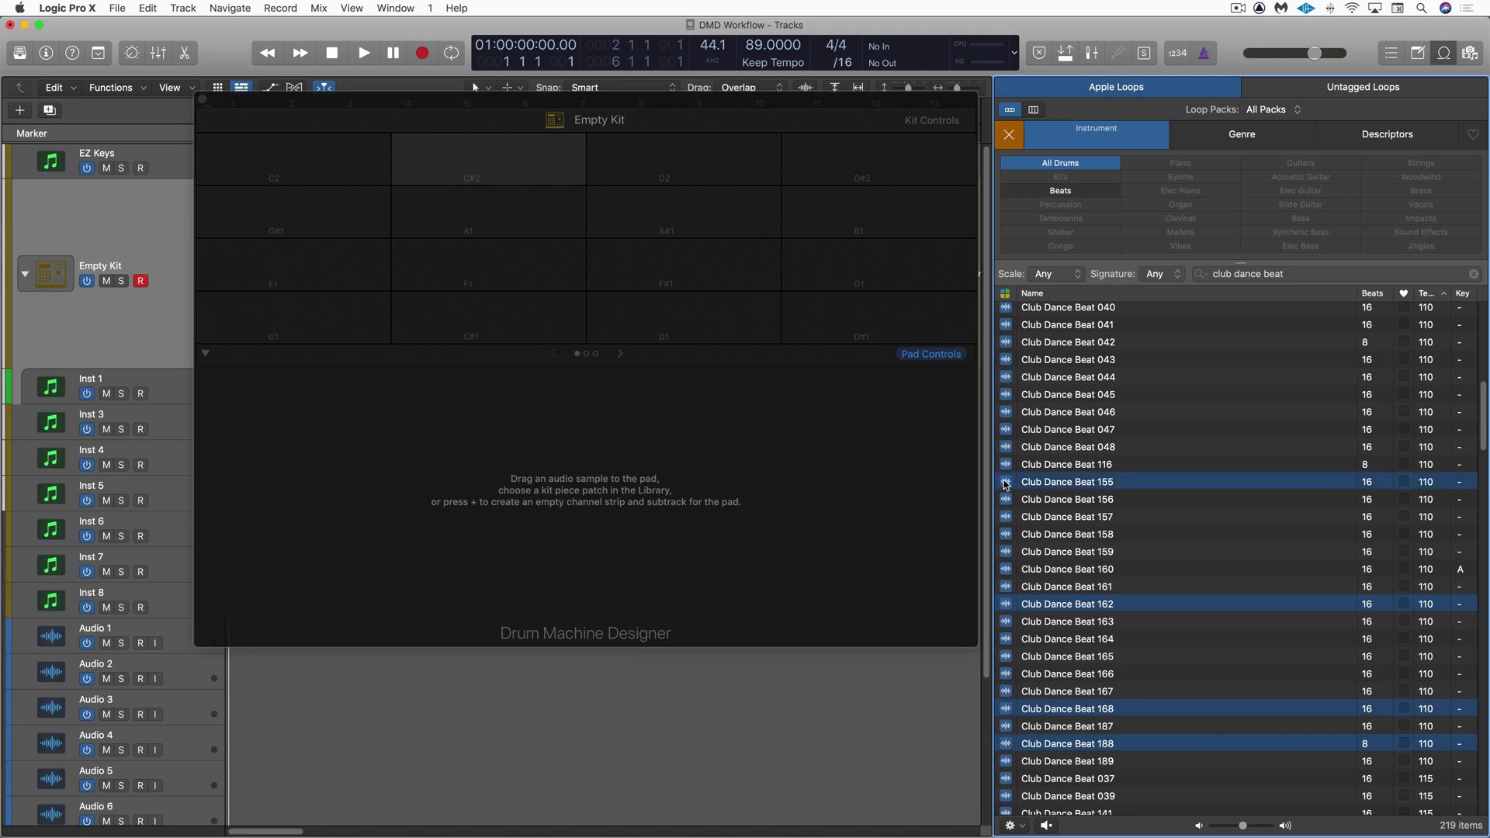
Drop the four chosen loops onto kit pads and audition the Club Dance Beat 155 pad.
drag(1008, 485, 293, 152)
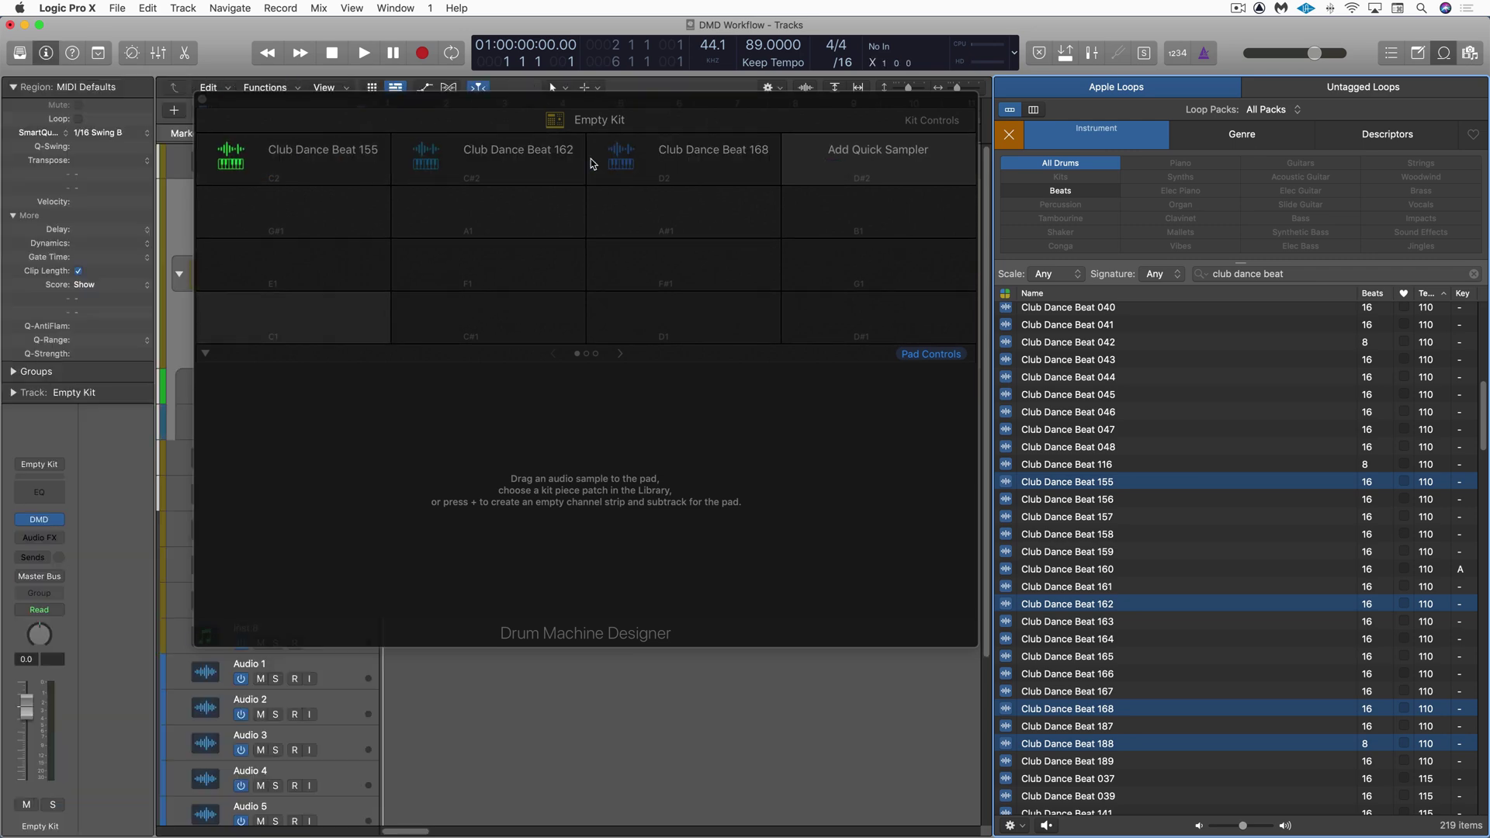
click(310, 152)
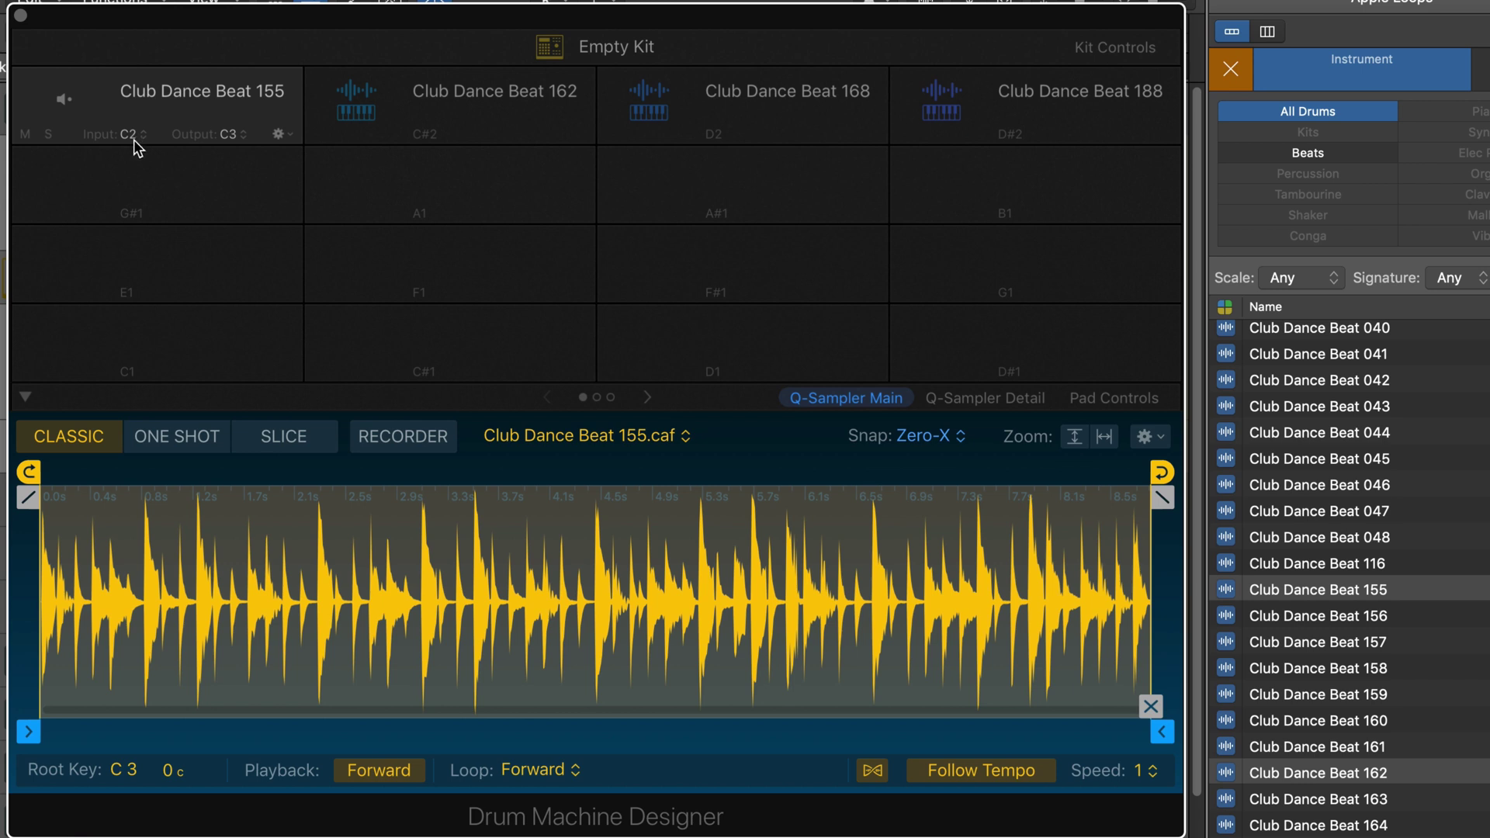
click(133, 140)
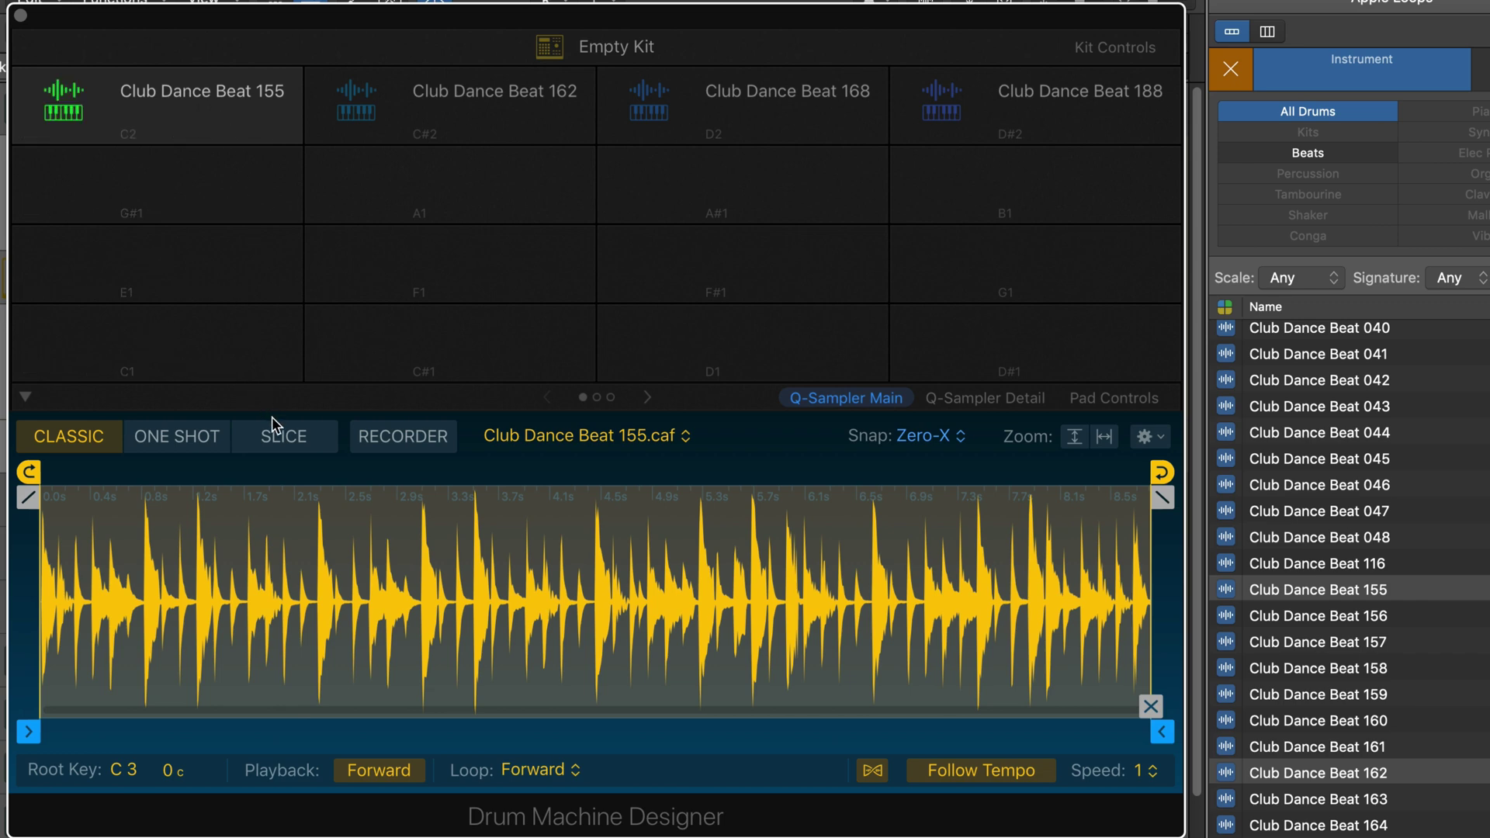
Slice the Club Dance Beat 155 sample with slice points snapped to transients.
click(286, 436)
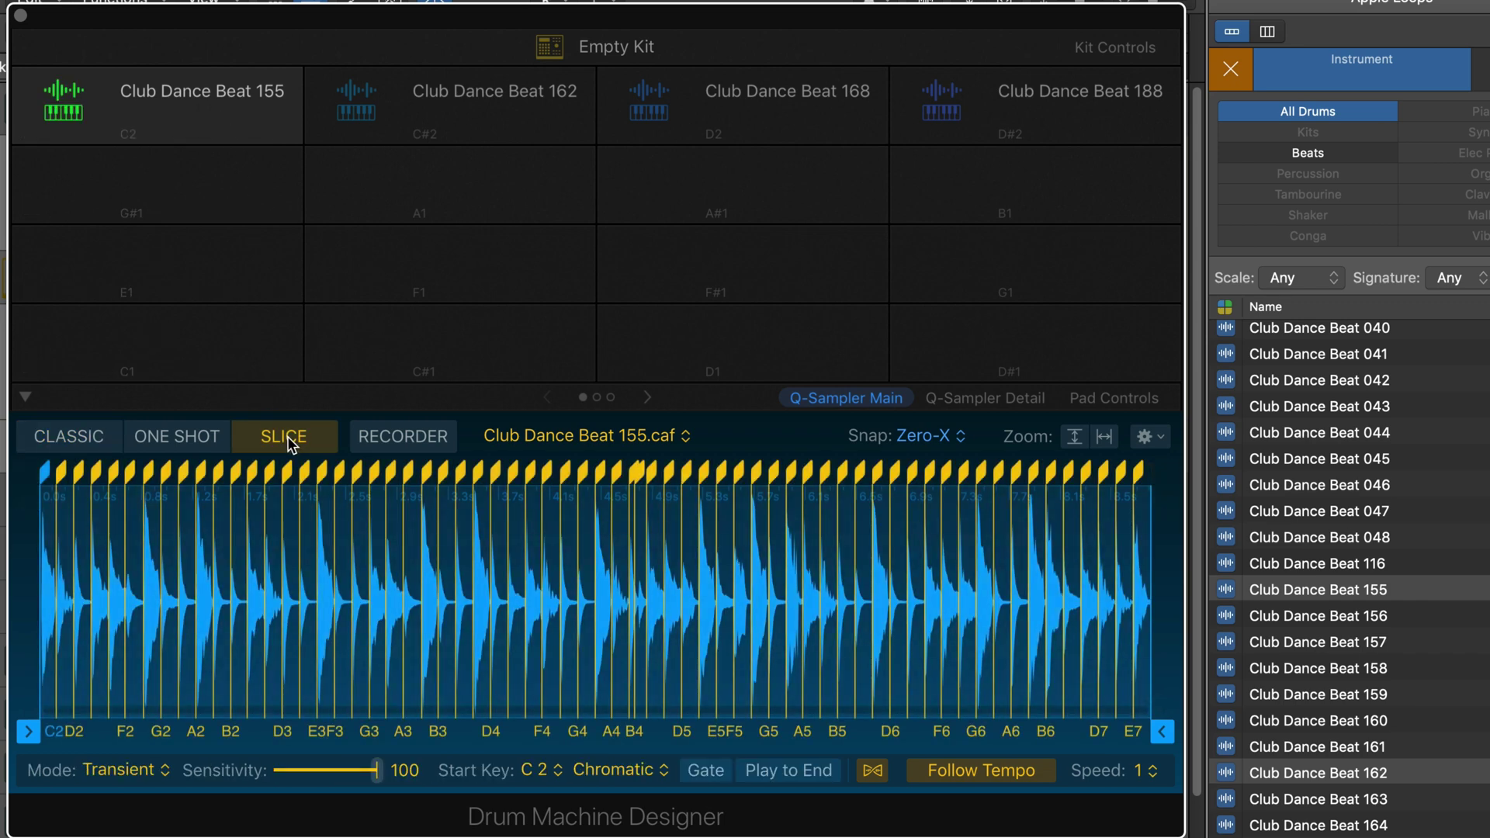
click(93, 431)
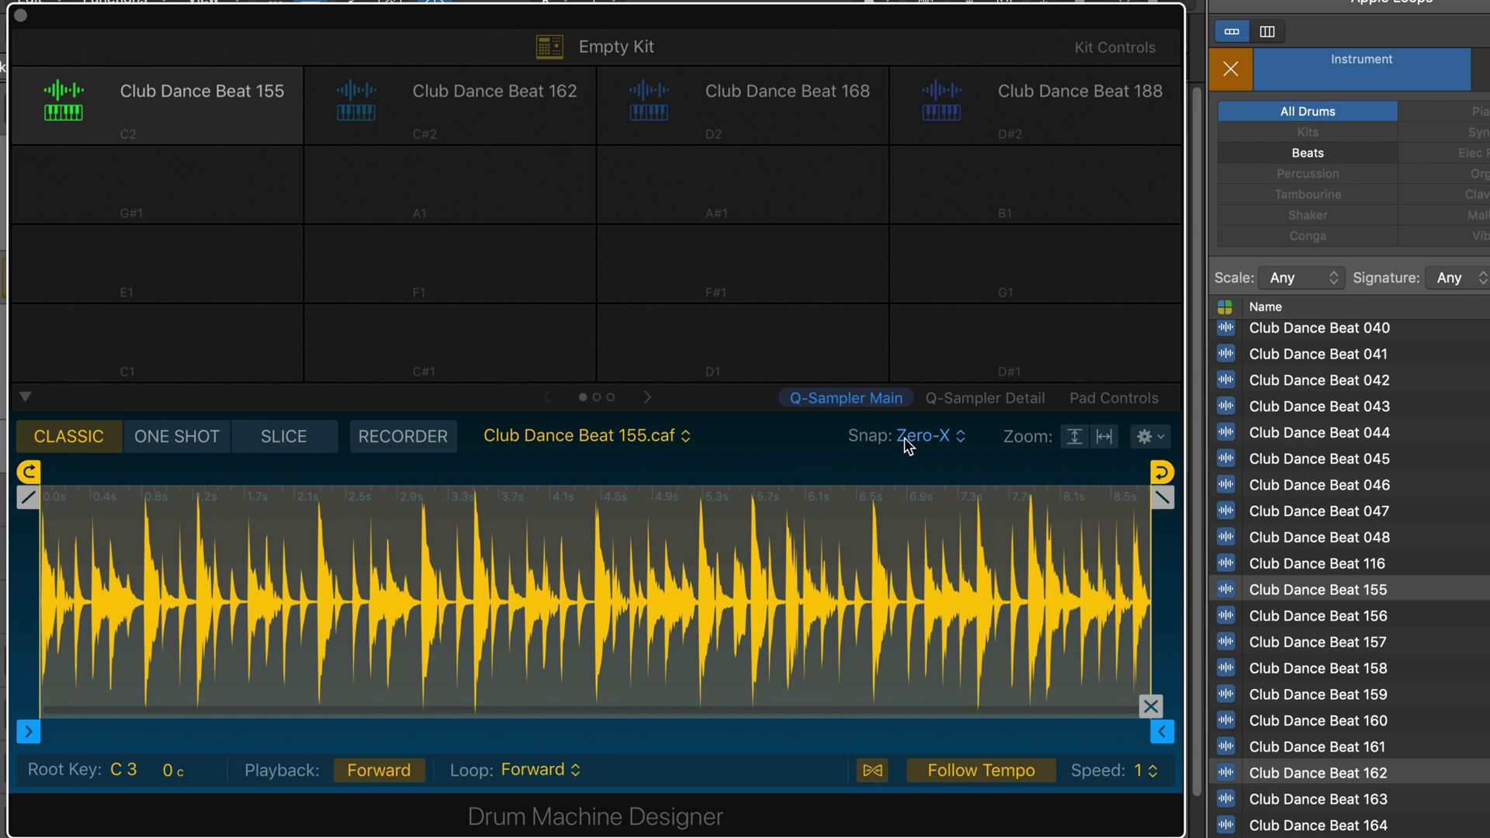
click(910, 436)
click(942, 461)
click(305, 437)
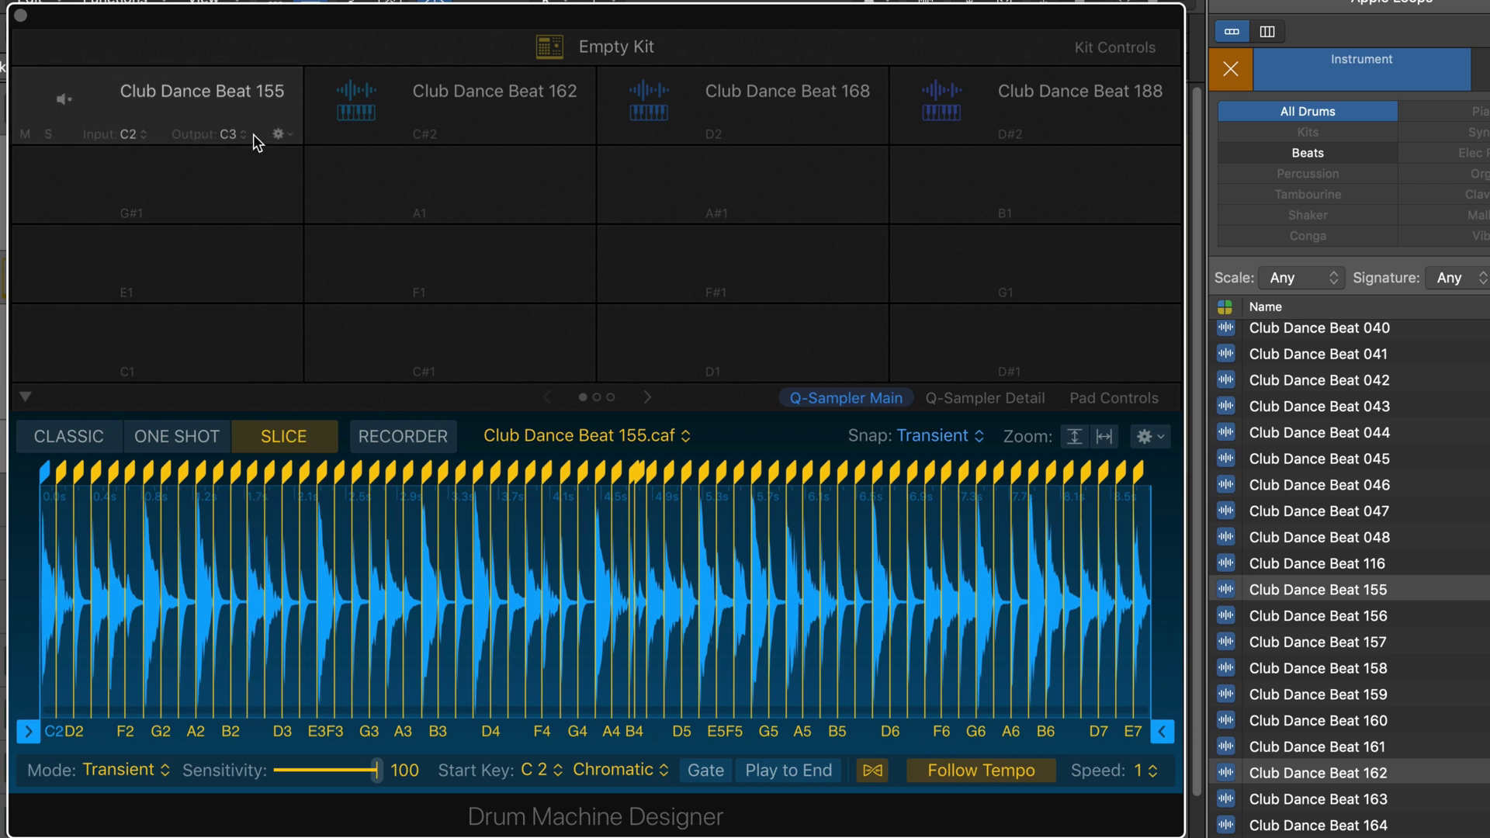
Change the pad's output note from C#3 to another note and rename the pad 'Hi Hat'.
click(249, 135)
mouse_move(246, 140)
click(412, 160)
click(246, 134)
mouse_move(247, 135)
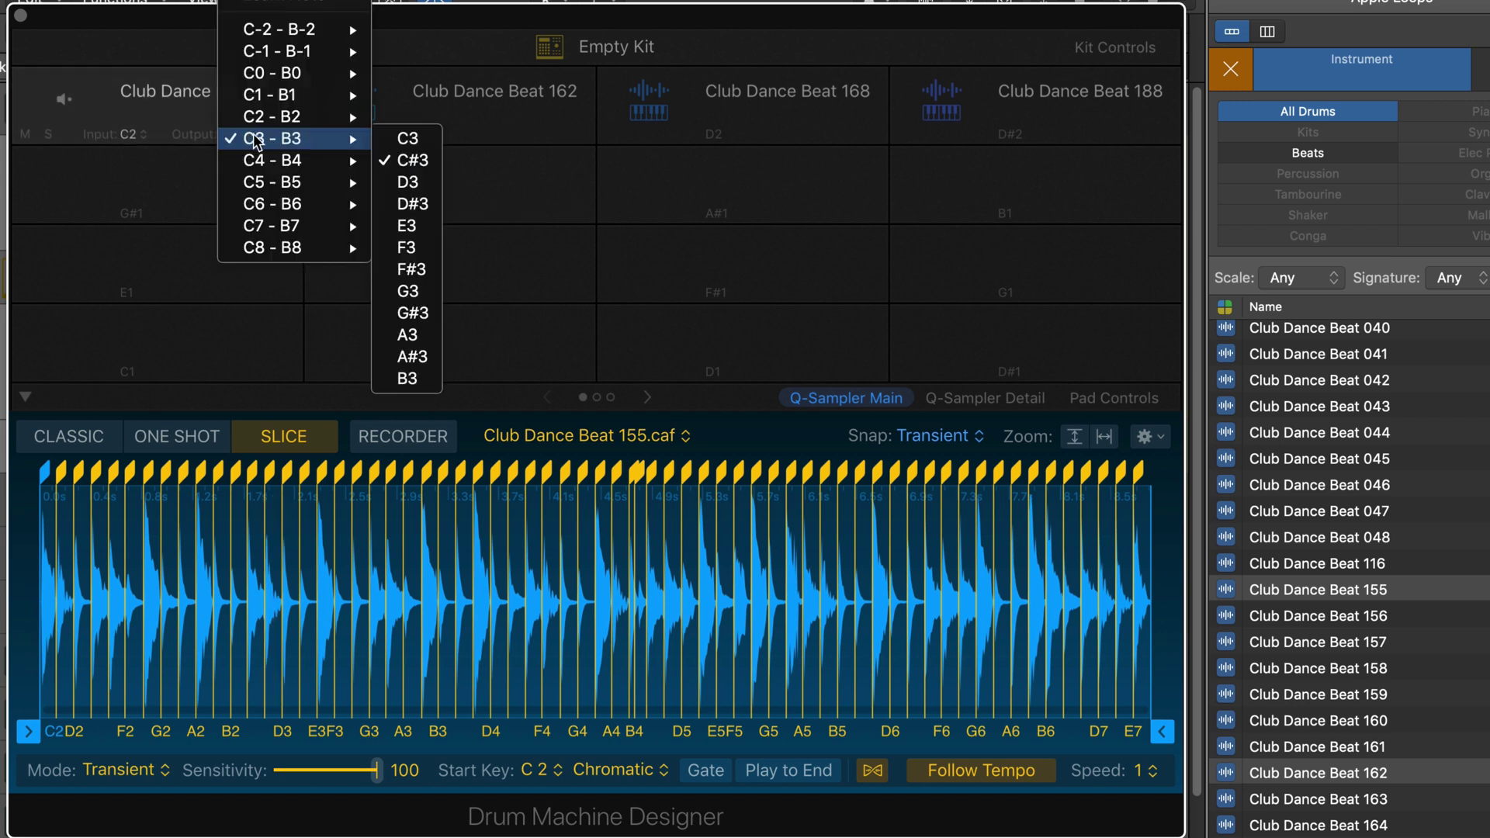
click(403, 184)
double_click(186, 92)
text(Hi Hat)
key(Return)
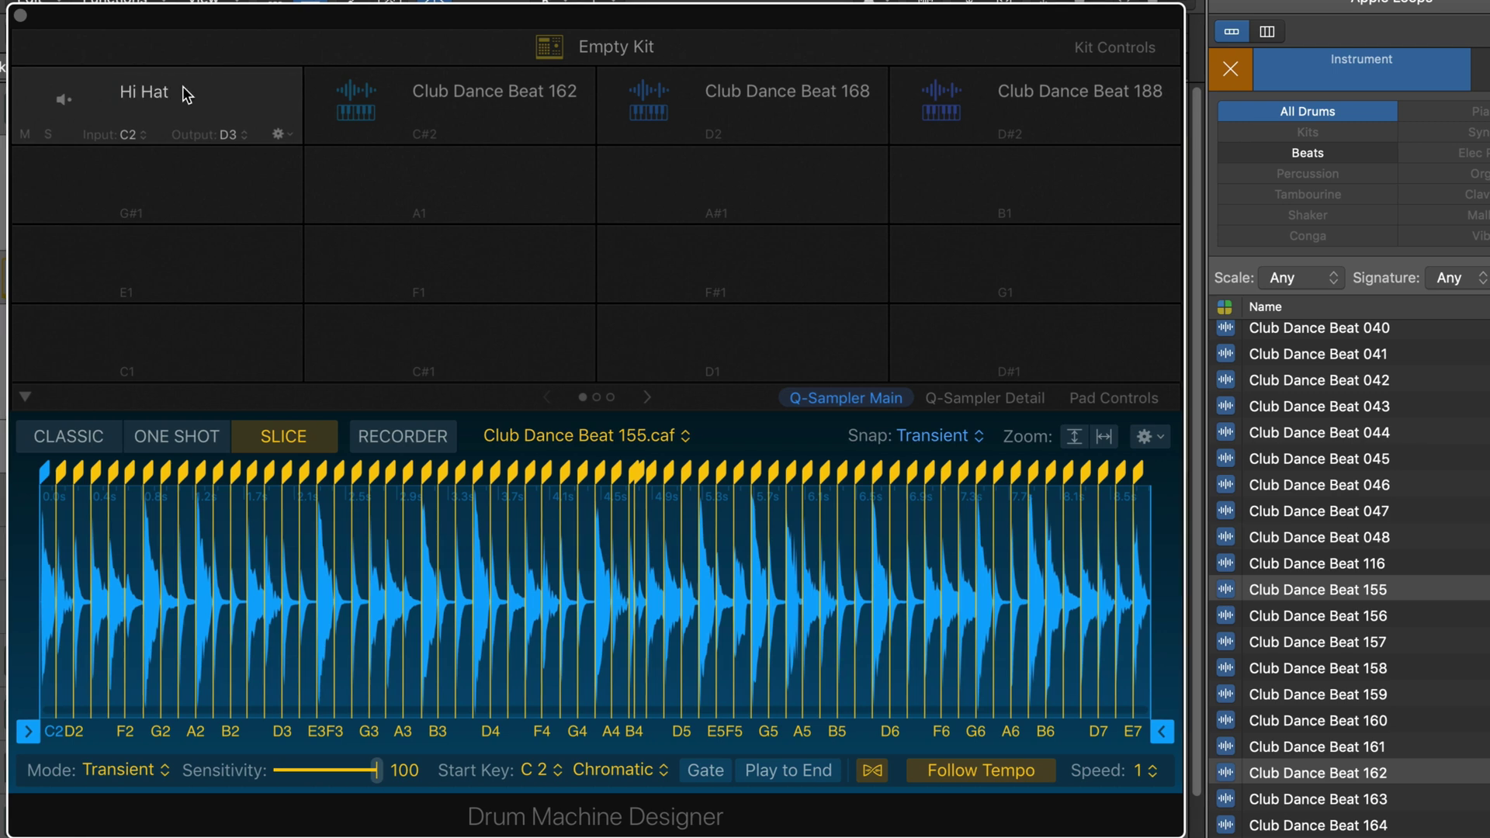
Select and audition the Club Dance Beat 162 pad, setting its output note to C2.
click(506, 91)
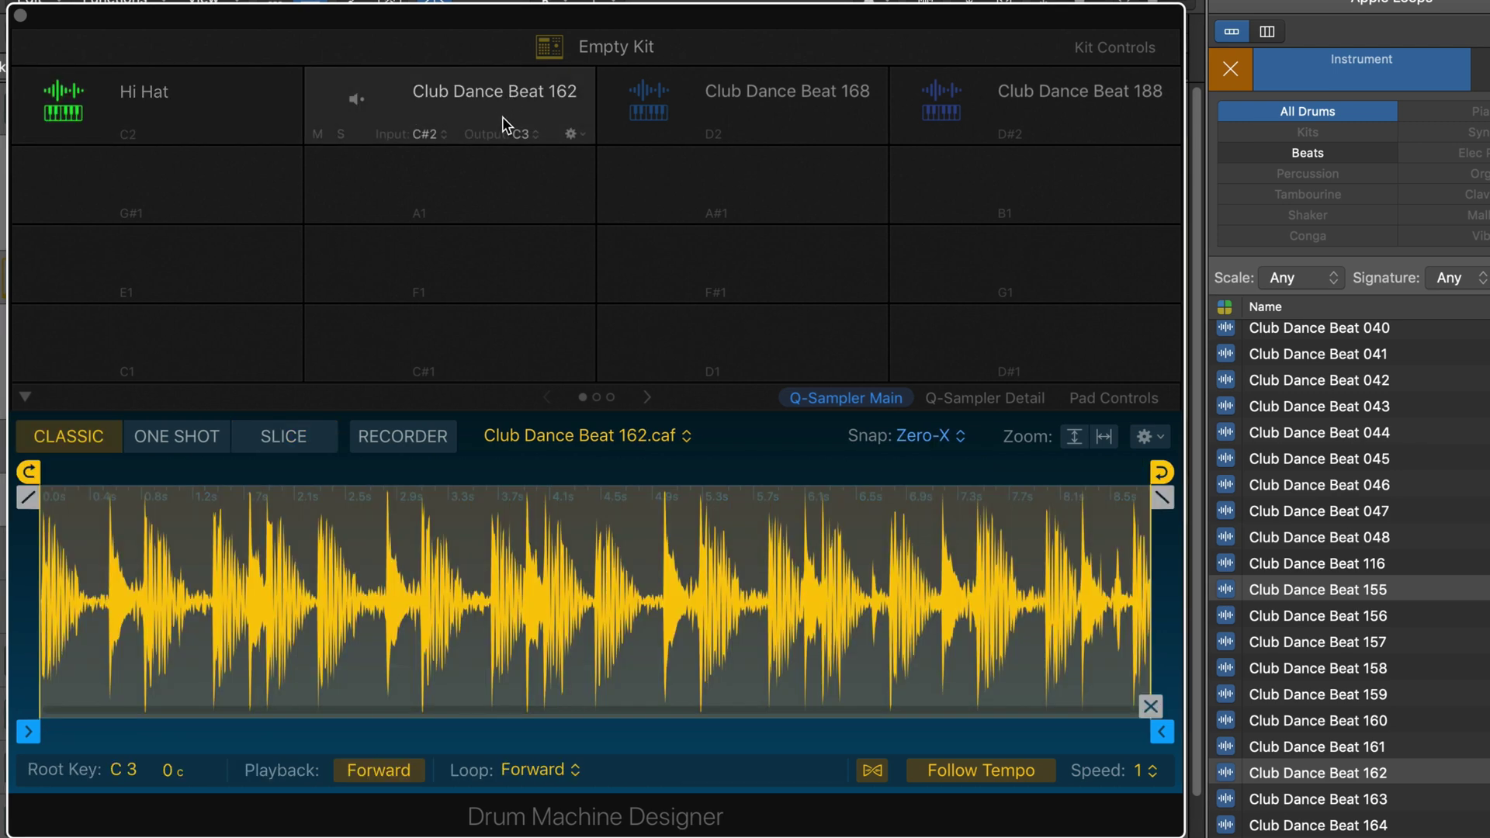
click(503, 117)
click(540, 133)
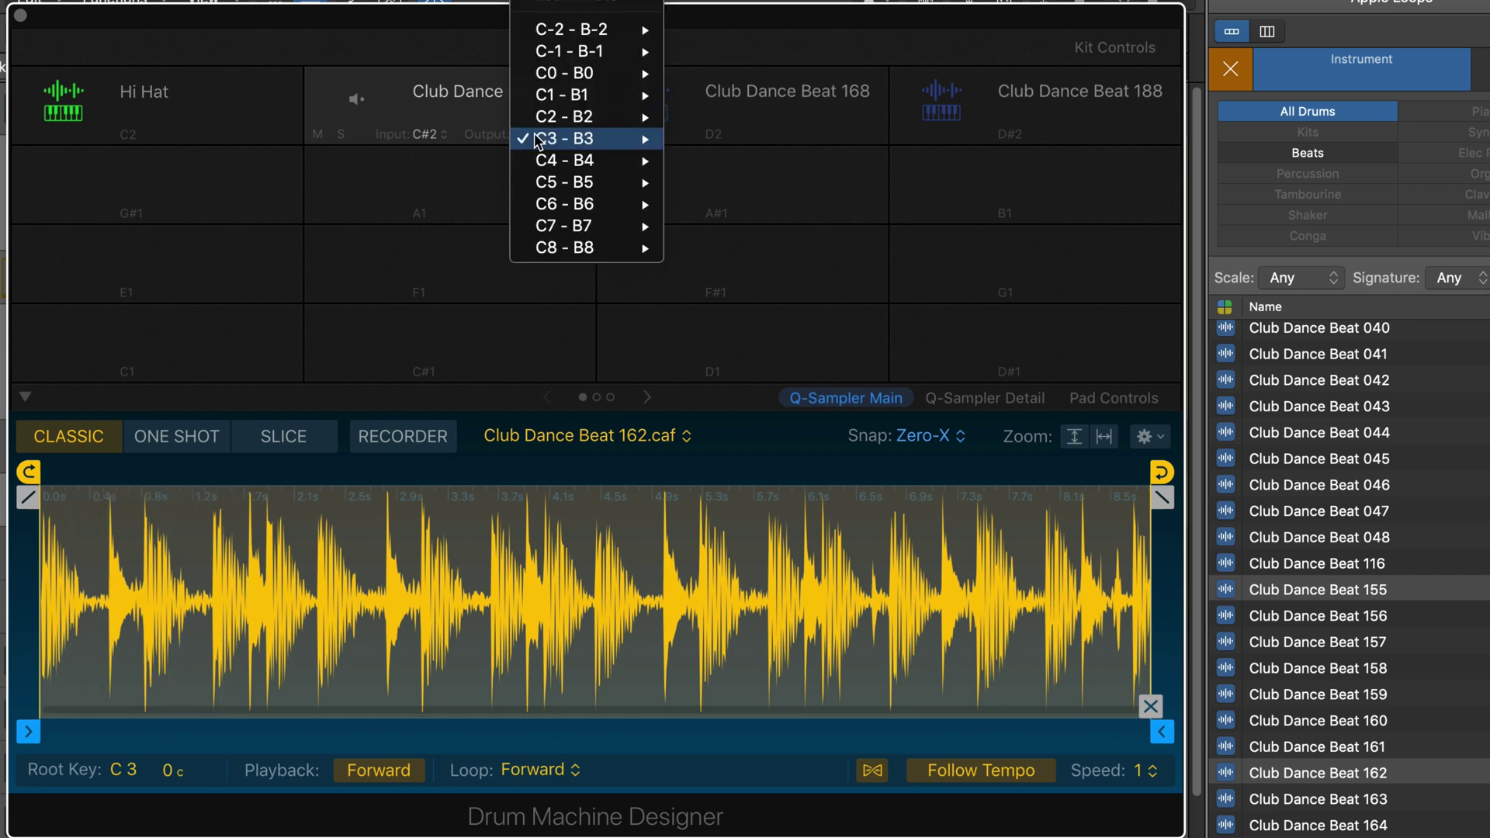
mouse_move(538, 139)
mouse_move(583, 124)
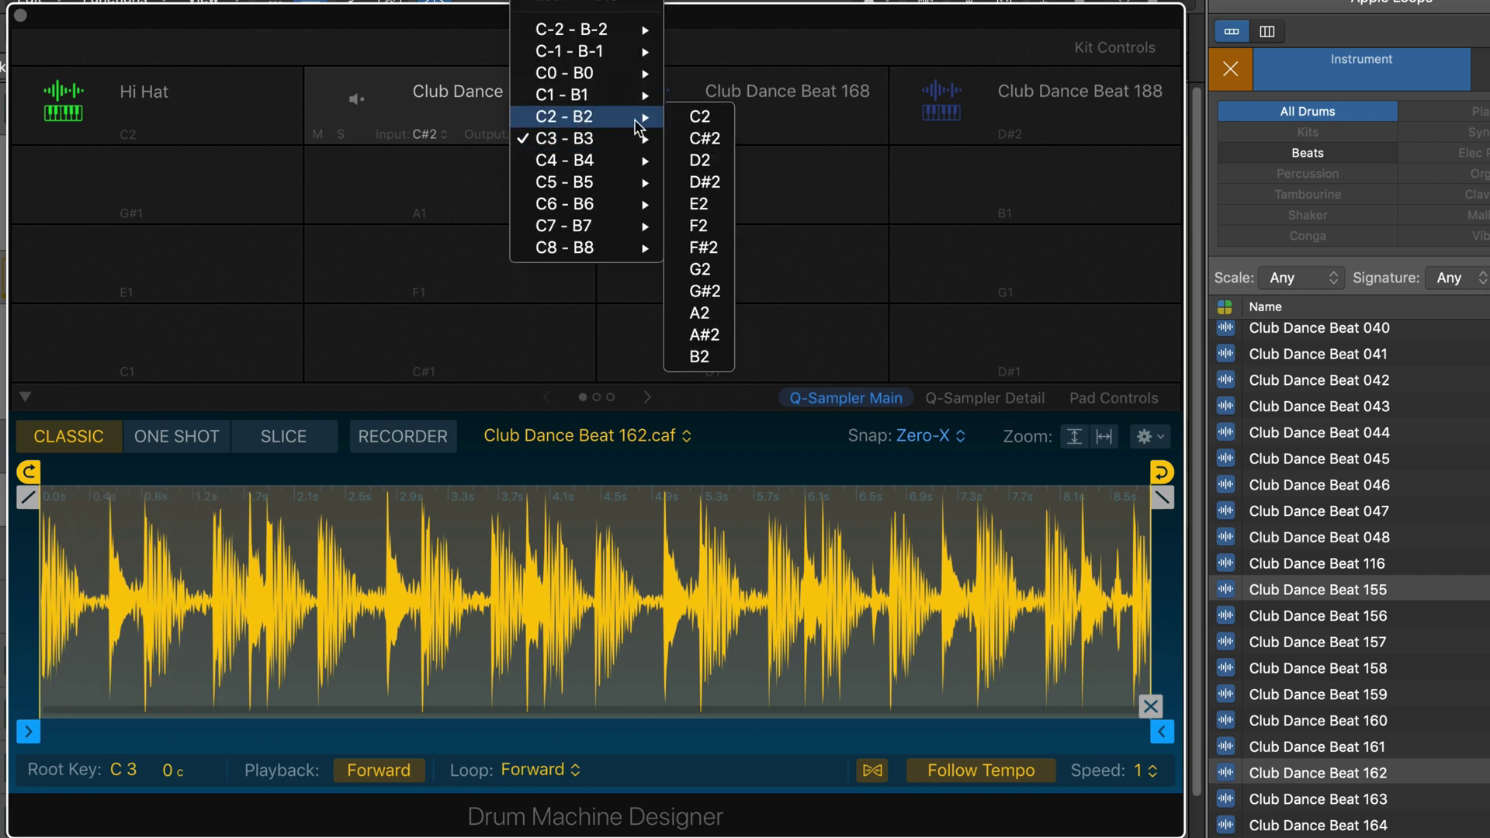
click(697, 123)
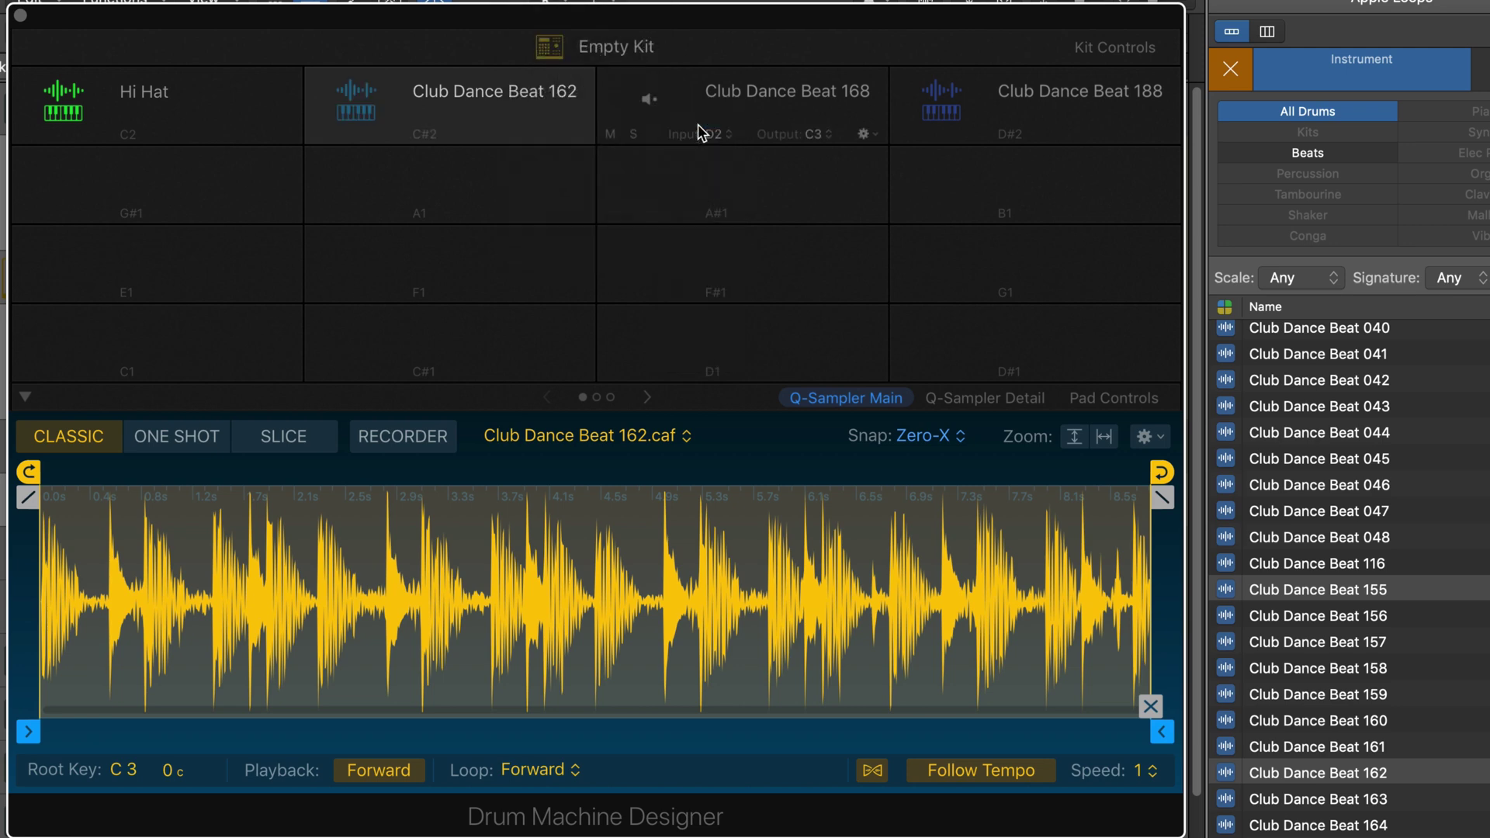
Slice the 162 sample at transients and rename the pad 'Kik'.
click(284, 436)
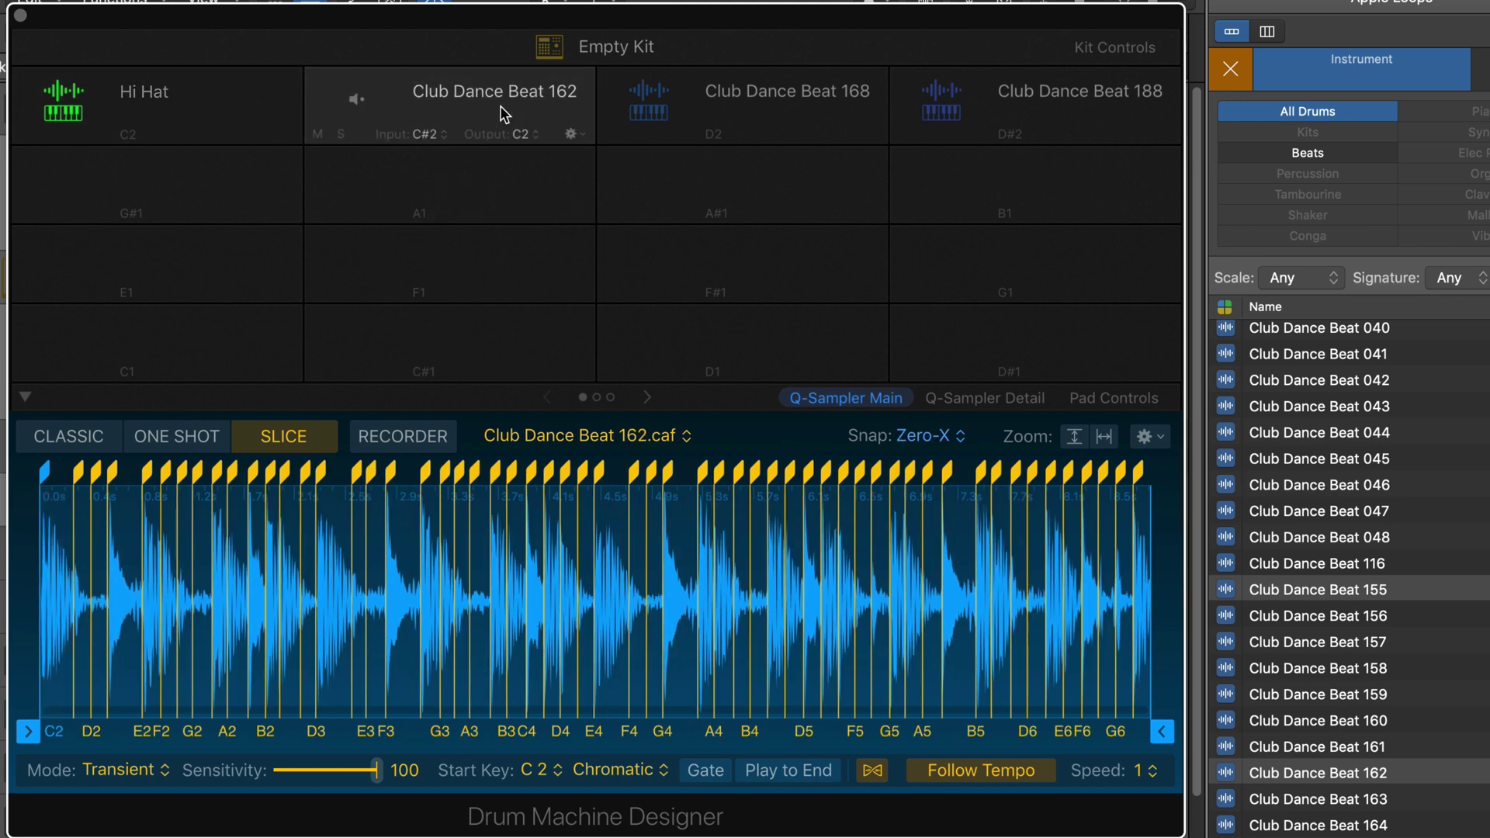
double_click(501, 104)
text(Kik)
key(Return)
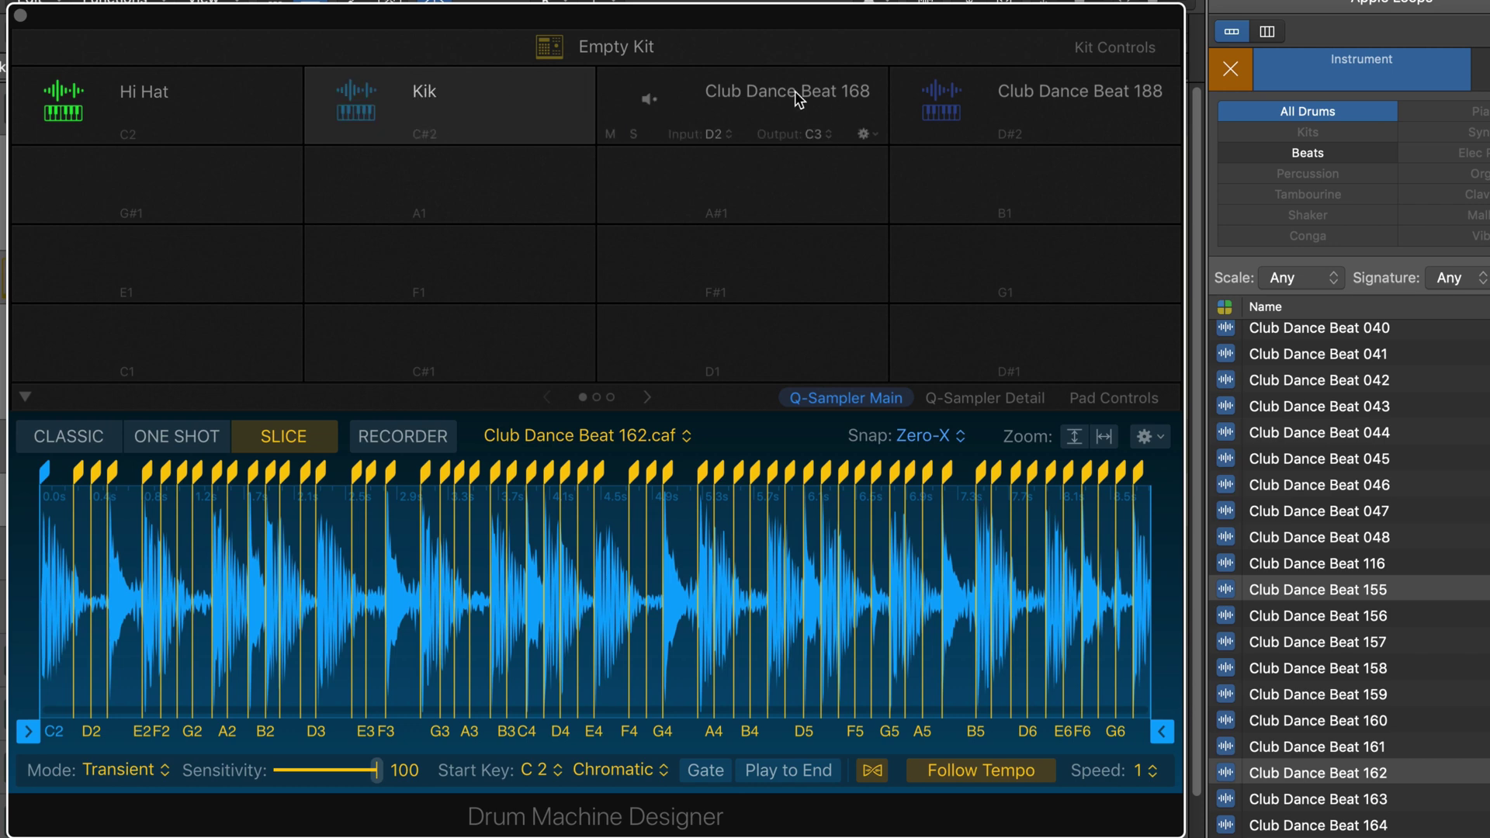
On the 168 pad, snap to transients and trim the sample to 0.954–3.136 s, realigning the loop start.
click(792, 97)
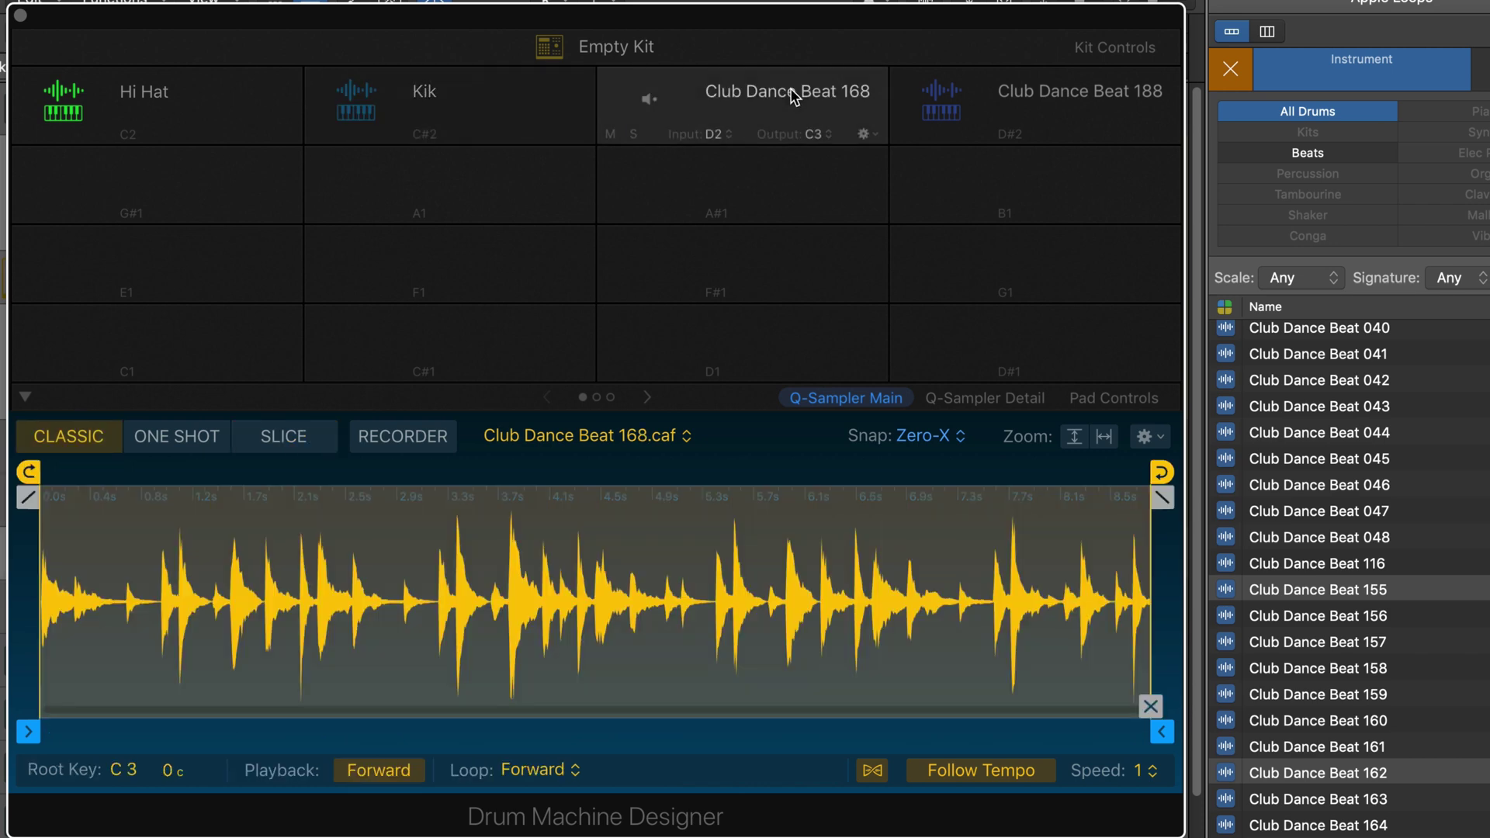
click(793, 97)
click(956, 436)
click(951, 465)
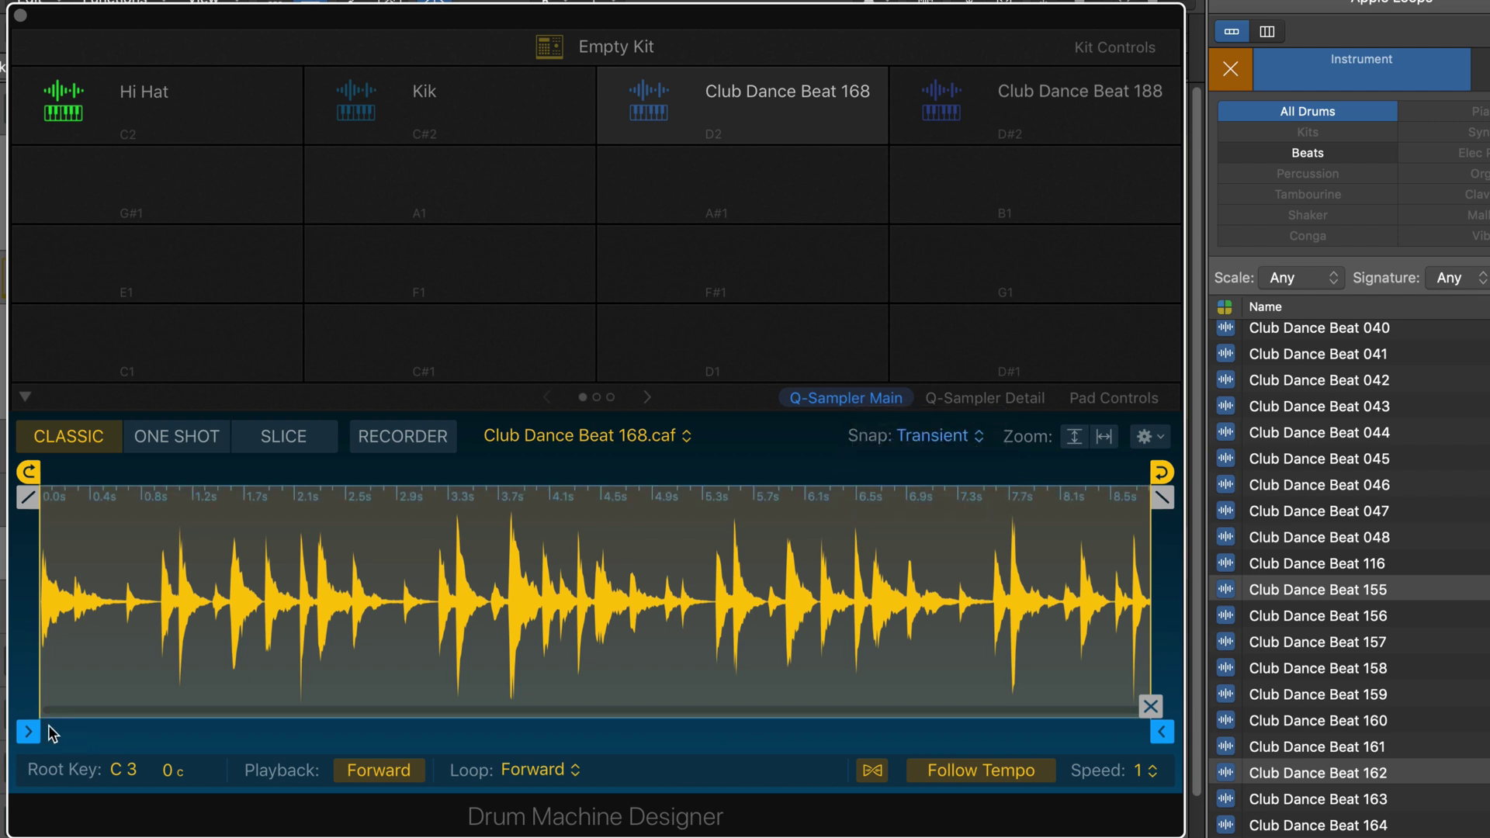
drag(28, 731, 172, 733)
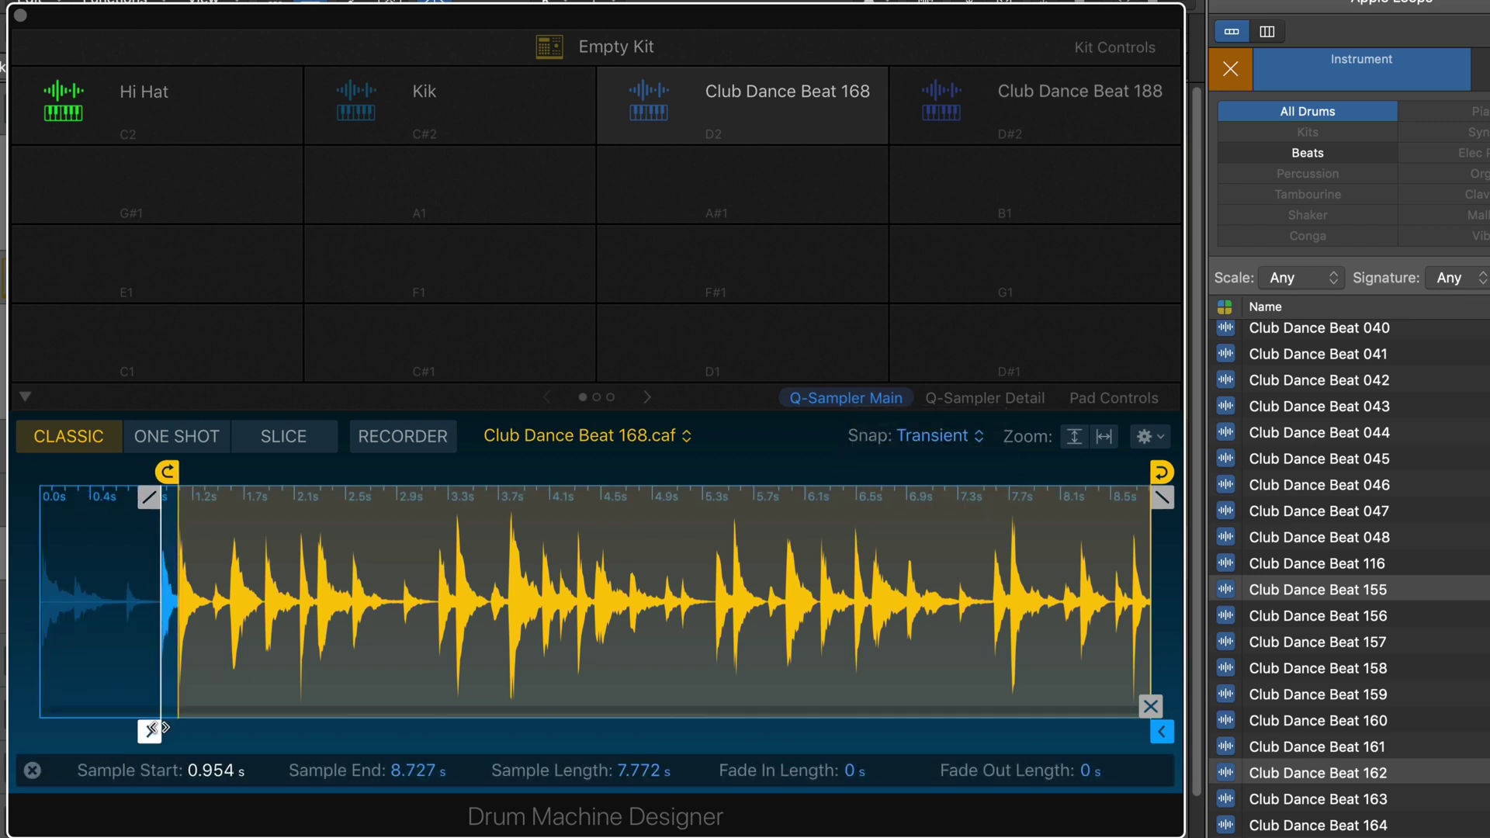
mouse_move(151, 472)
mouse_down()
mouse_move(188, 472)
mouse_move(171, 472)
mouse_up()
click(267, 497)
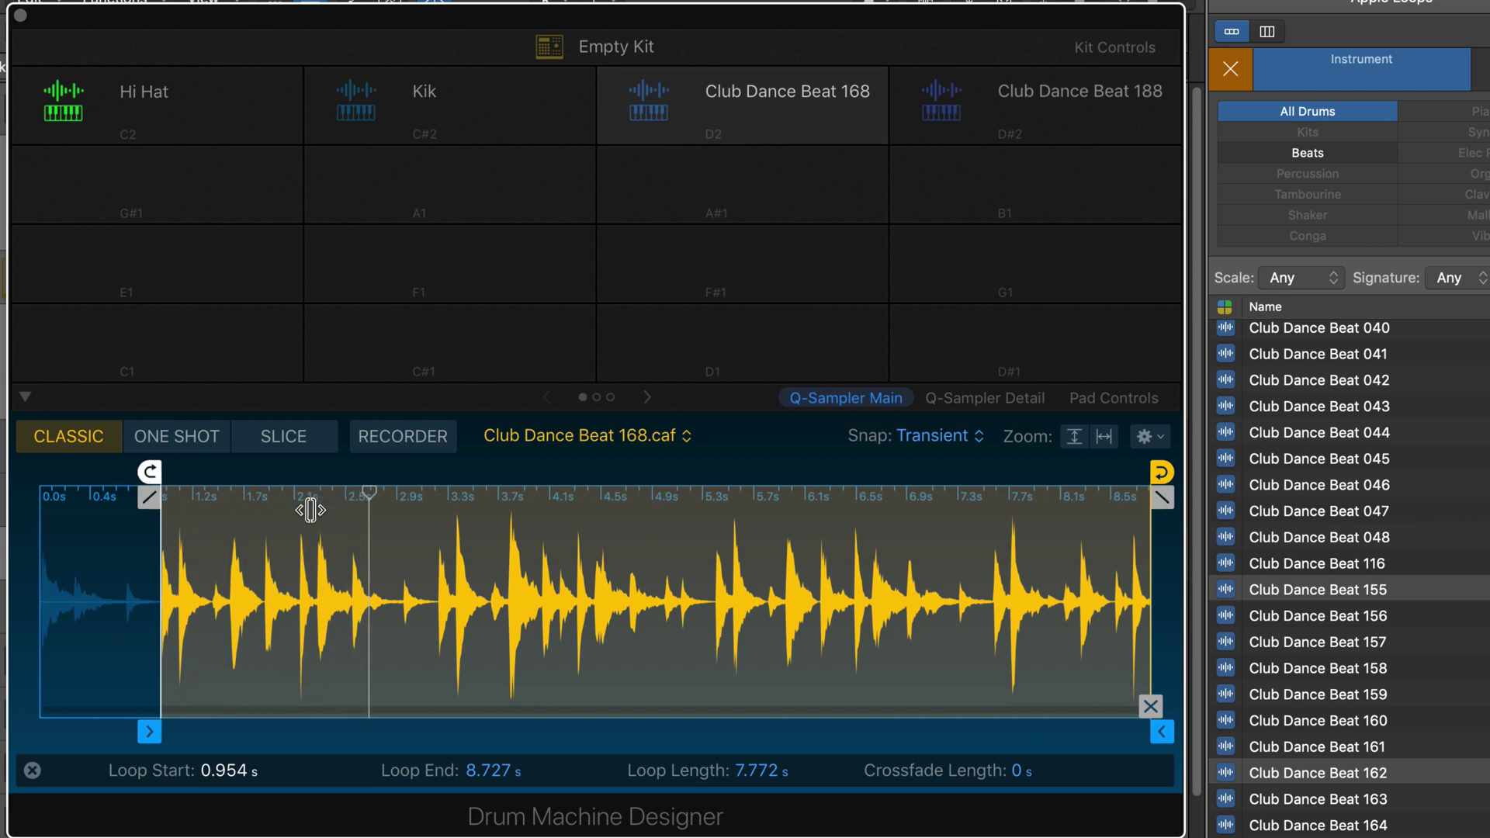
drag(1150, 706, 442, 708)
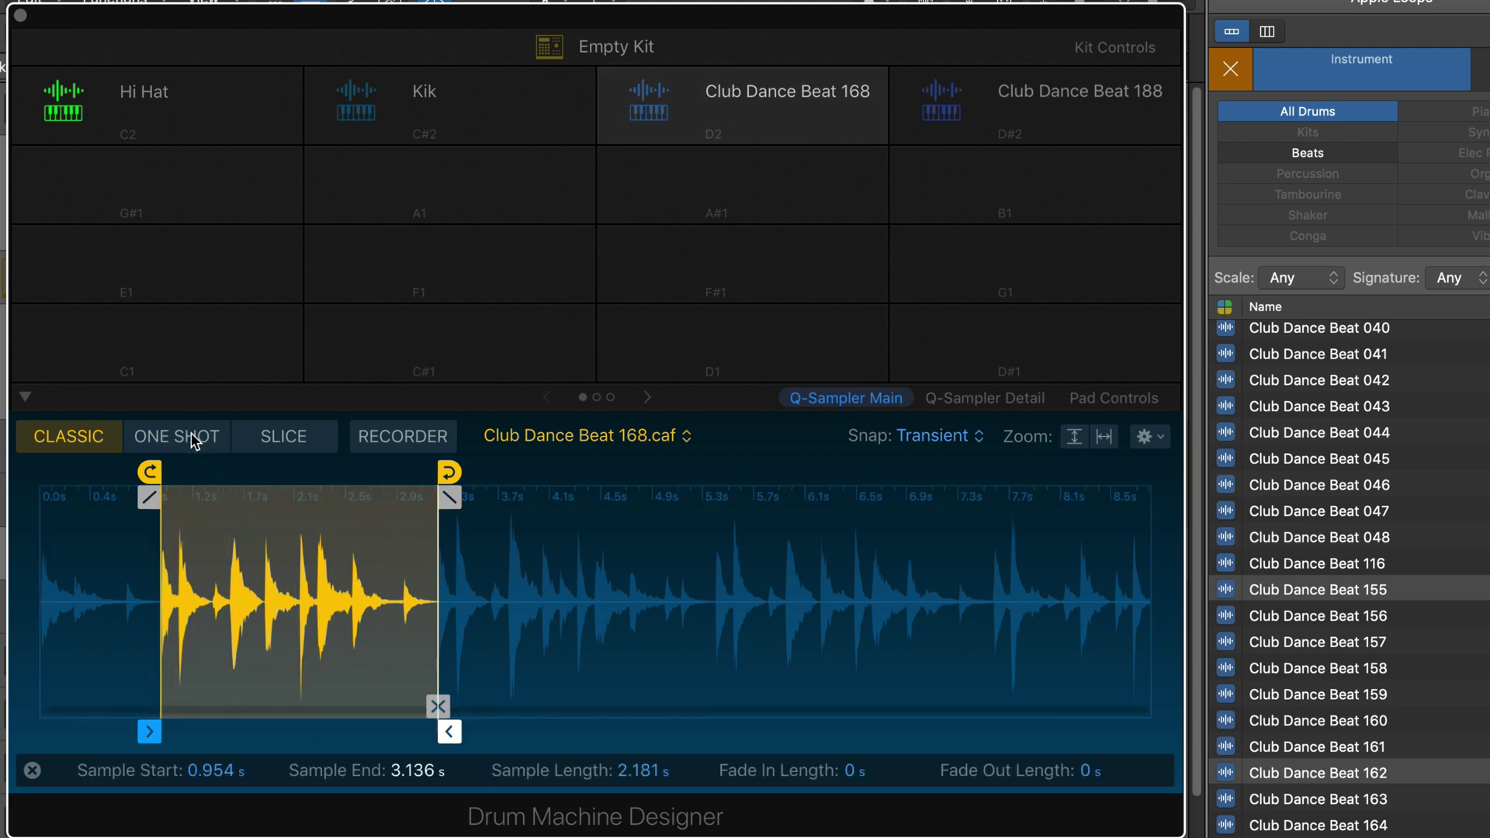
Enable an HP 24dB Edgy filter on the 168 pad with added resonance, drive and cutoff near 61.6%.
click(1014, 395)
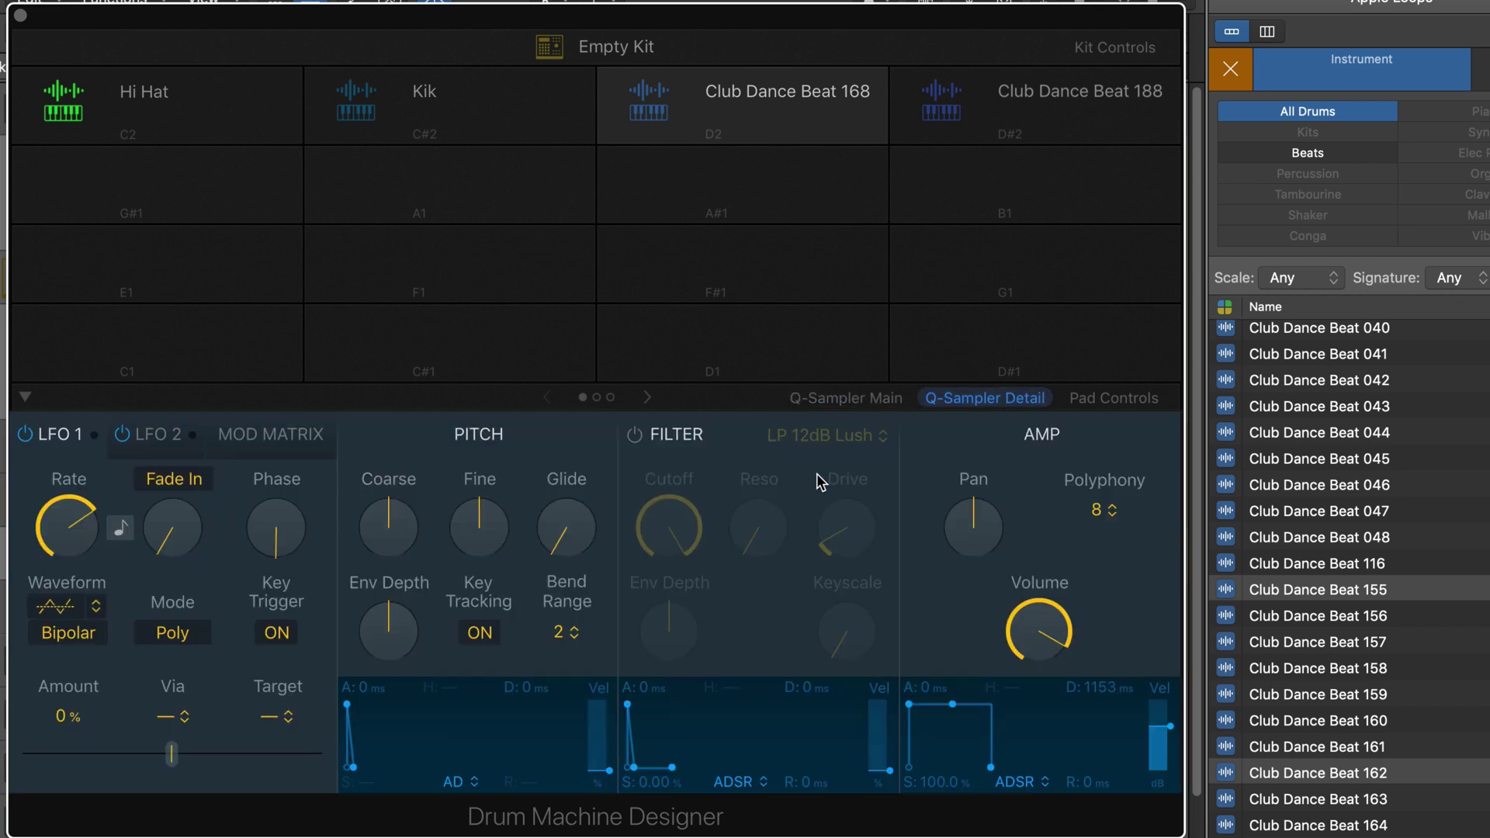
click(635, 435)
drag(669, 531, 685, 572)
click(876, 440)
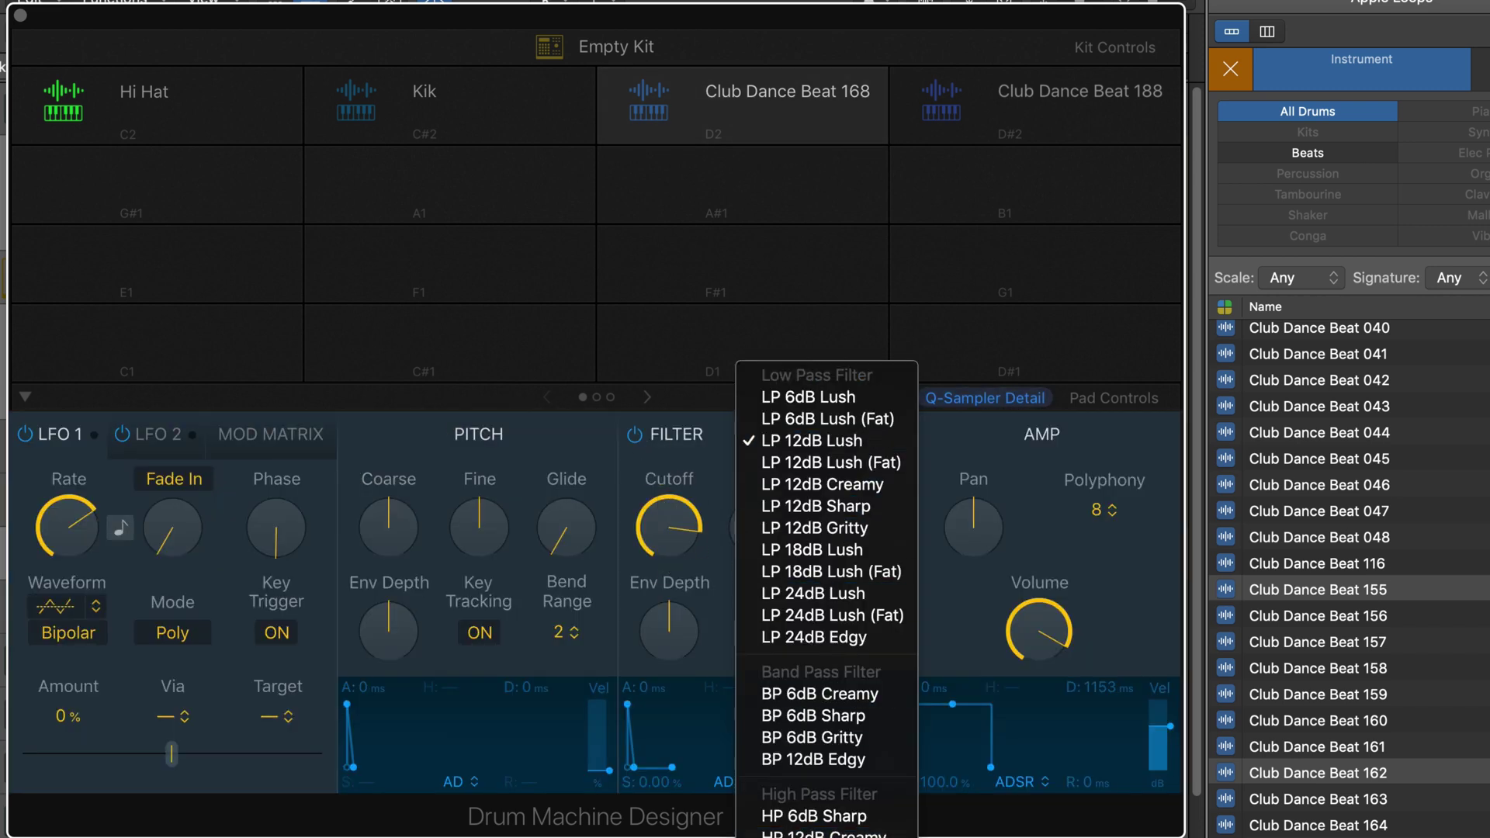
click(822, 824)
drag(669, 527, 661, 617)
drag(754, 544, 635, 437)
drag(852, 551, 842, 528)
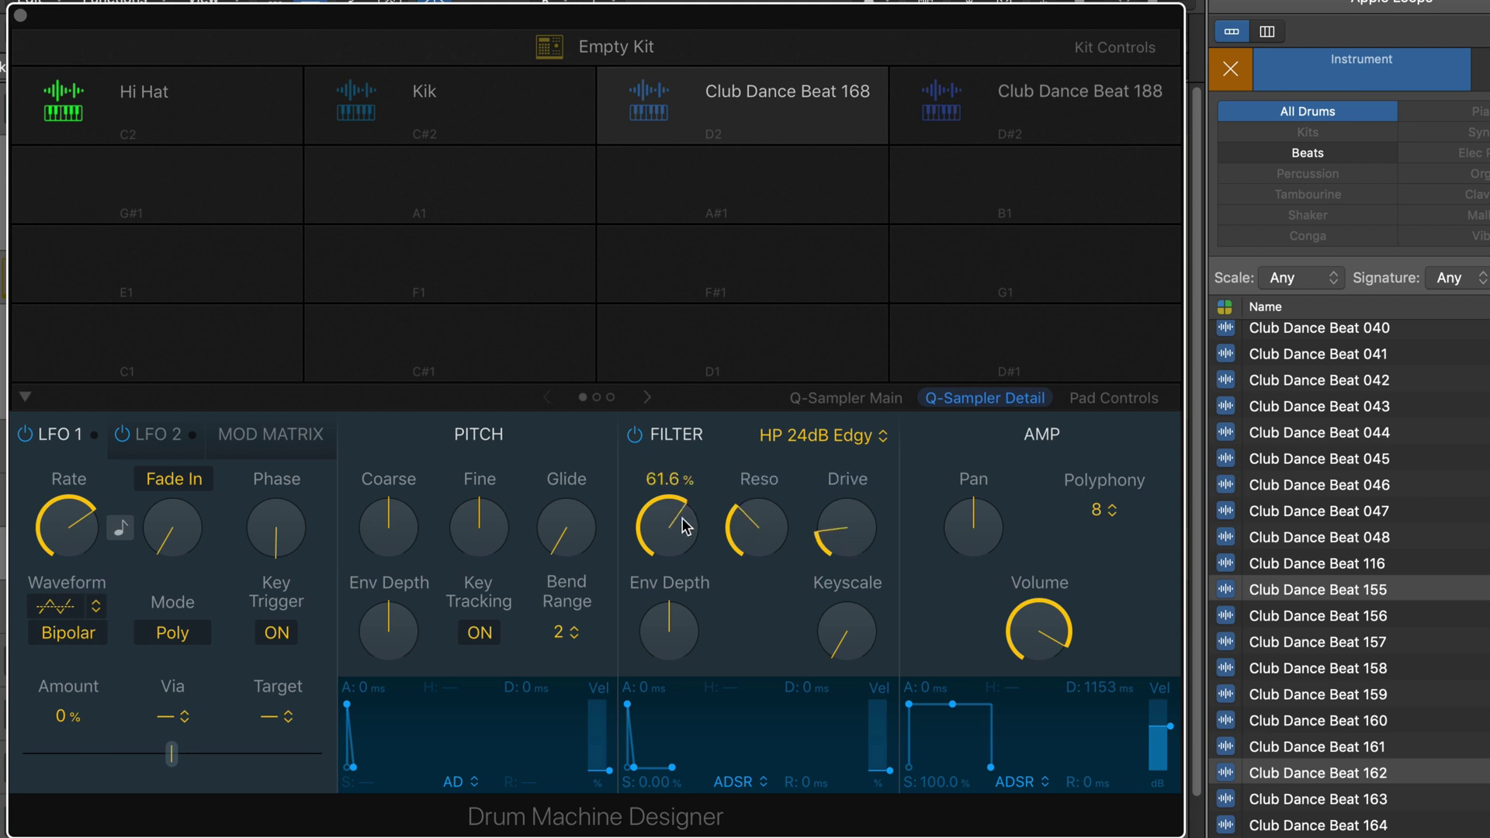
drag(681, 524, 677, 537)
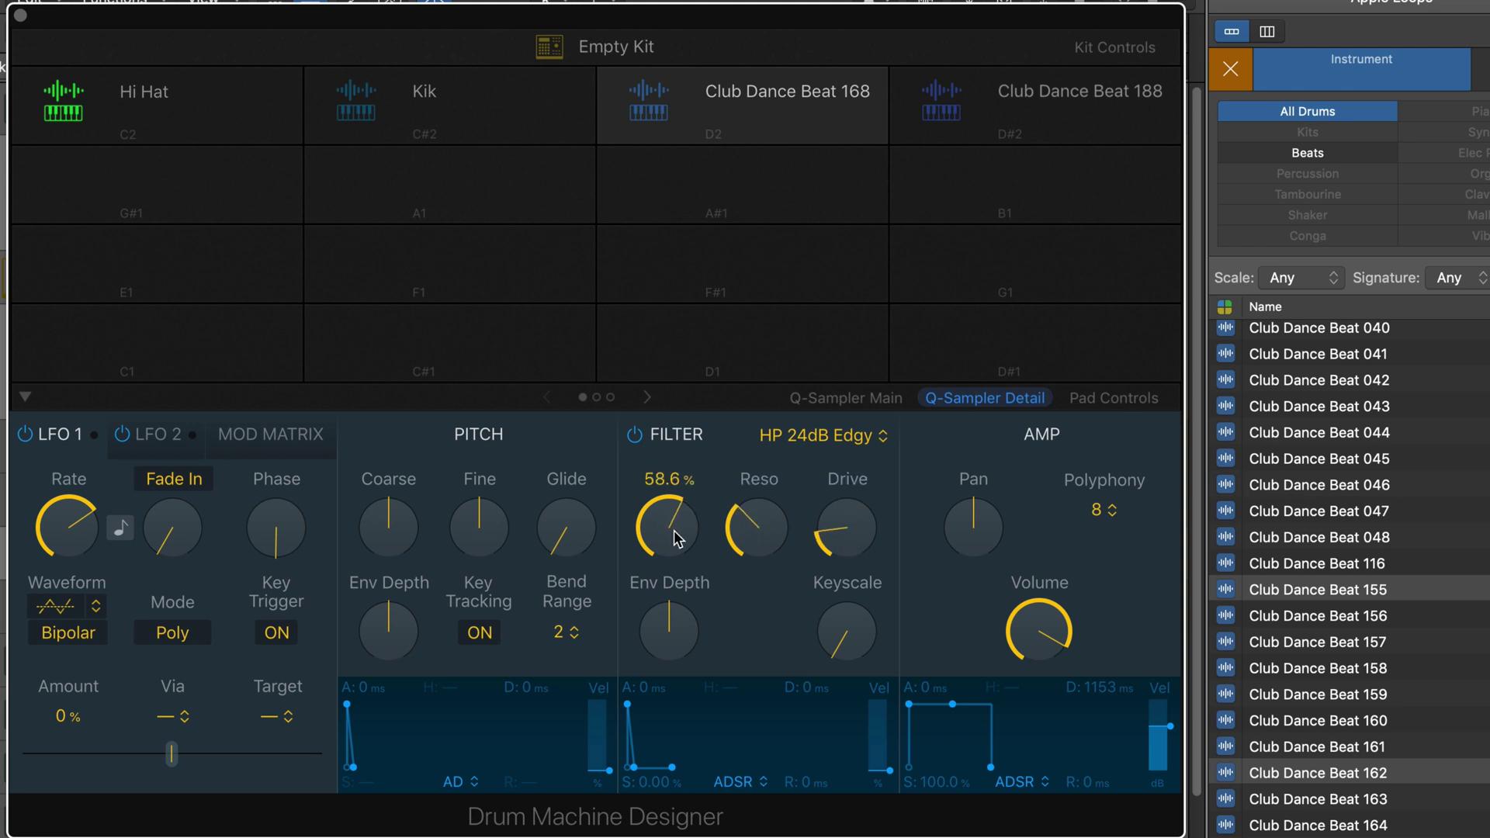
Set the 168 pad to One Shot with a 1.1 ms attack, 2202 ms decay, zero-sustain amp envelope.
click(824, 396)
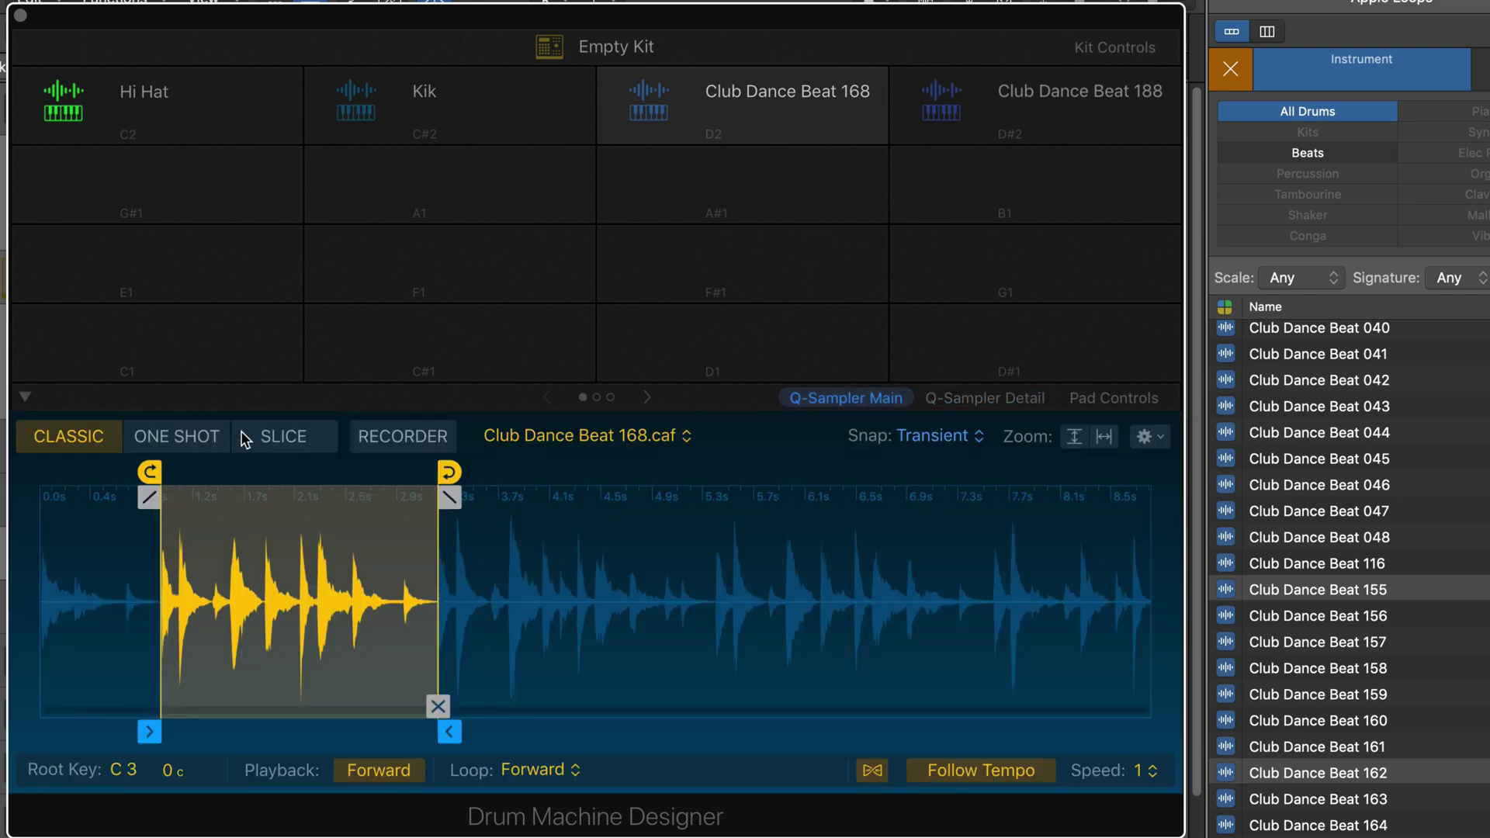
click(186, 439)
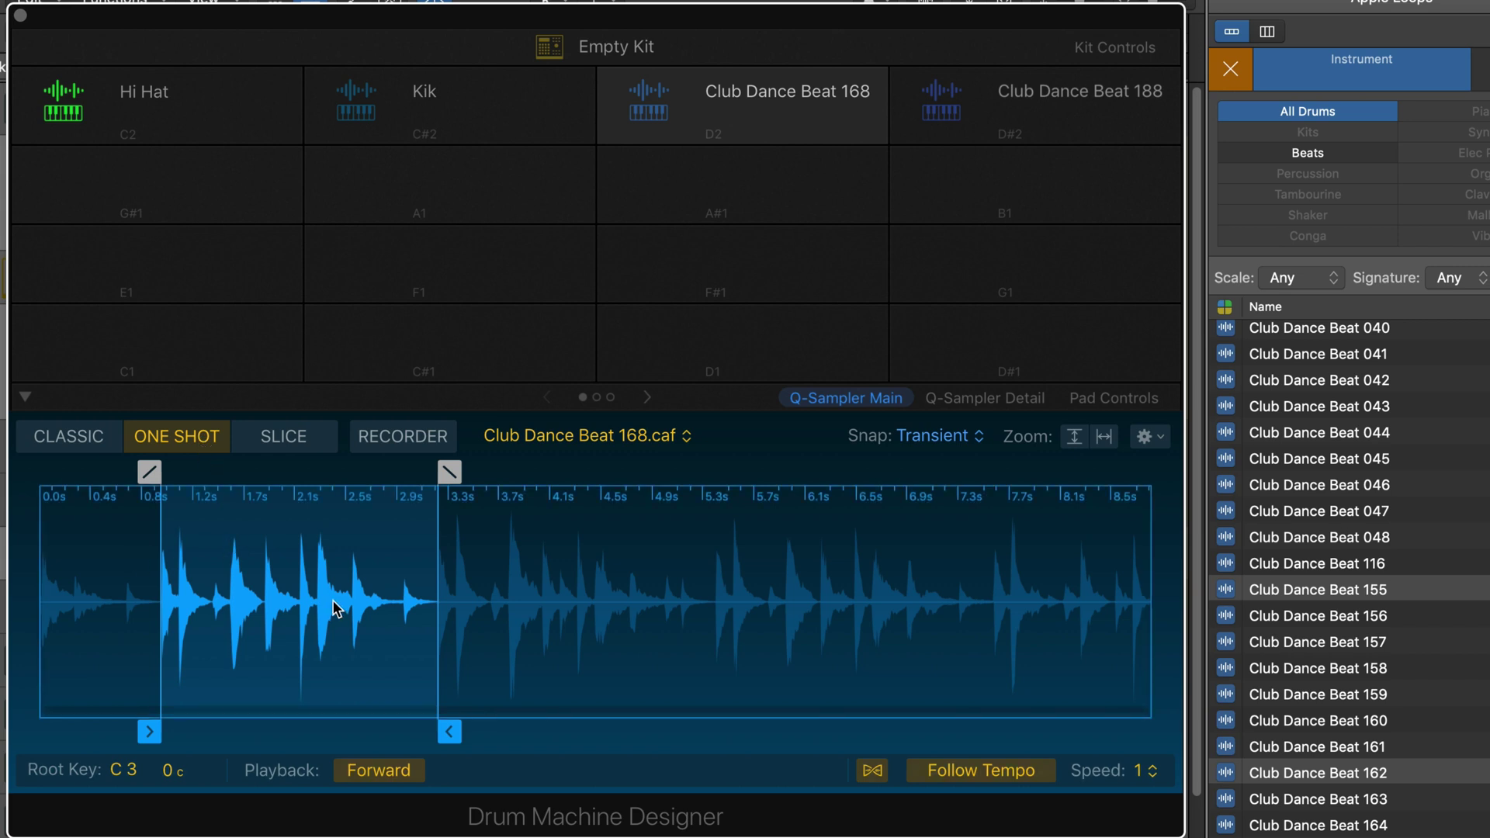
click(980, 404)
drag(954, 704, 957, 772)
mouse_move(910, 708)
mouse_down()
mouse_move(940, 717)
mouse_move(916, 705)
mouse_up()
drag(981, 763, 965, 769)
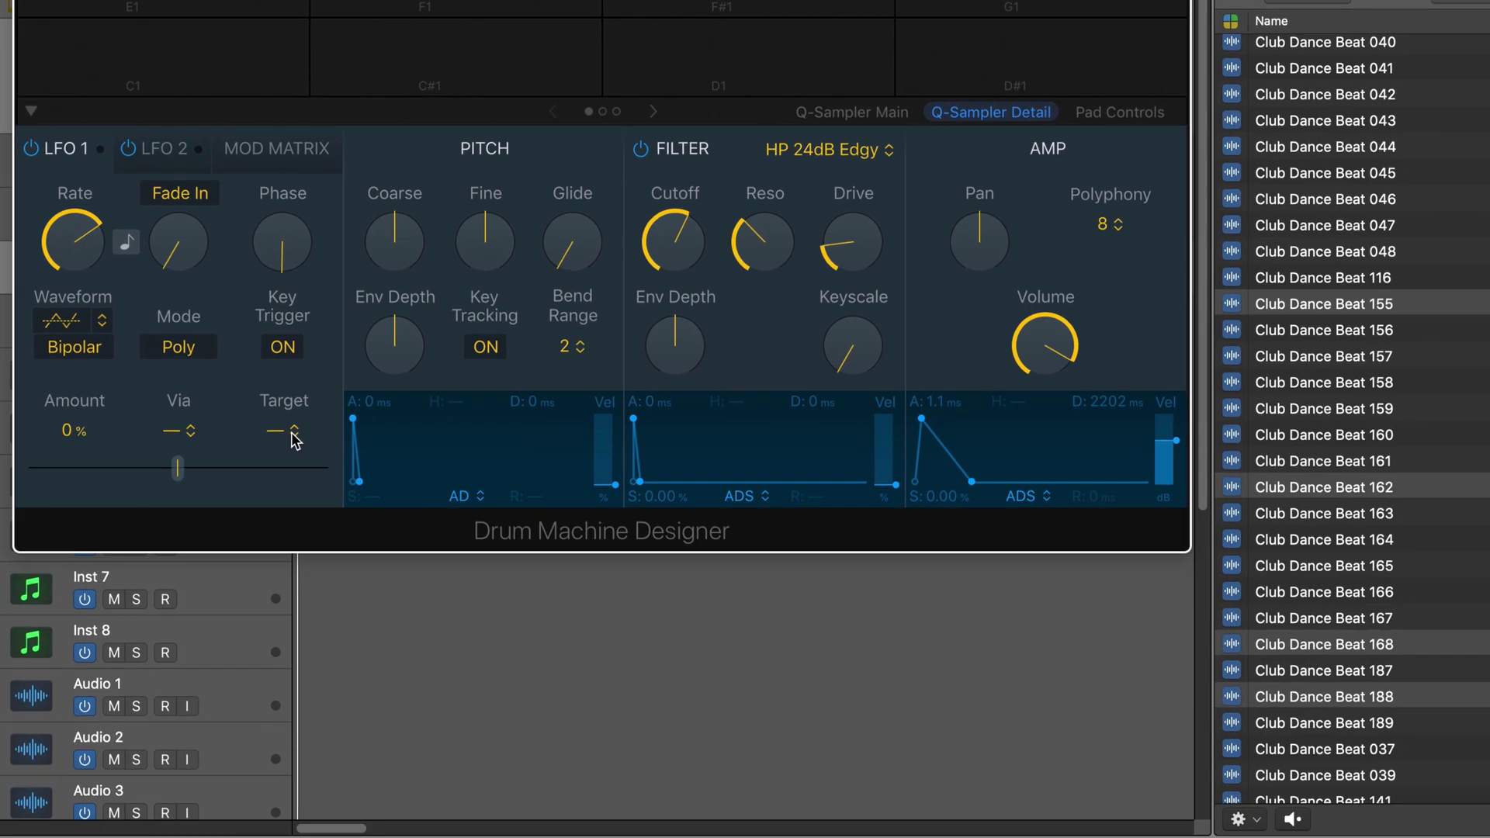
Route LFO 1 to pan with tempo-synced rate and an amount of about +44.8%.
click(291, 612)
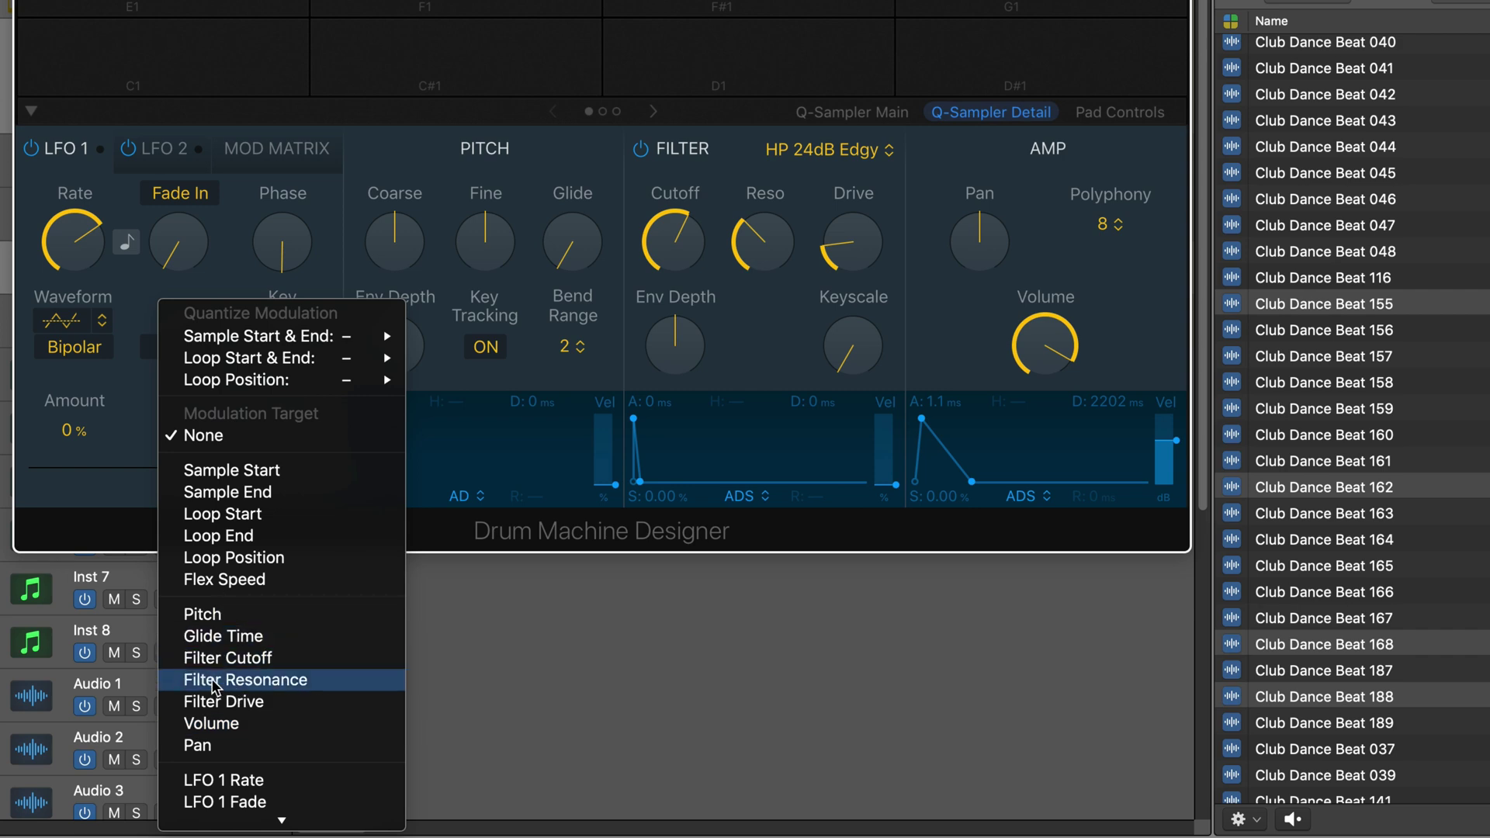
click(196, 745)
drag(185, 466, 254, 466)
mouse_move(42, 198)
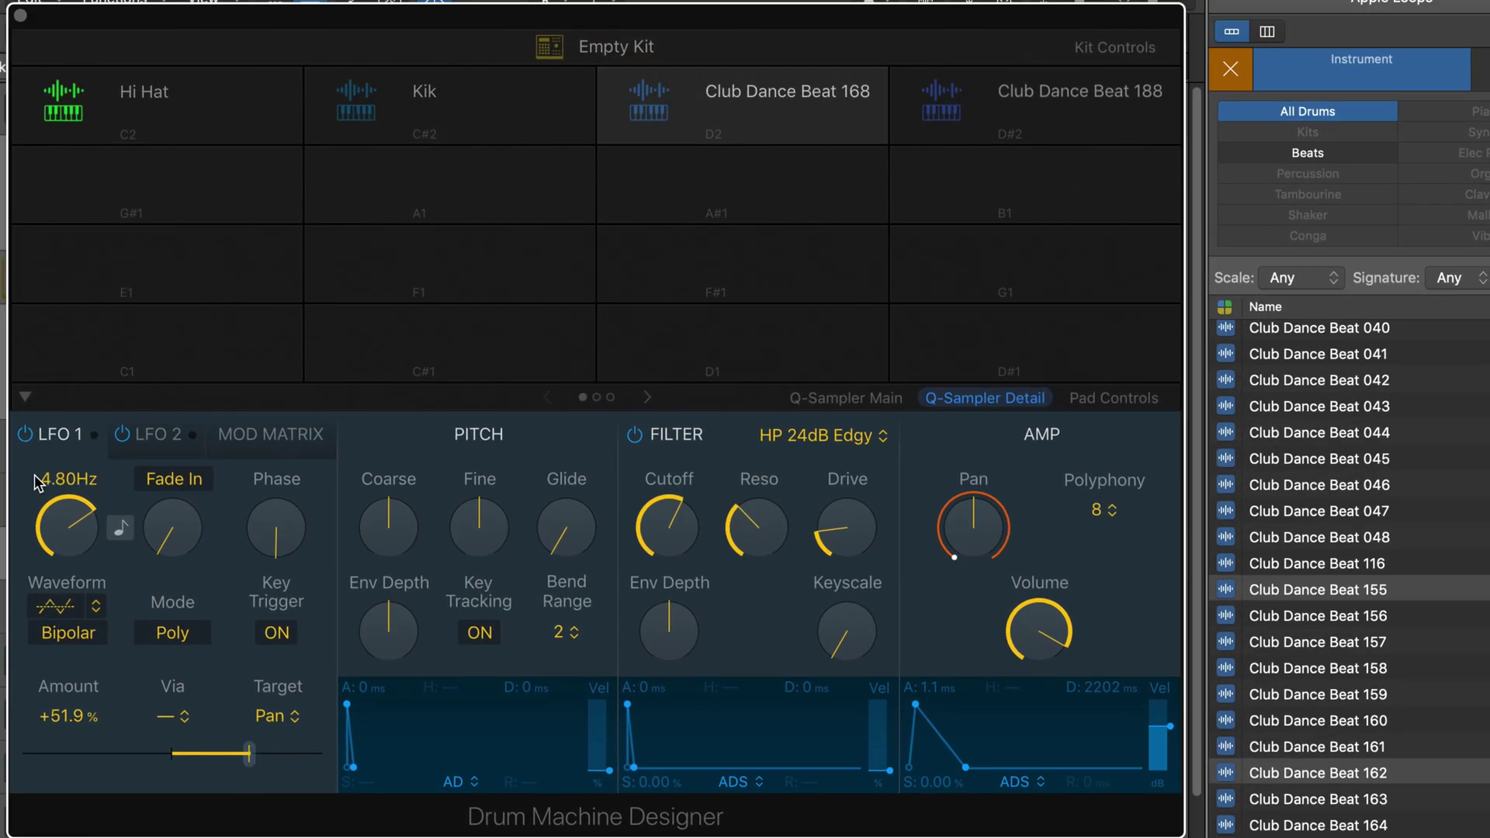
click(121, 528)
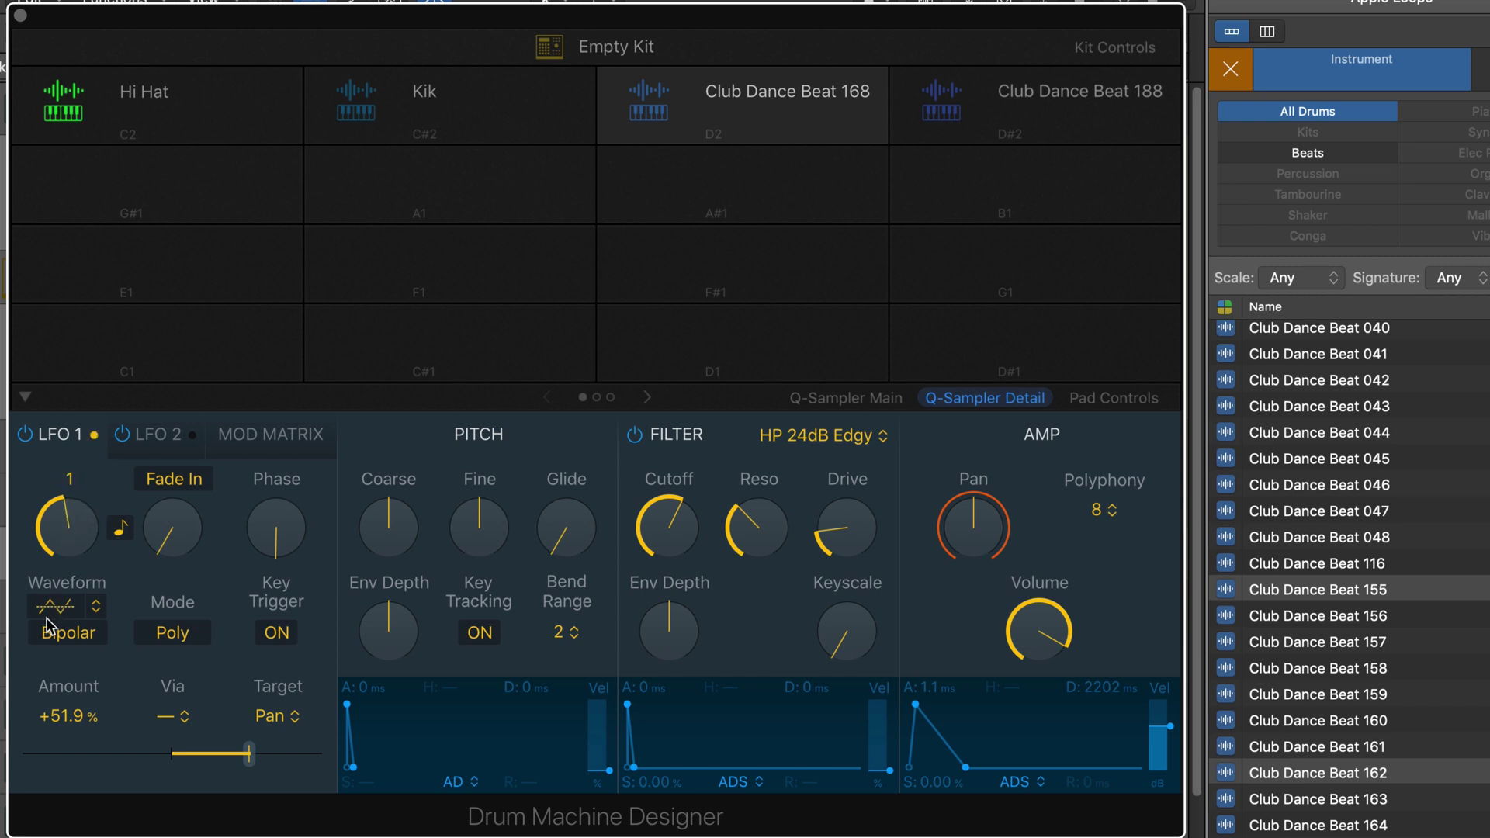
scroll(68, 530, down, 1)
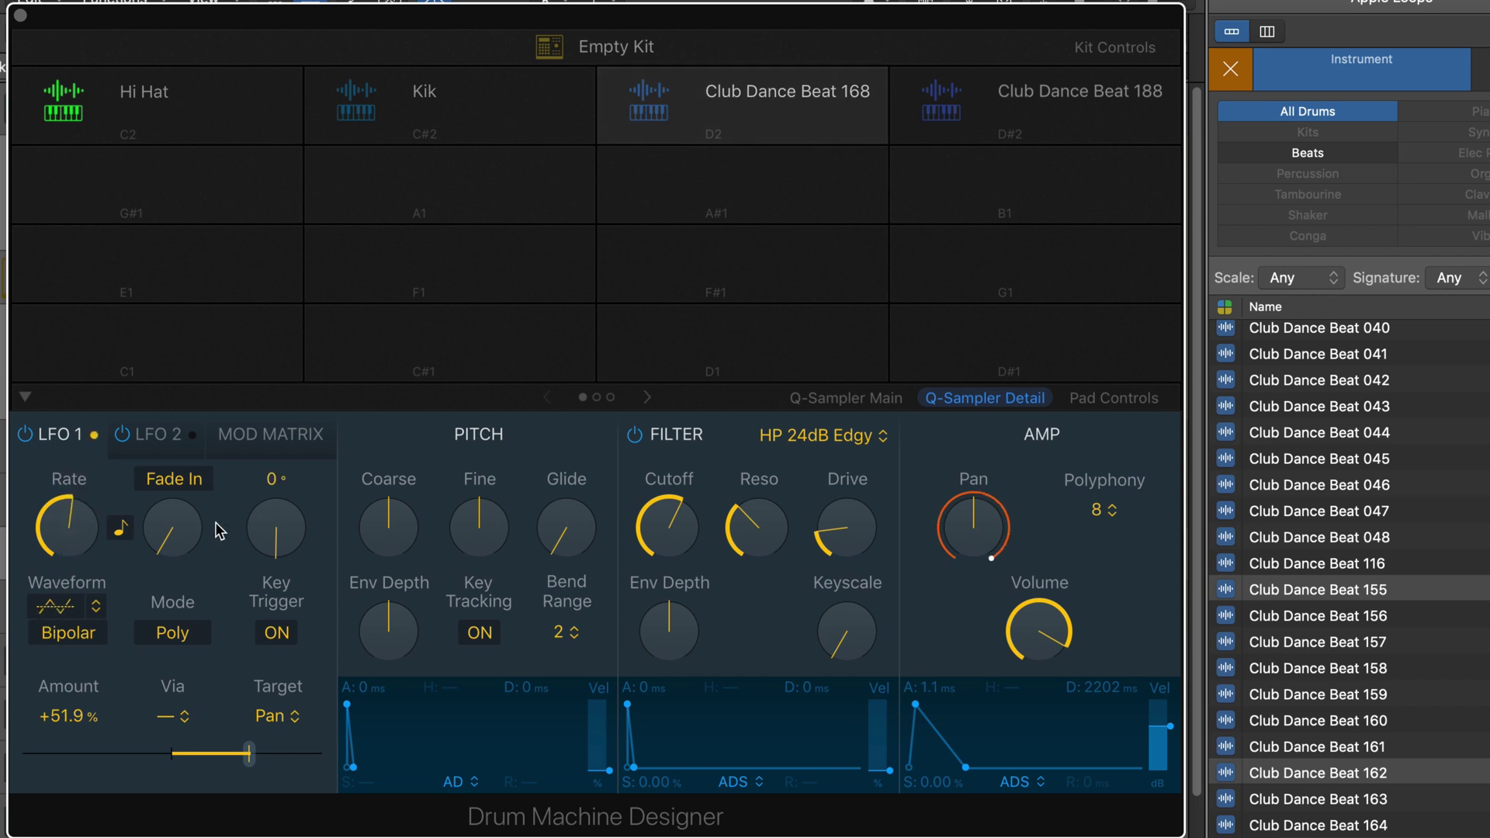
drag(246, 753, 235, 755)
Rename the Club Dance Beat 168 pad 'Topper'.
mouse_move(704, 97)
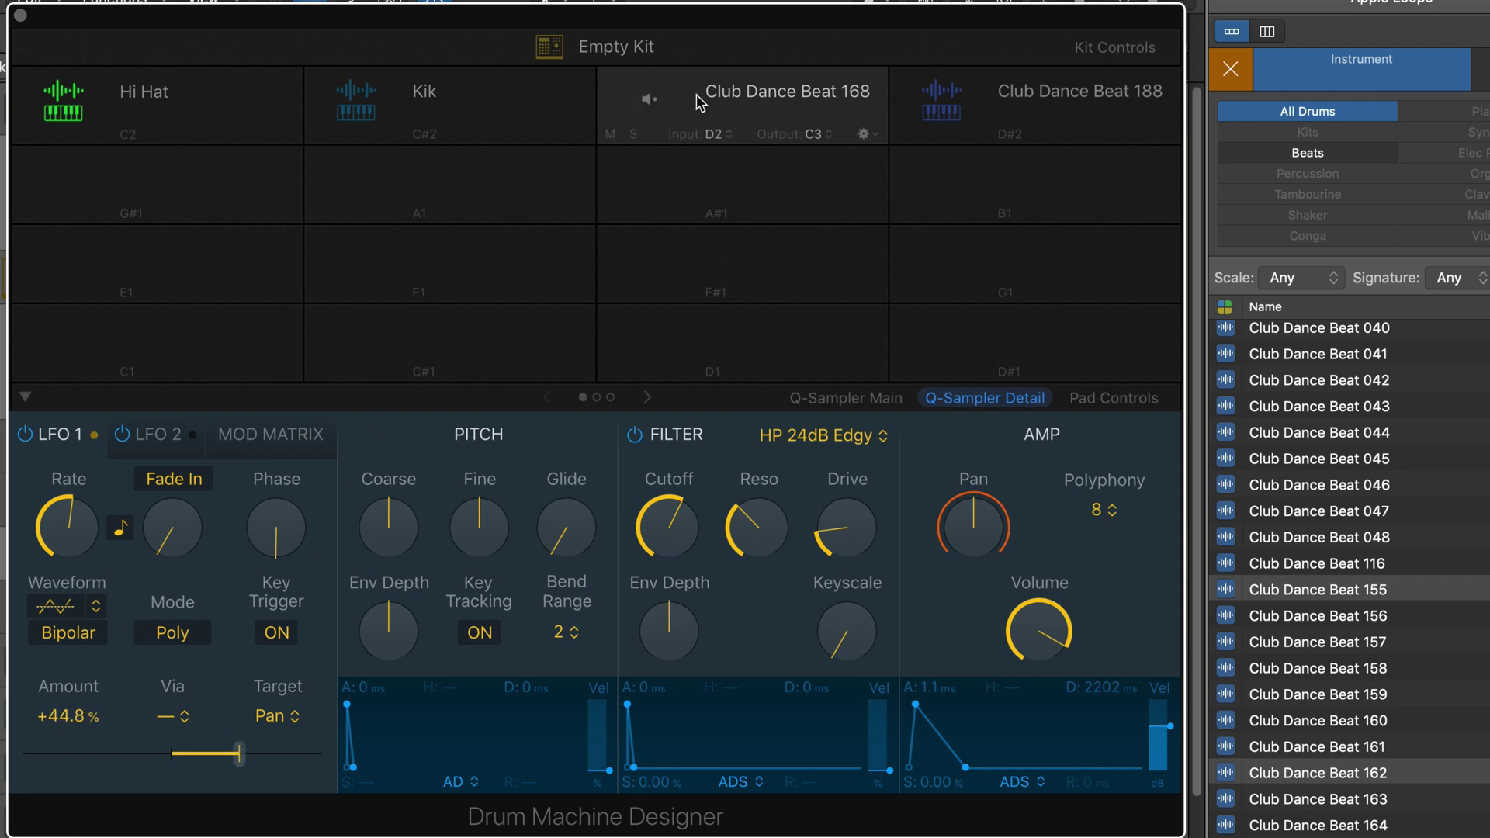
double_click(760, 94)
text(Topper)
key(Return)
Select the Club Dance Beat 188 pad and slice its loop at transients.
click(1051, 99)
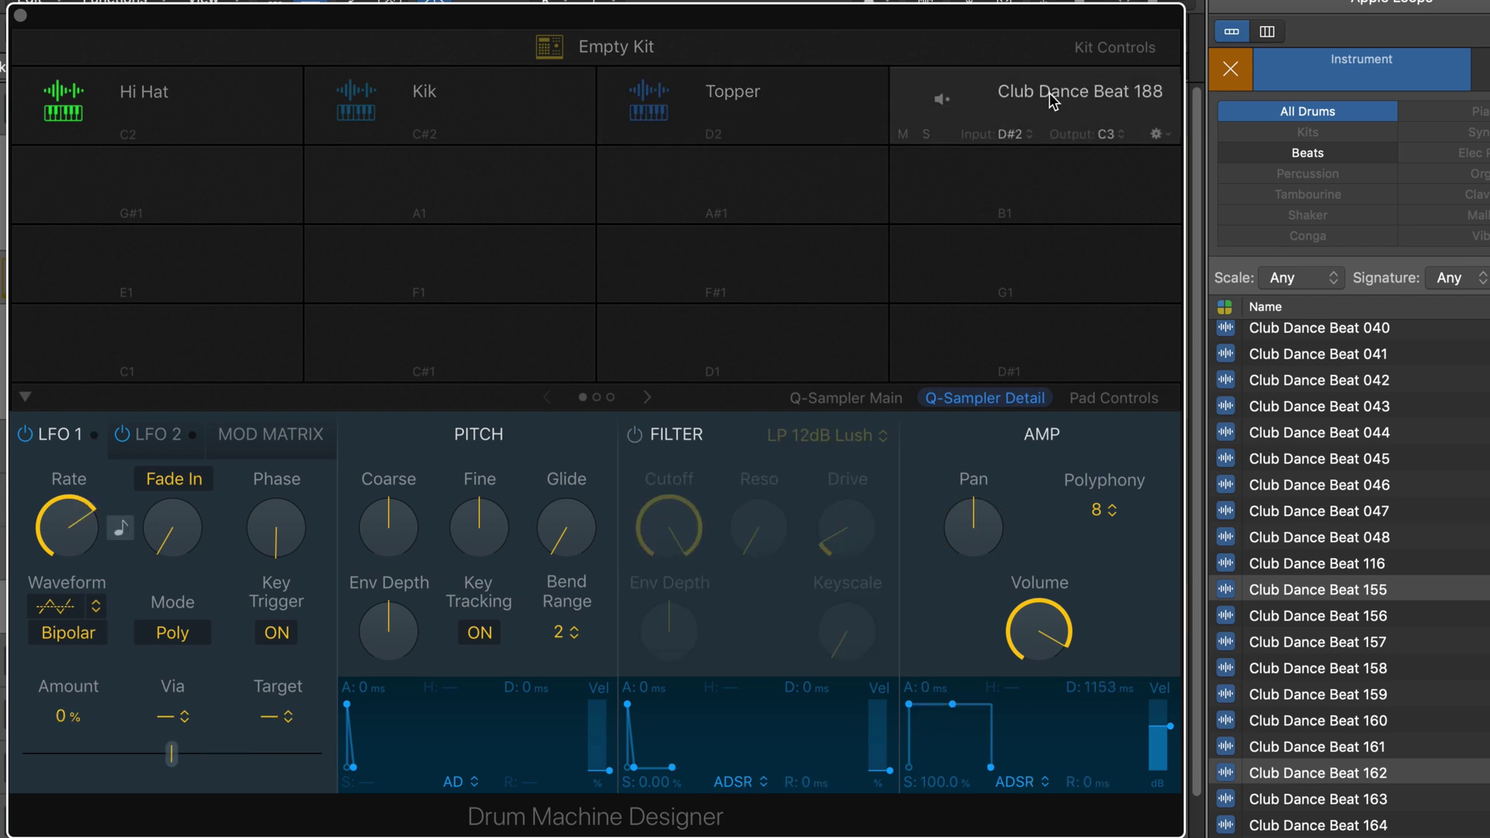
click(875, 400)
click(291, 439)
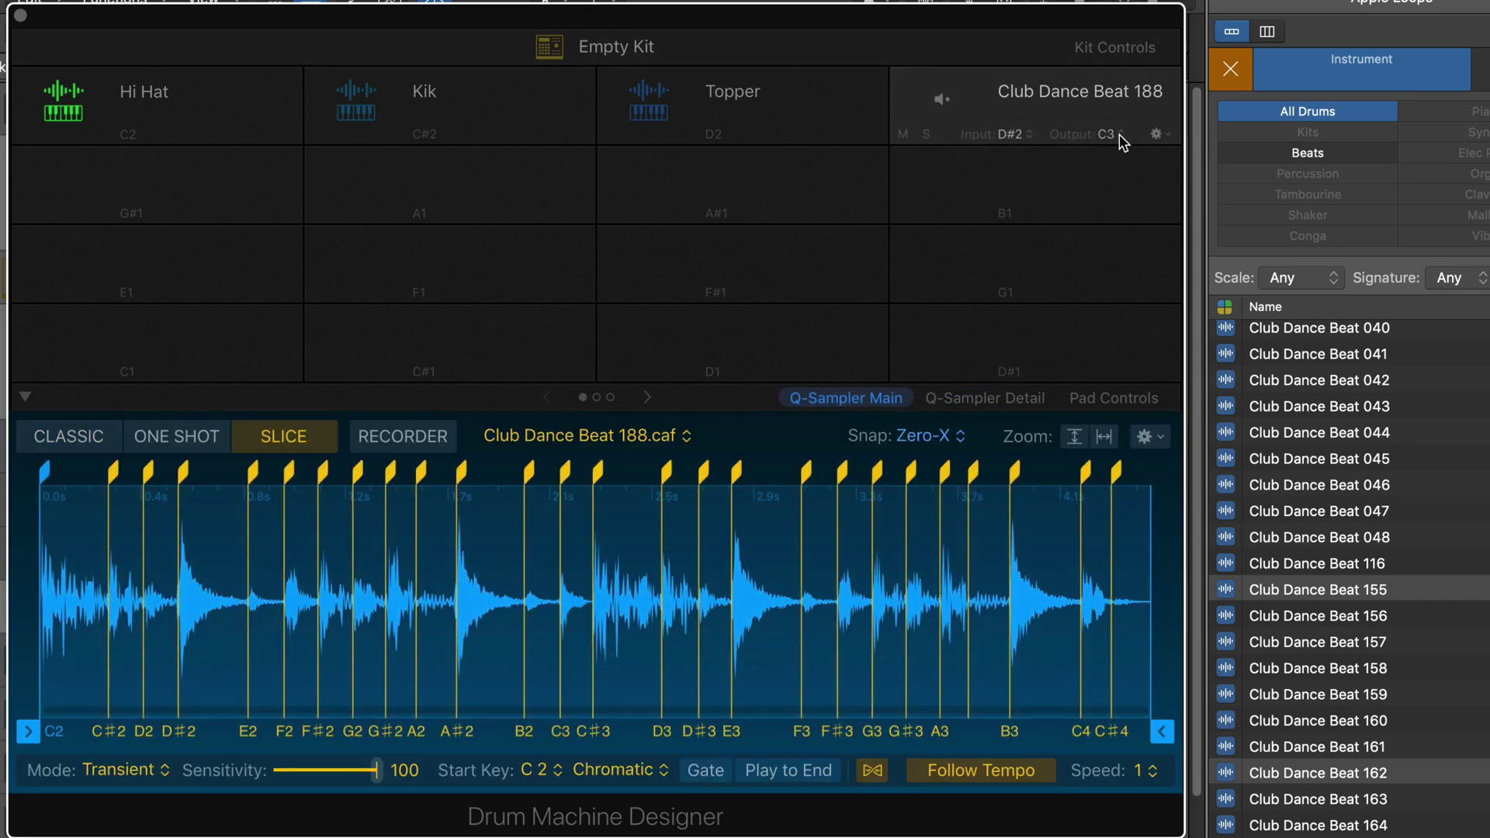
Try output notes C#3, D3 and D#3, settle on E3, and begin renaming the pad.
click(1119, 136)
mouse_move(1188, 147)
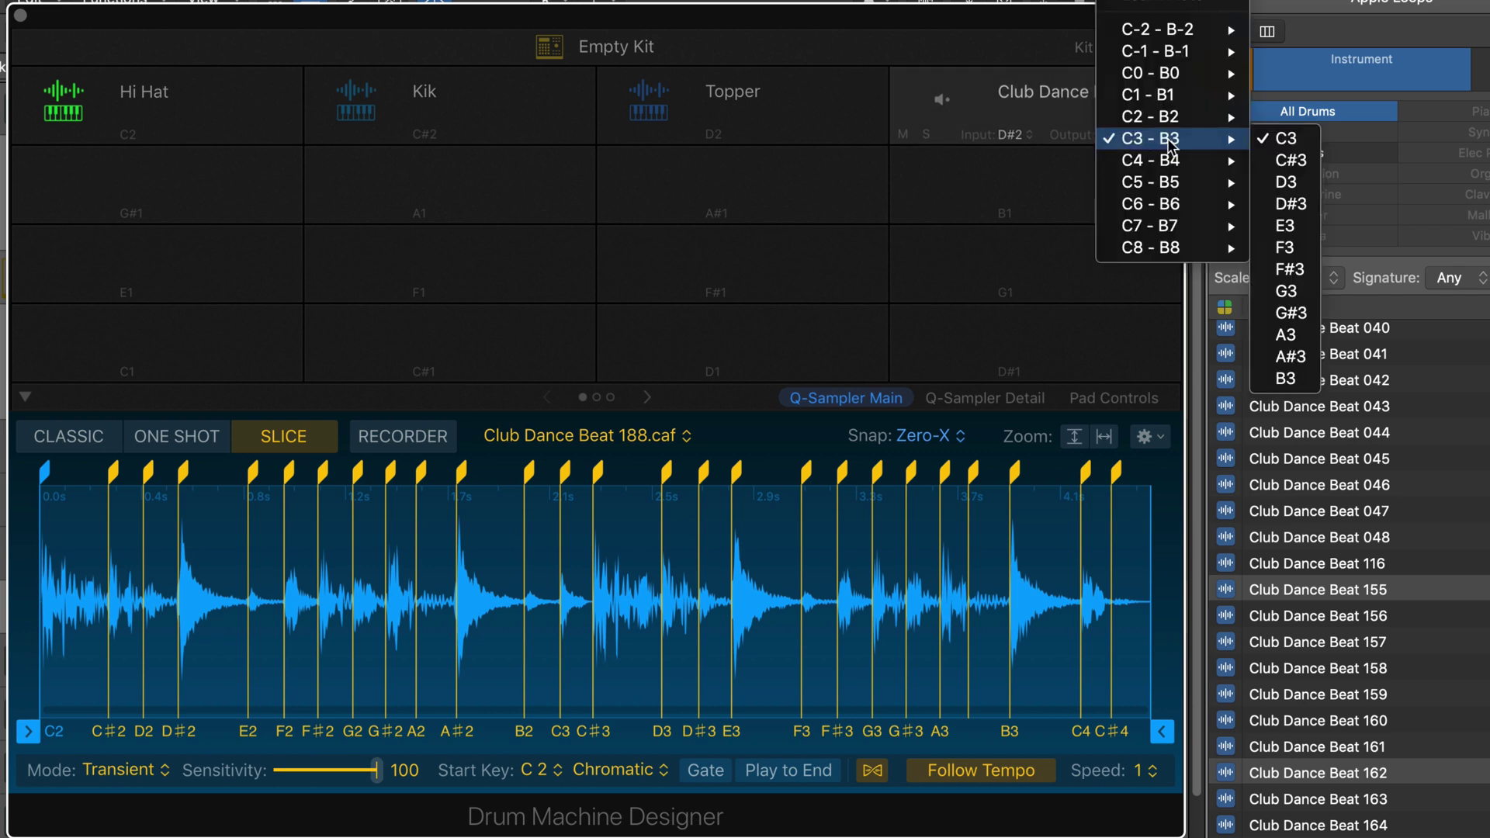
click(1284, 159)
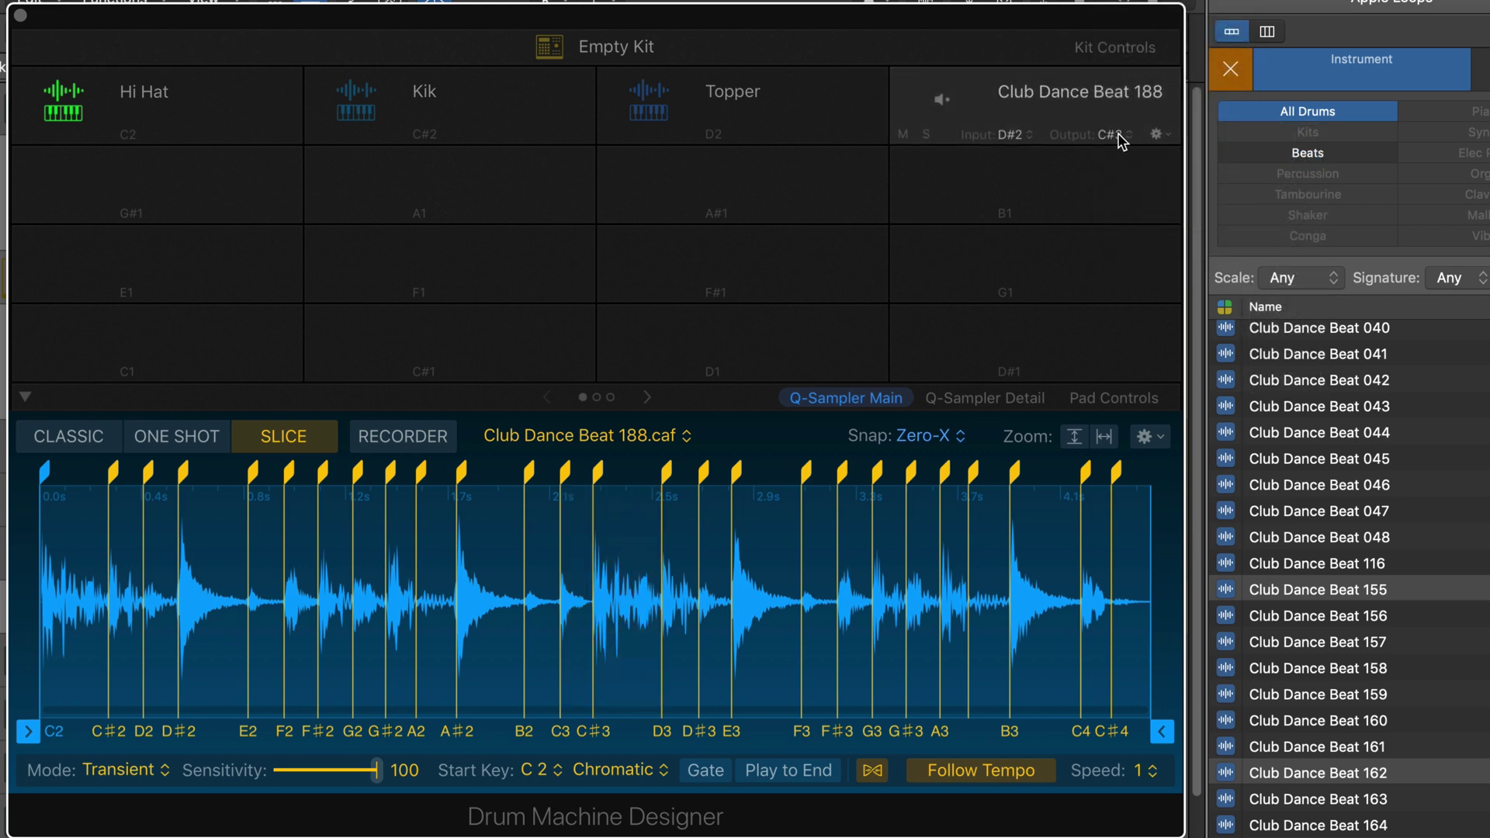
click(1117, 137)
mouse_move(1234, 139)
click(1288, 181)
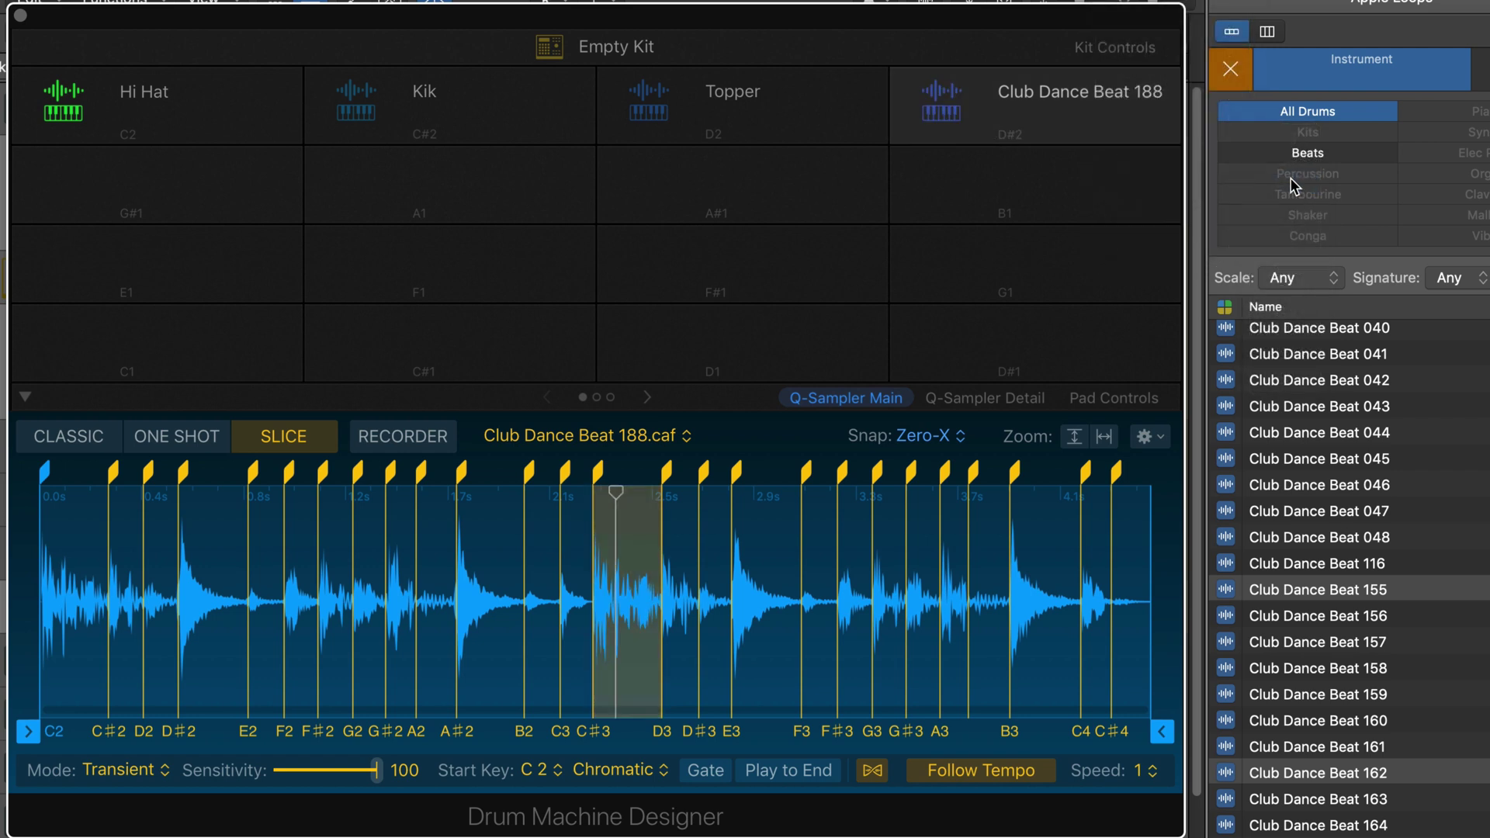
click(1121, 138)
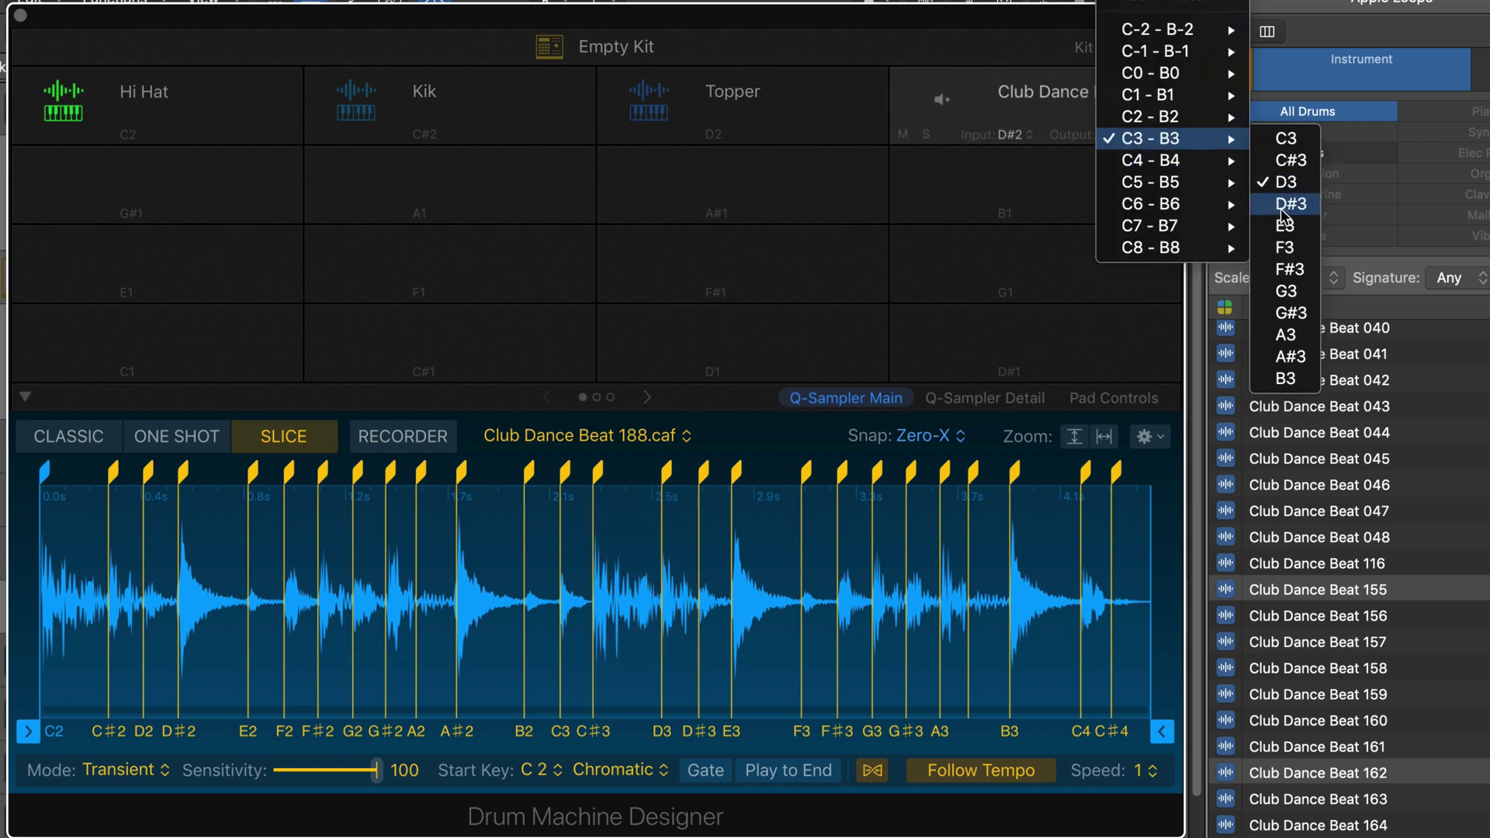
click(1281, 207)
click(1125, 136)
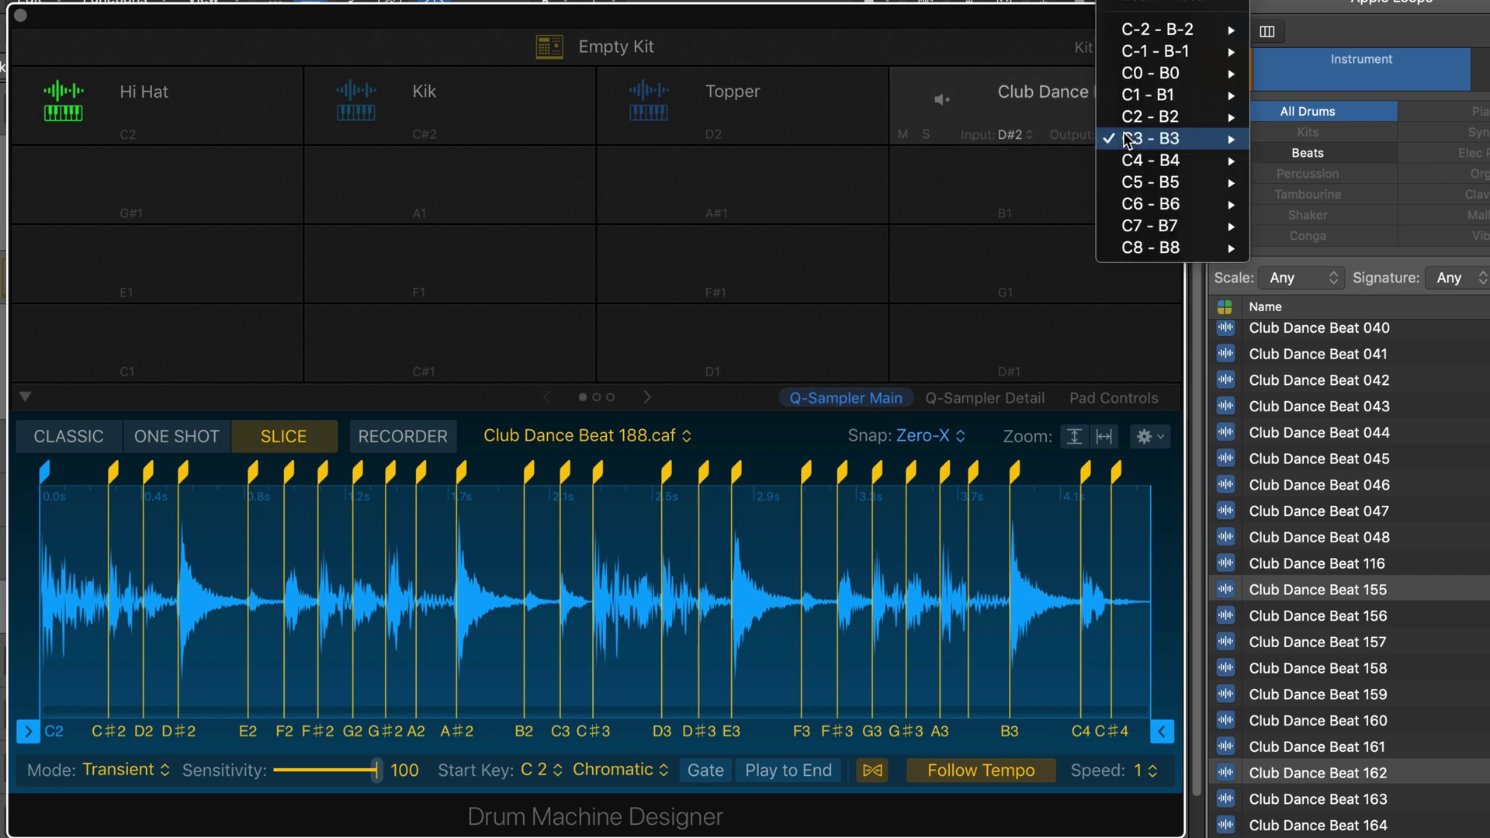
mouse_move(1148, 138)
click(1285, 226)
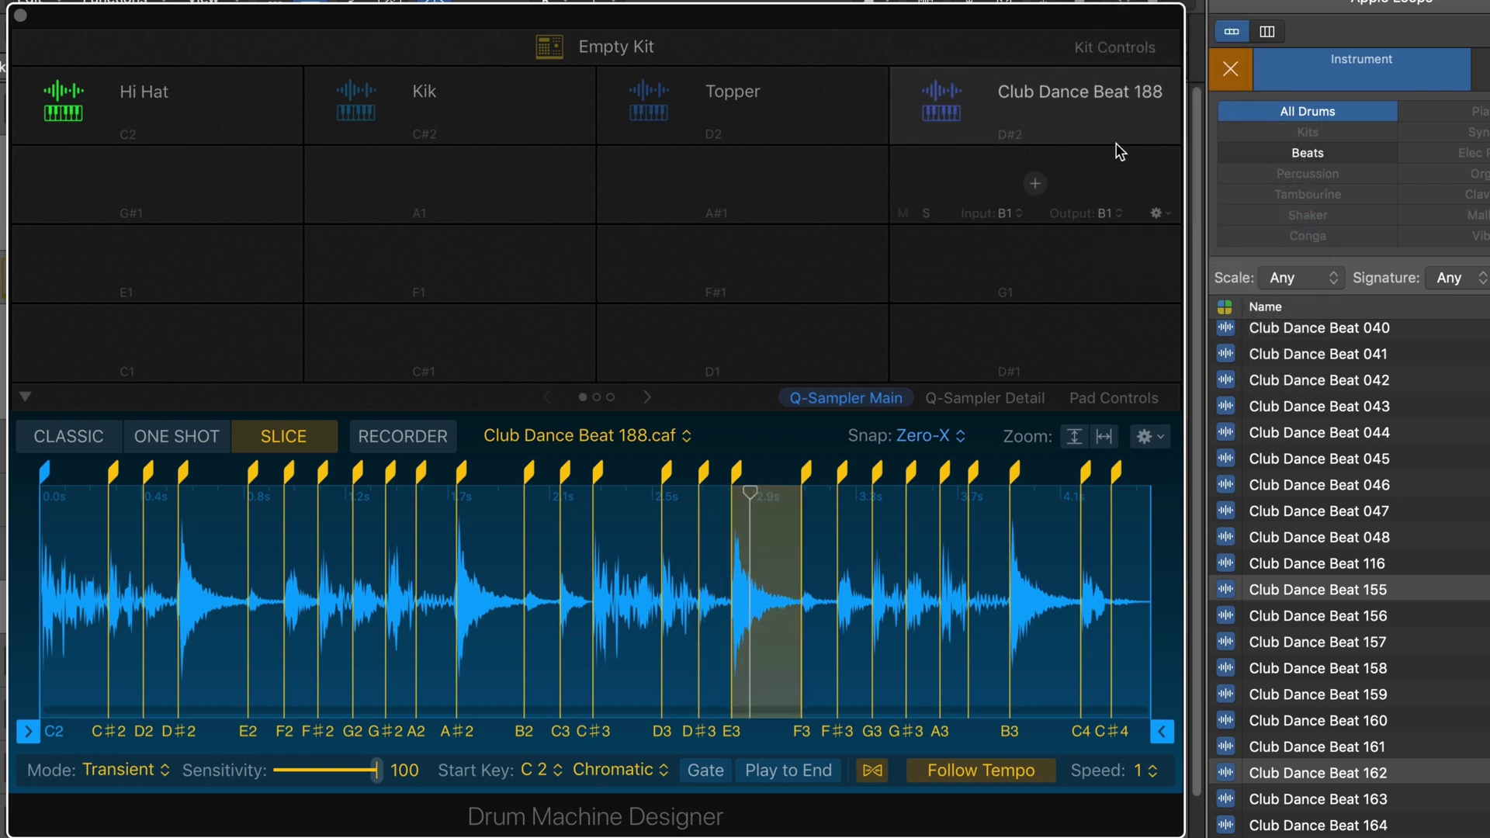
double_click(1056, 91)
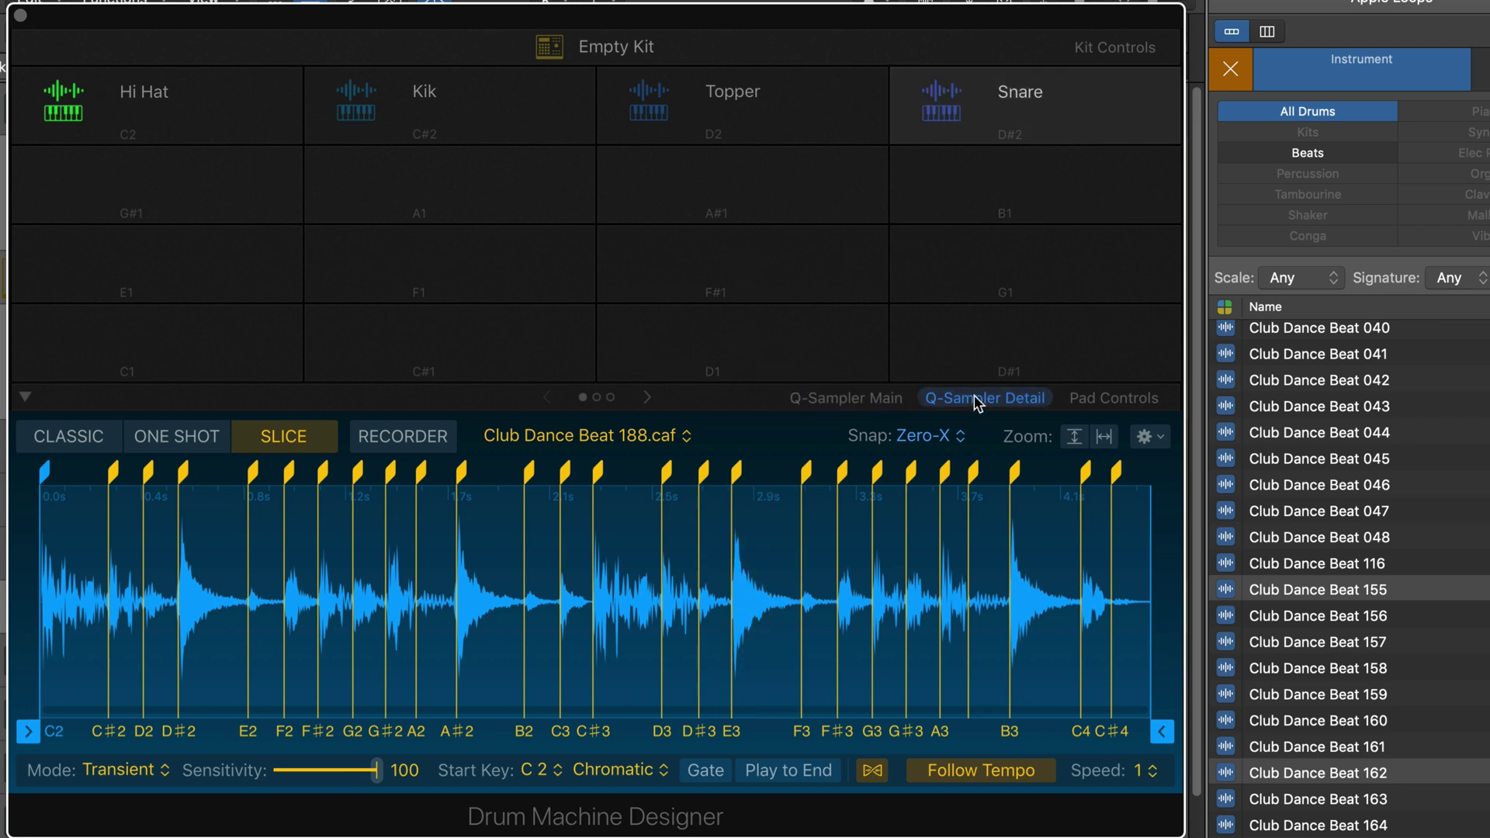
Adjust the Snare pad's pitch to -1200 cents and enable its LP 12dB Lush filter.
click(943, 403)
drag(397, 518, 396, 532)
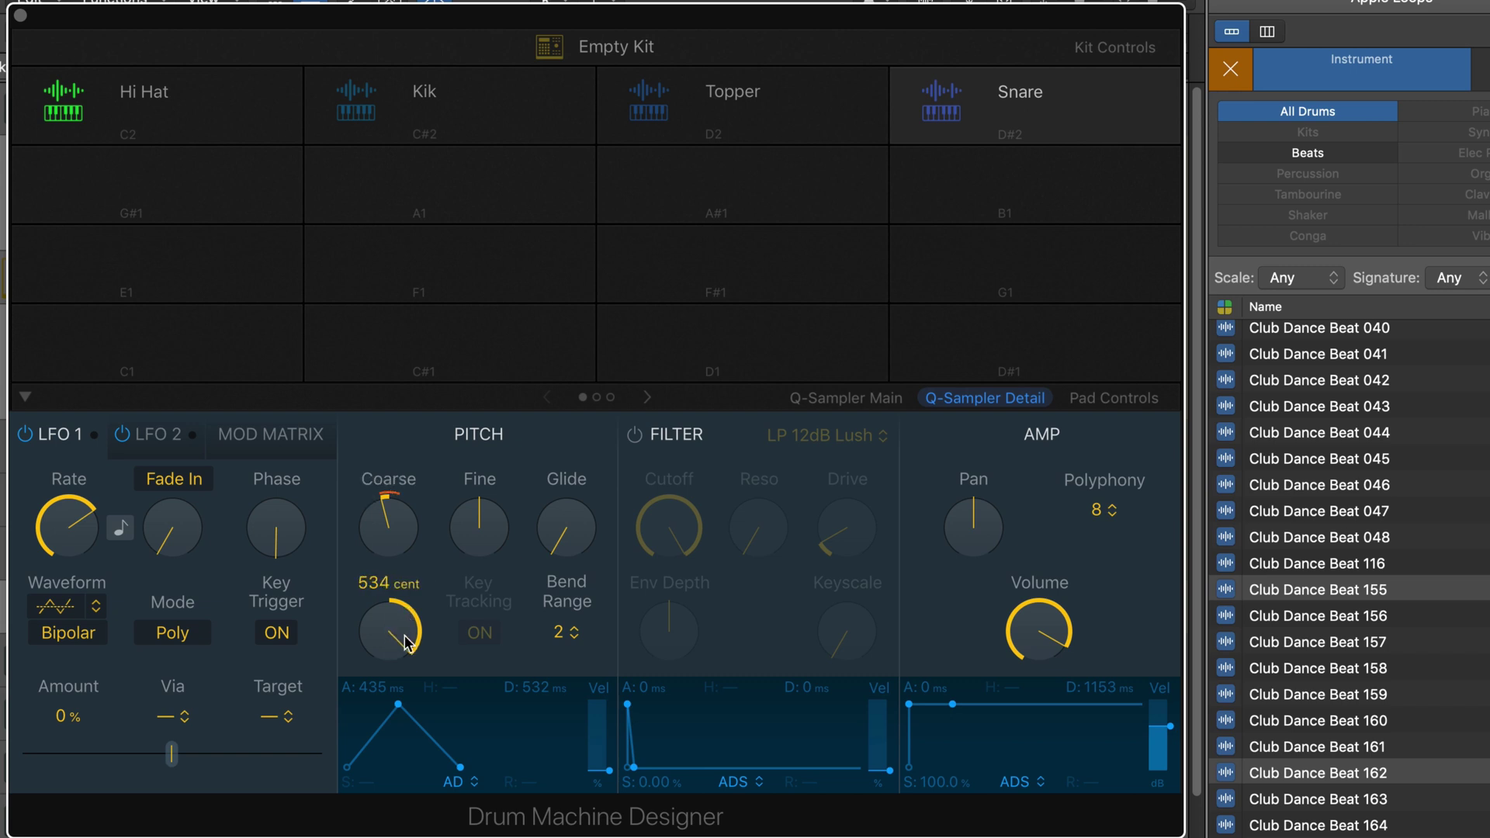
drag(406, 643, 406, 593)
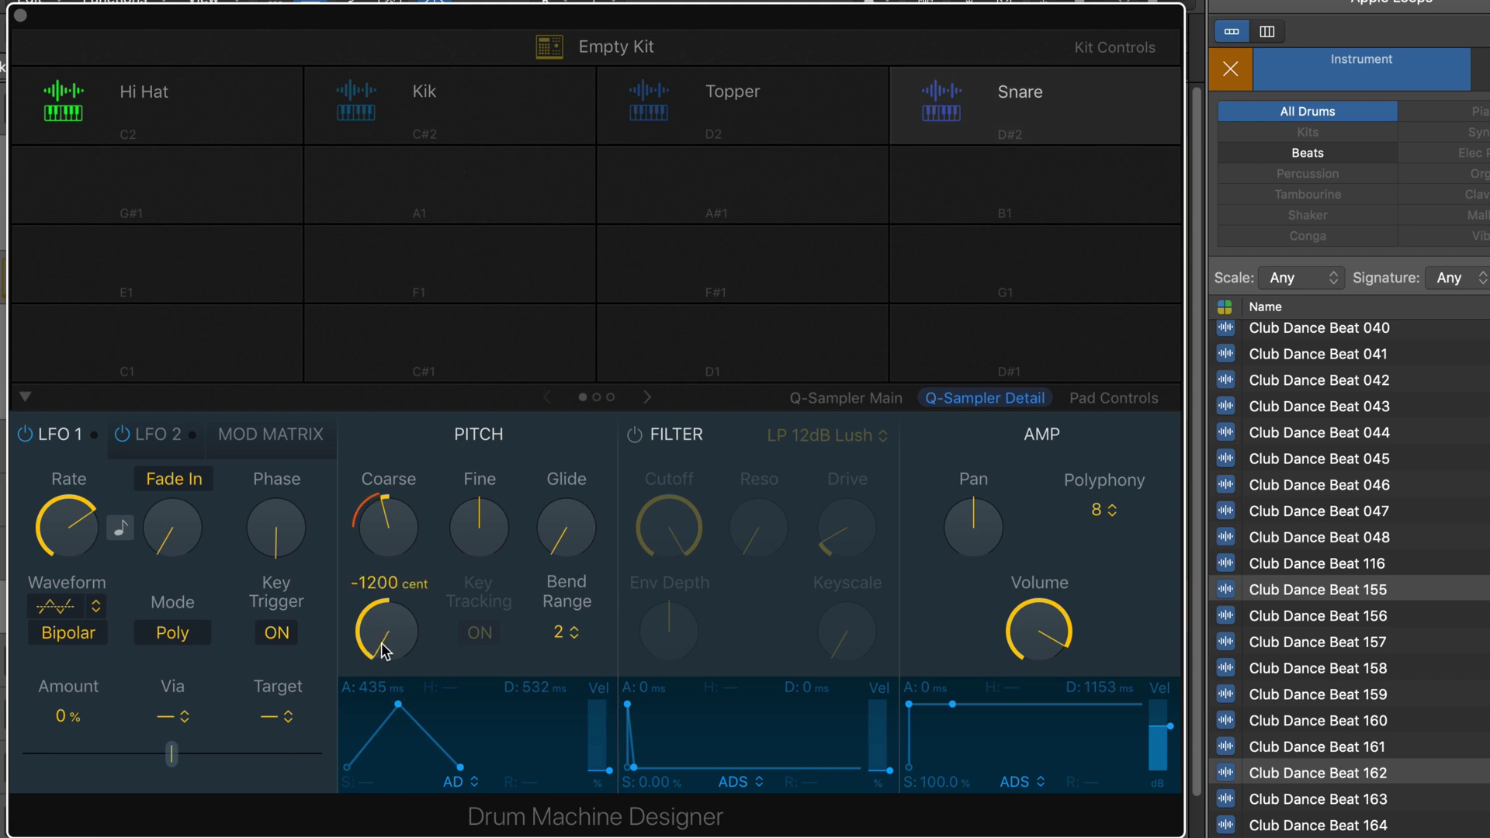
click(635, 435)
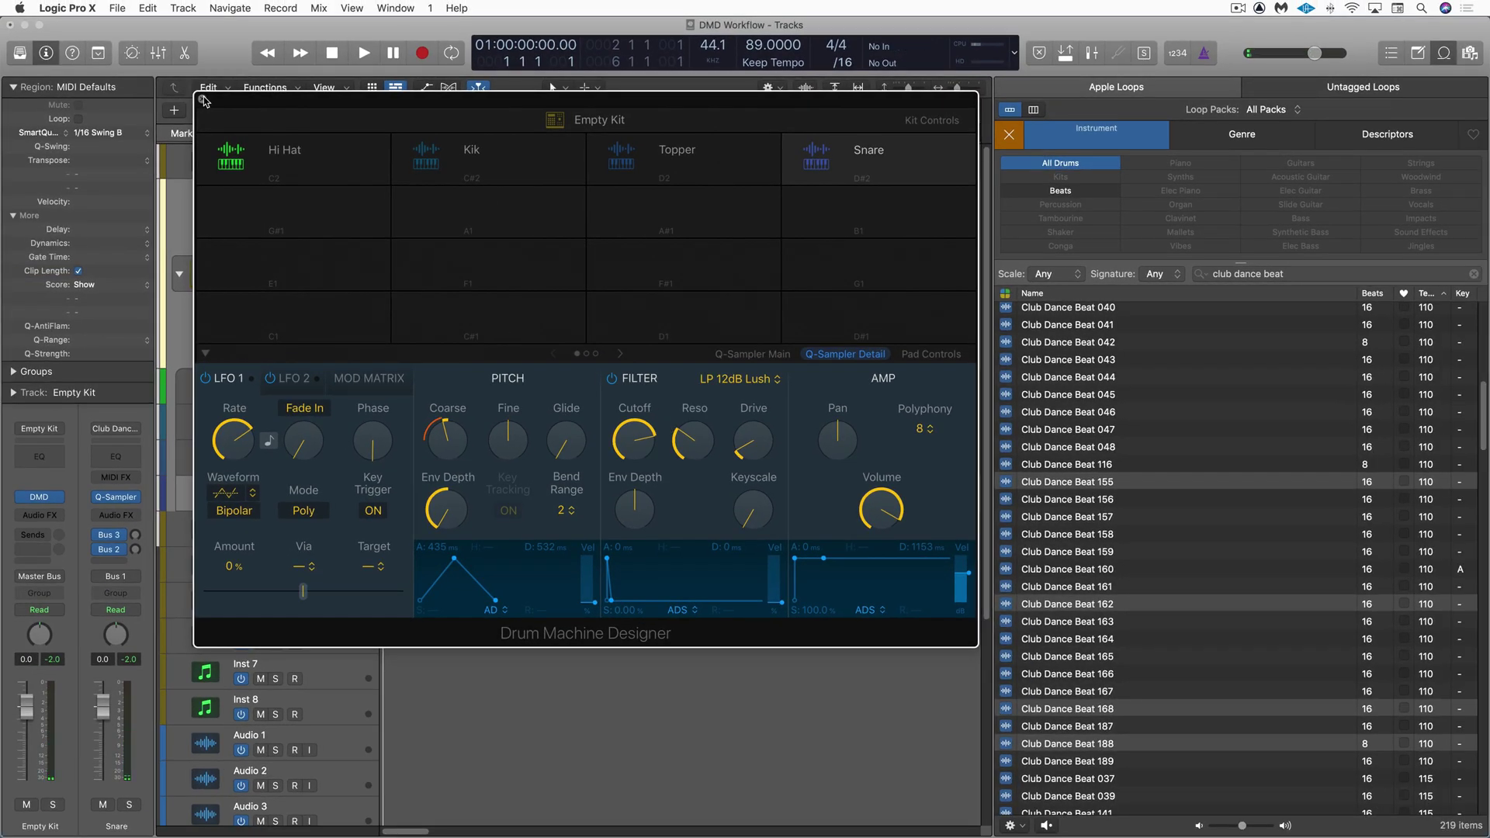
Close Drum Machine Designer, hide the loop browser, and create a pattern region on the kit track.
click(202, 99)
key(o)
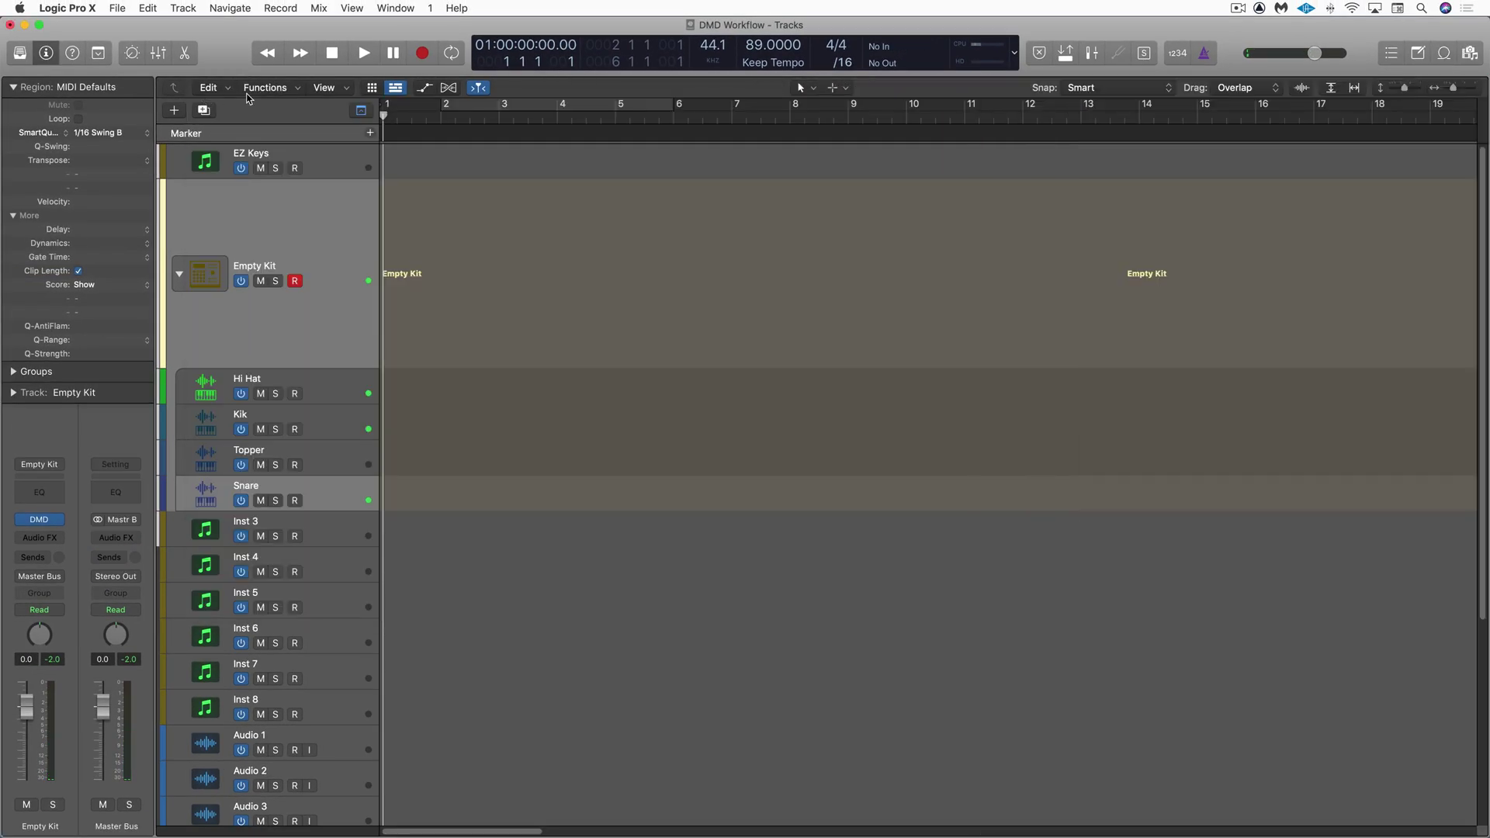
right_click(431, 209)
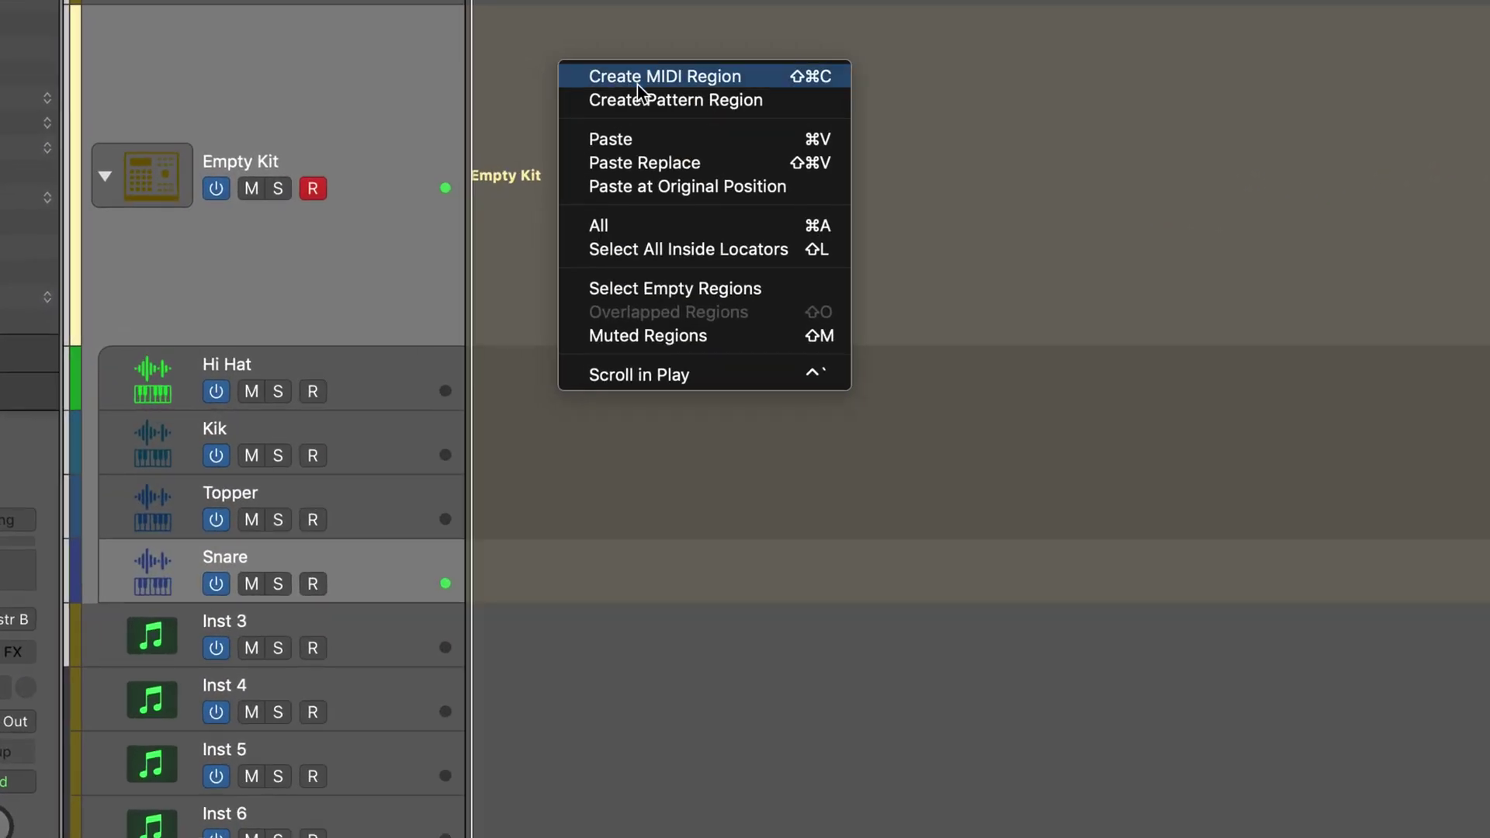
click(662, 105)
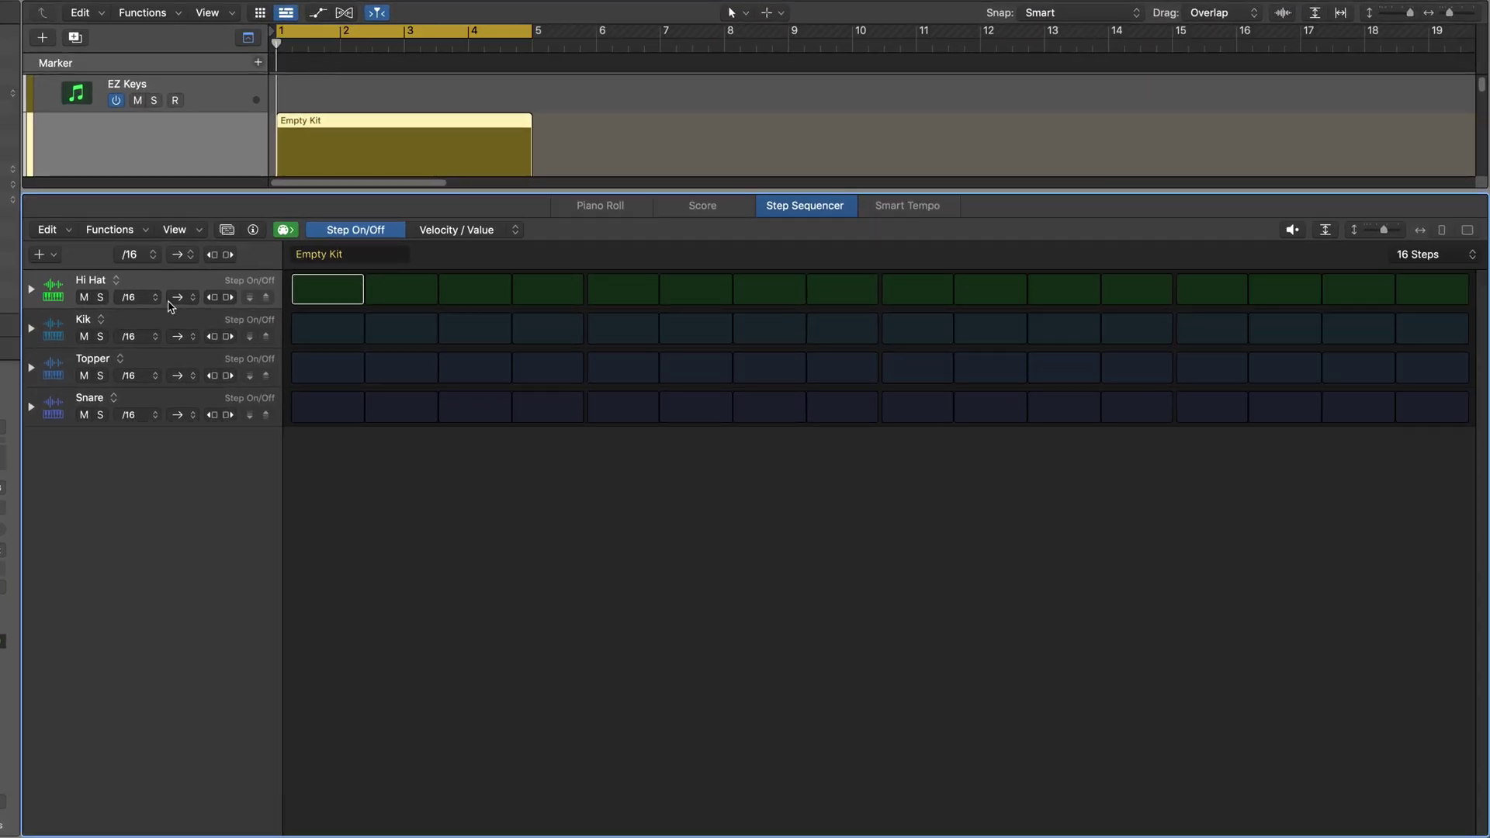
Order rows Kik, Snare, Hi Hat, turn on Kik step 1, Snare step 5, Hi Hat step 1, and play.
drag(142, 322, 137, 289)
drag(138, 398, 140, 324)
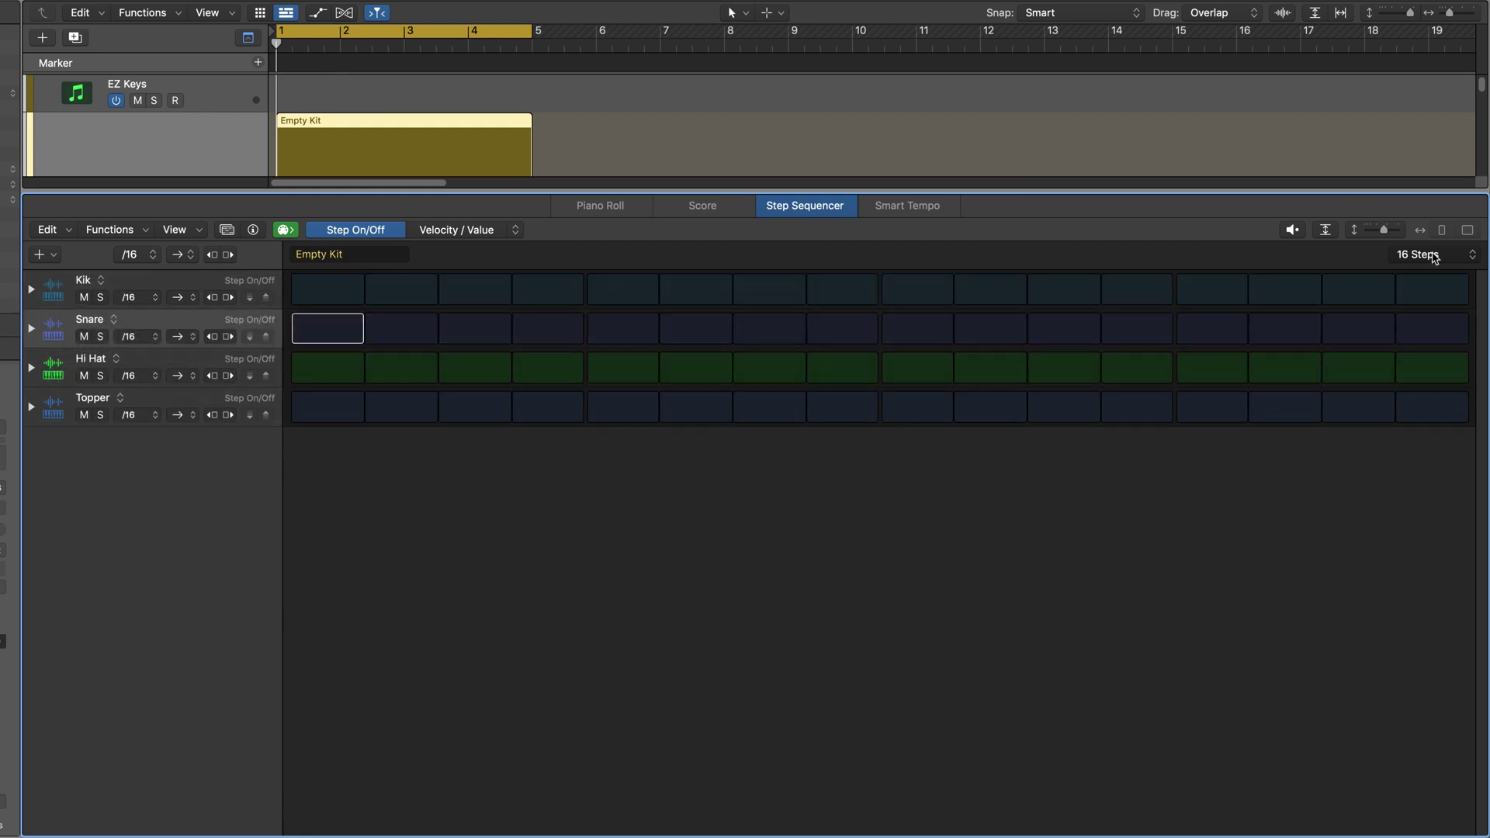
click(327, 289)
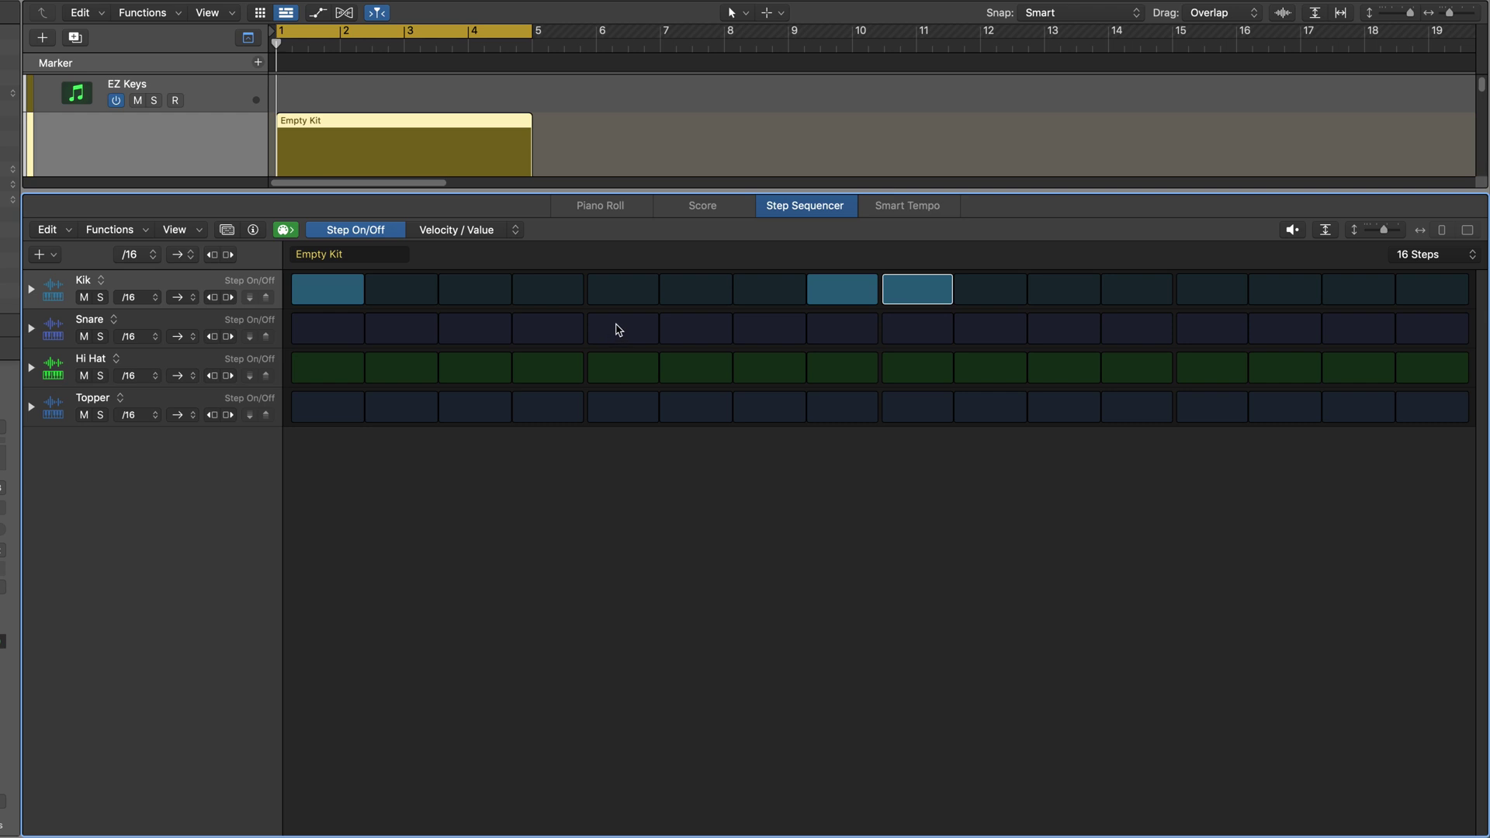
click(618, 330)
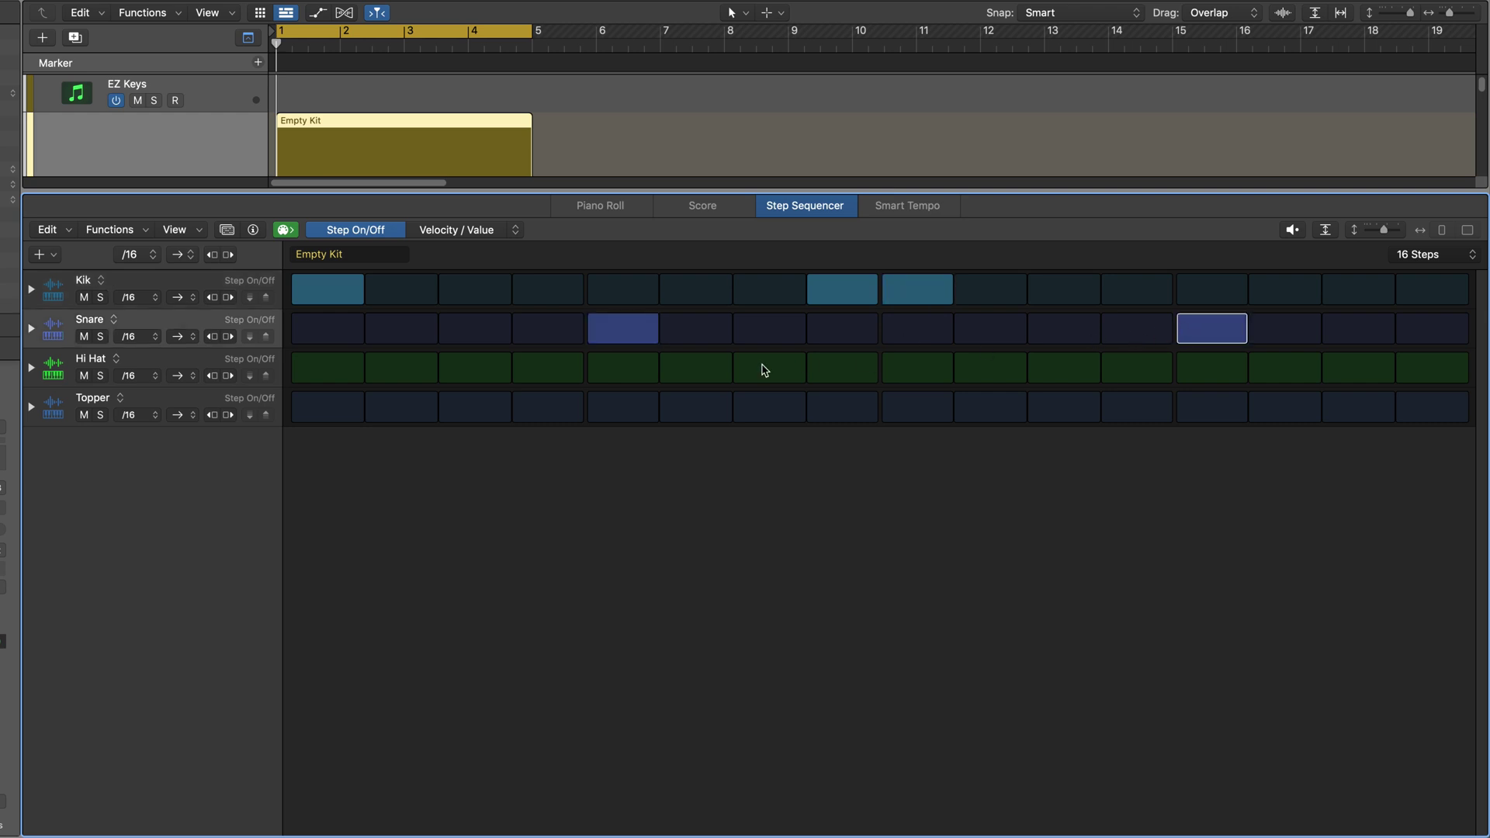
click(343, 371)
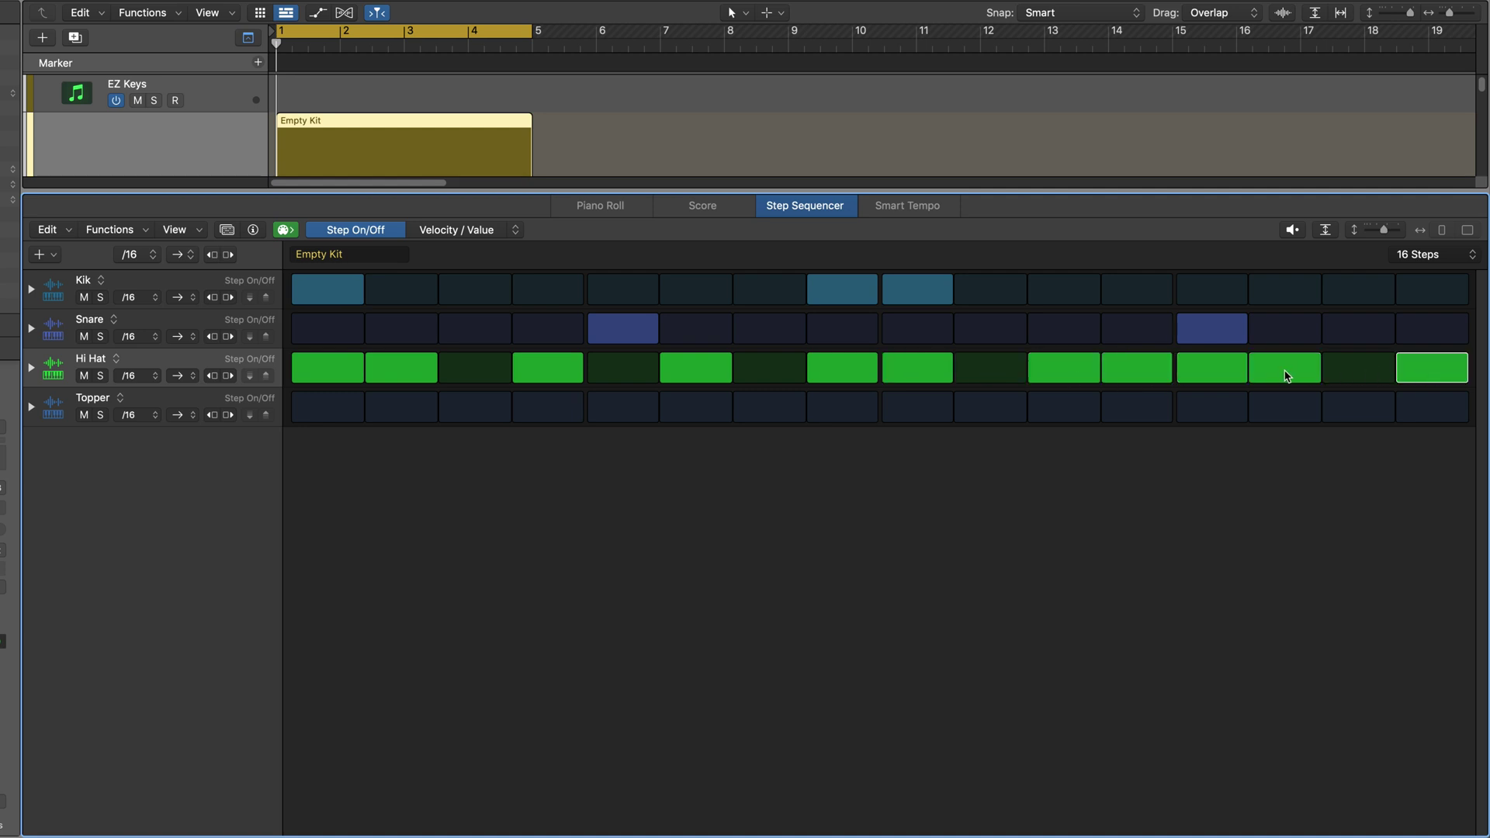
key(space)
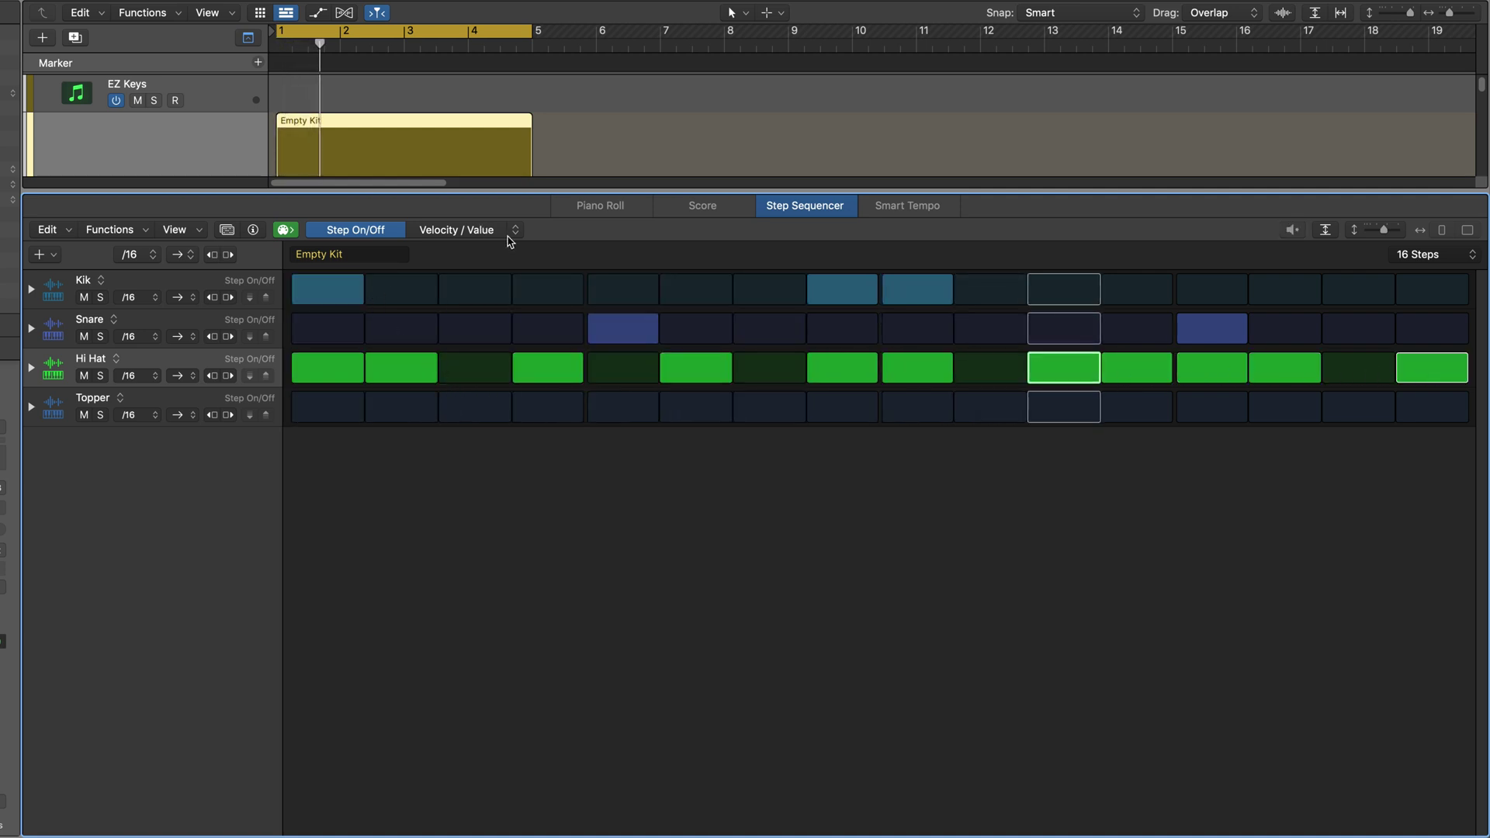
In Note Repeat mode, give Hi Hat step 6 three repeats and step 12 two.
click(515, 231)
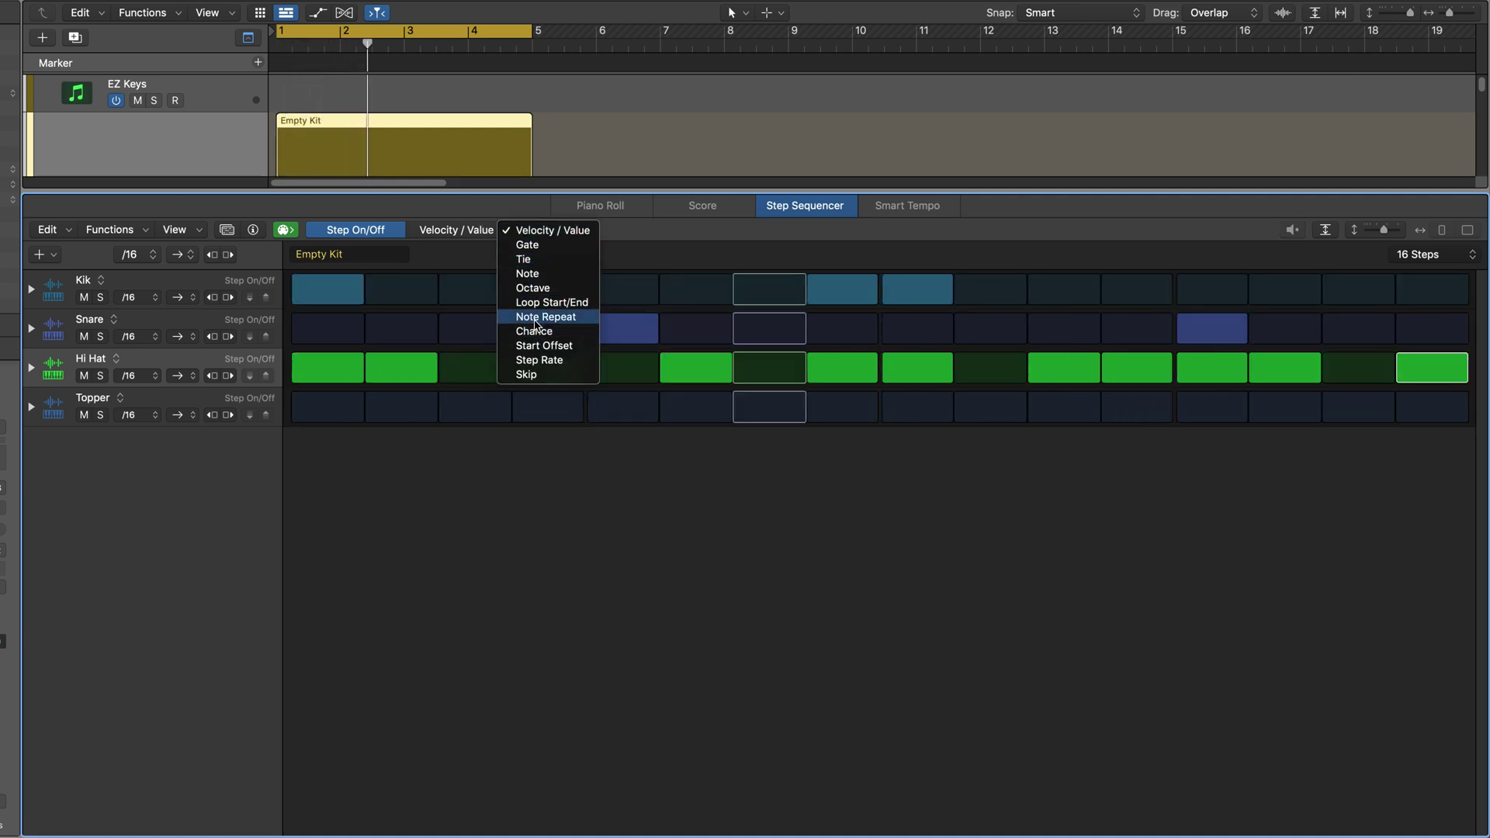
click(536, 318)
mouse_move(696, 373)
mouse_down()
mouse_move(704, 362)
mouse_move(694, 371)
mouse_up()
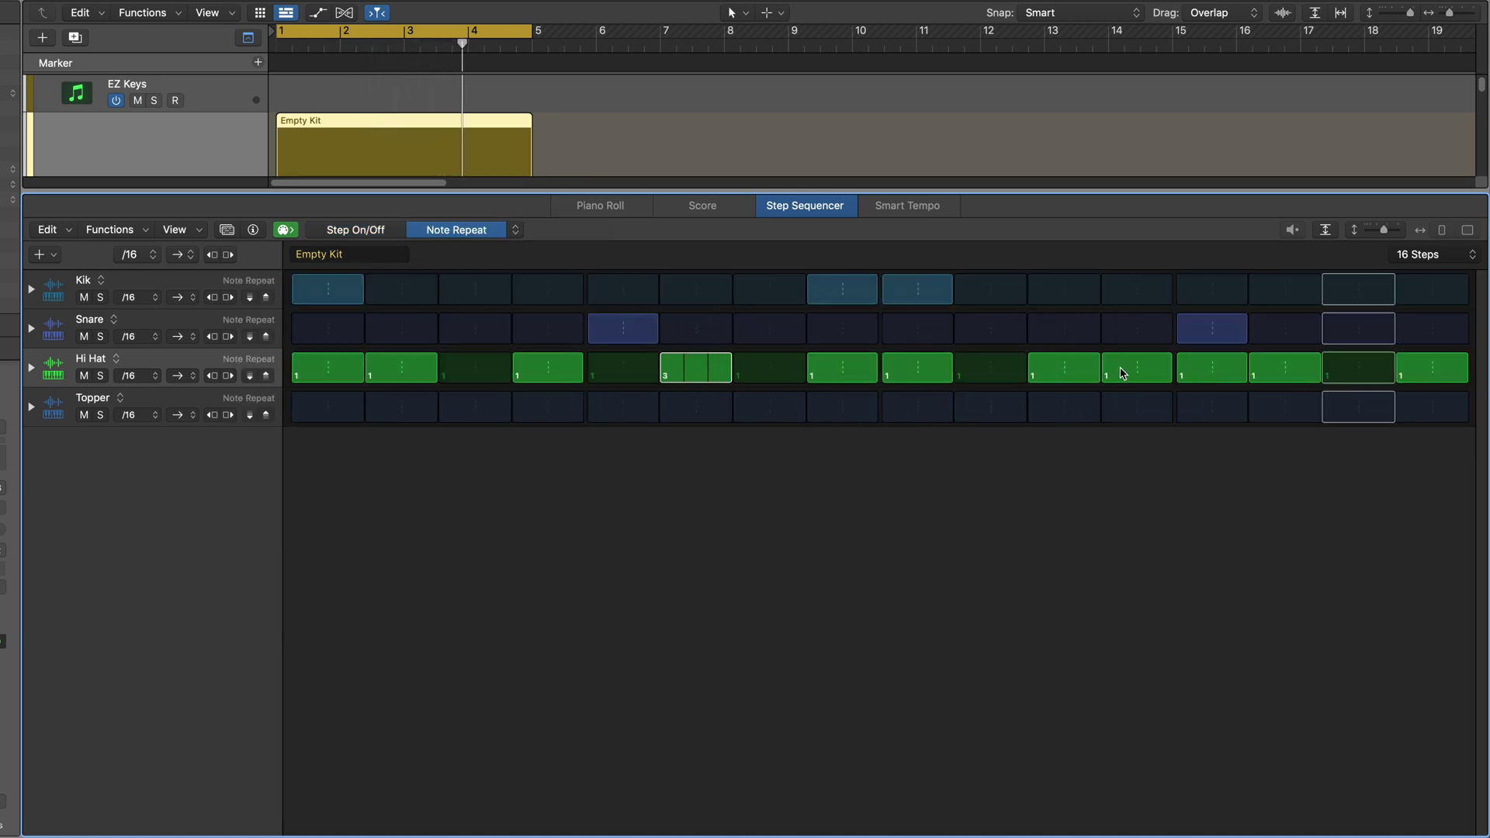
drag(1123, 373, 1133, 381)
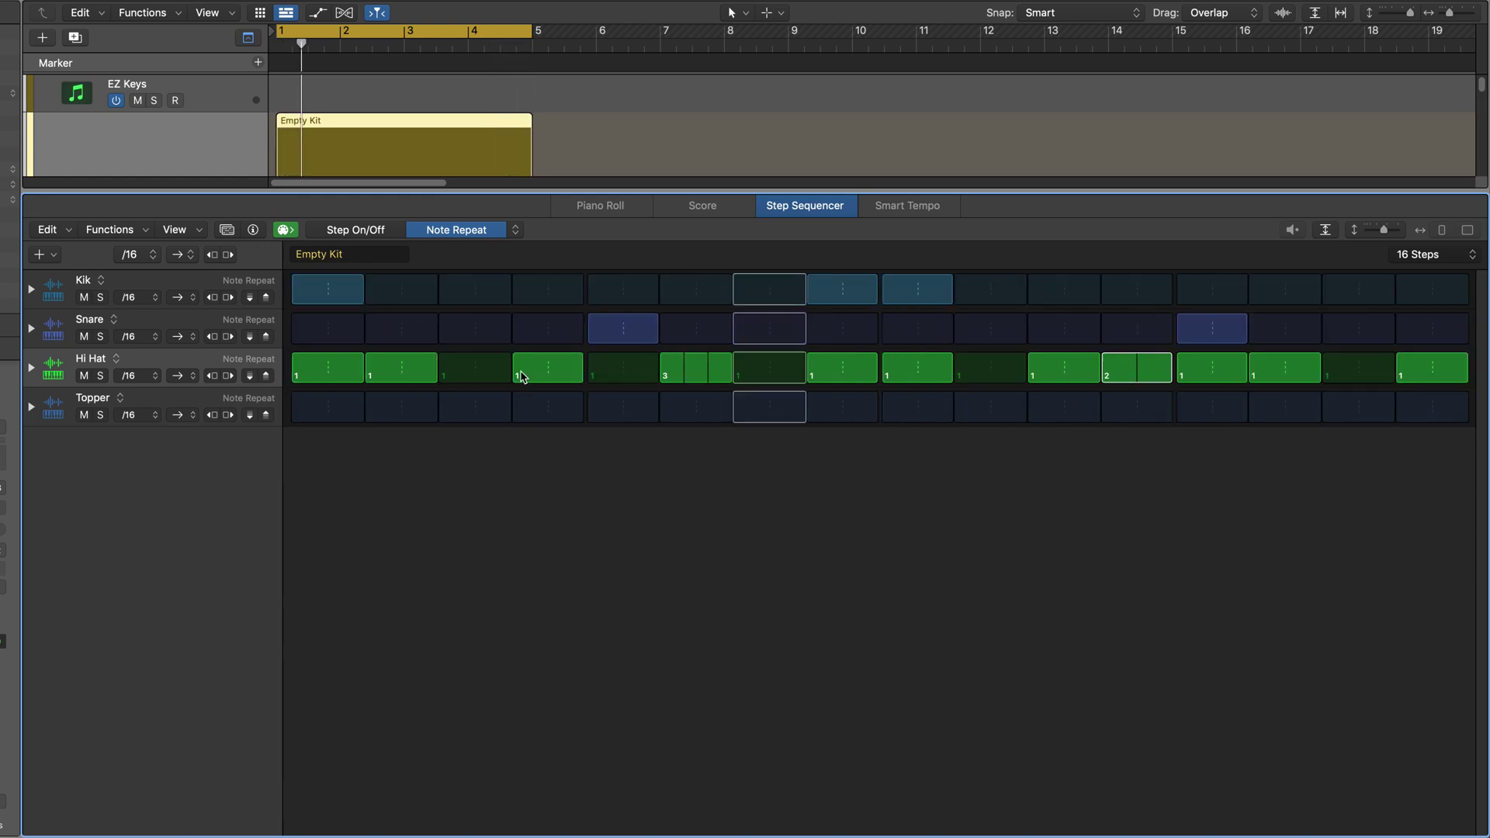
In Skip mode, make Hi Hat step 3 skip, leaving step 7 unskipped.
click(483, 233)
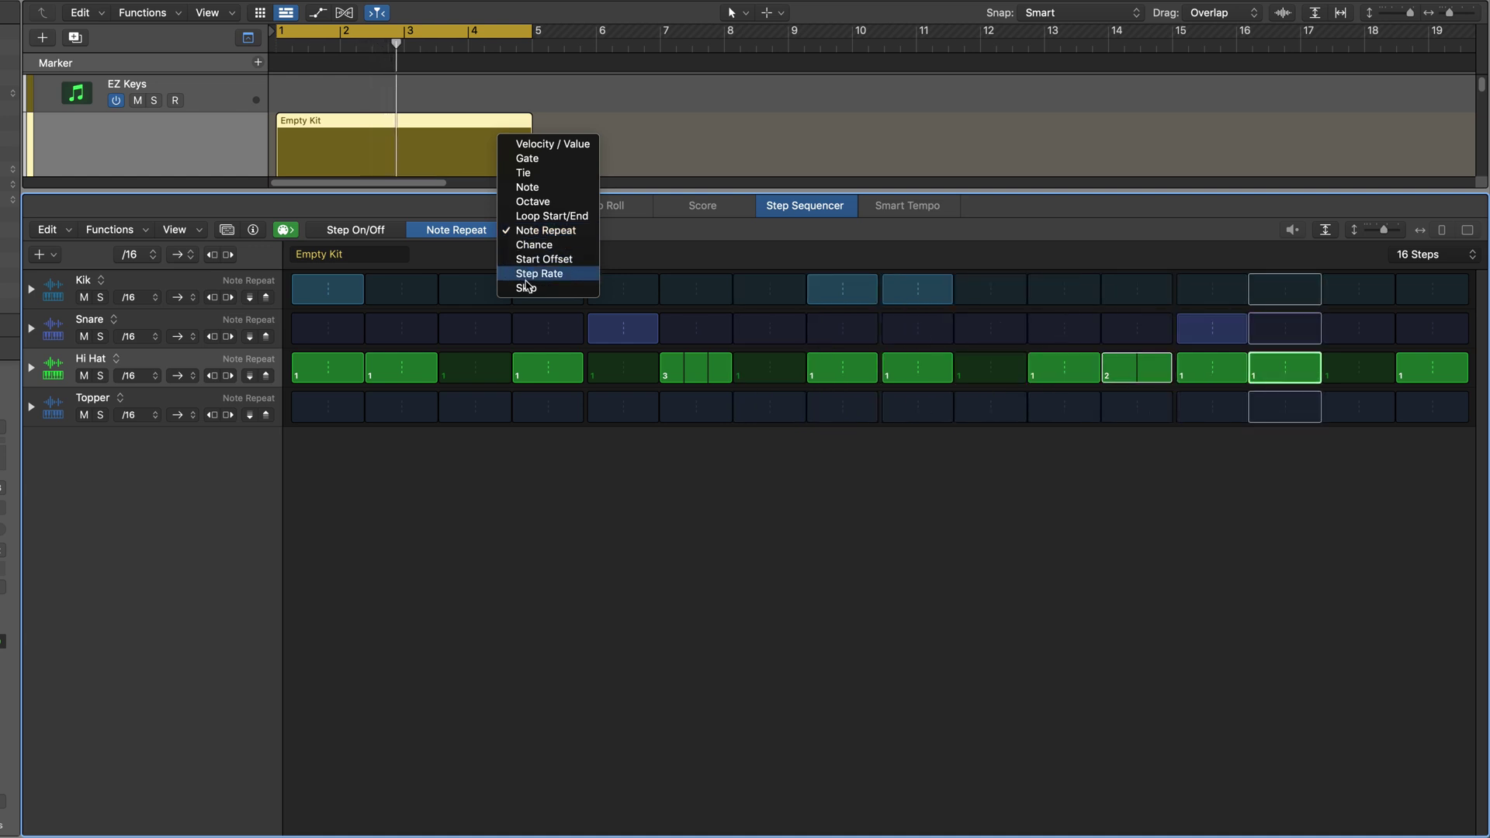
click(527, 288)
click(475, 368)
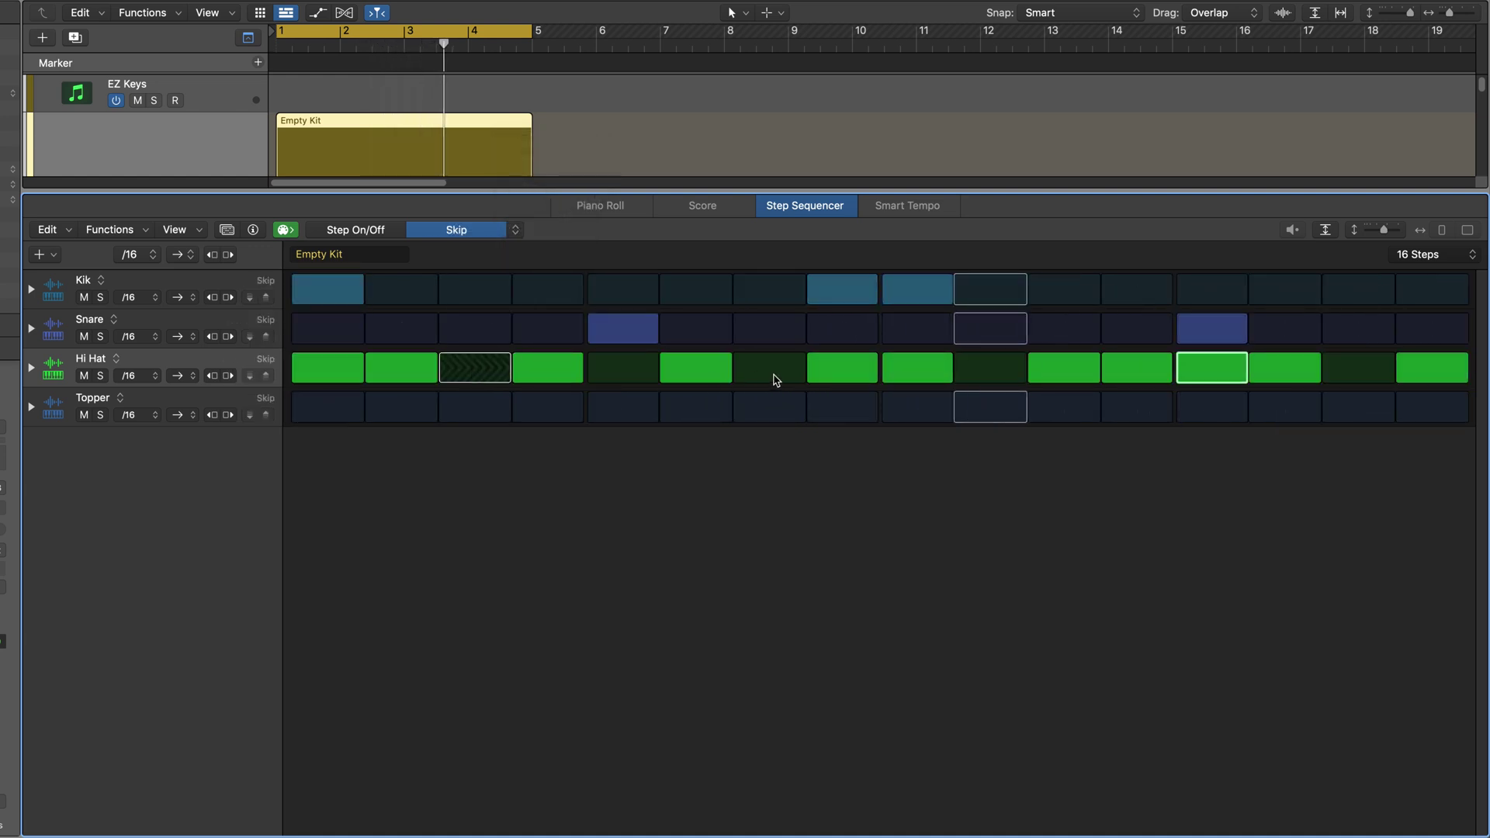
click(778, 377)
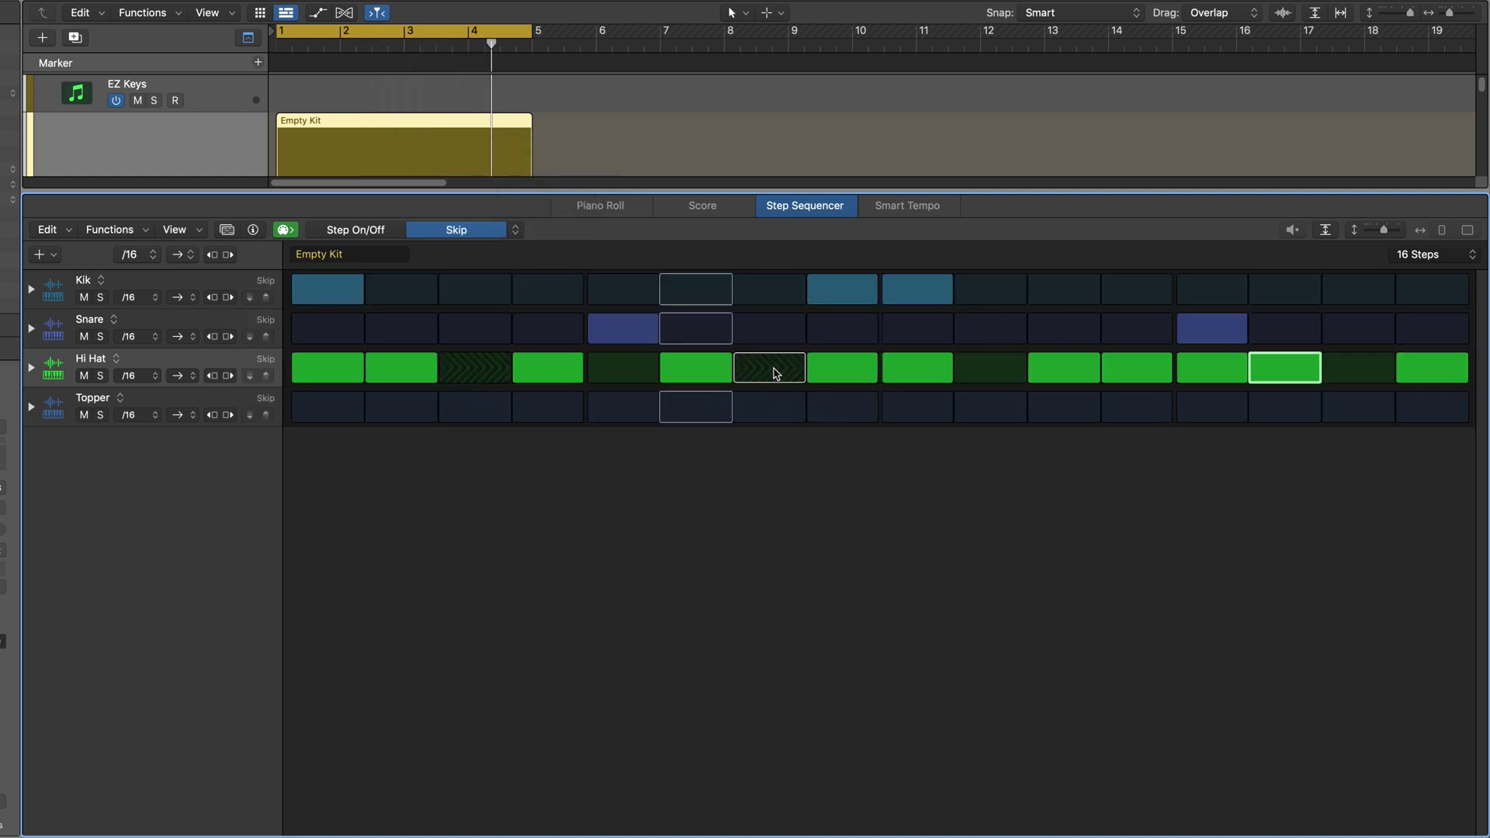
click(776, 374)
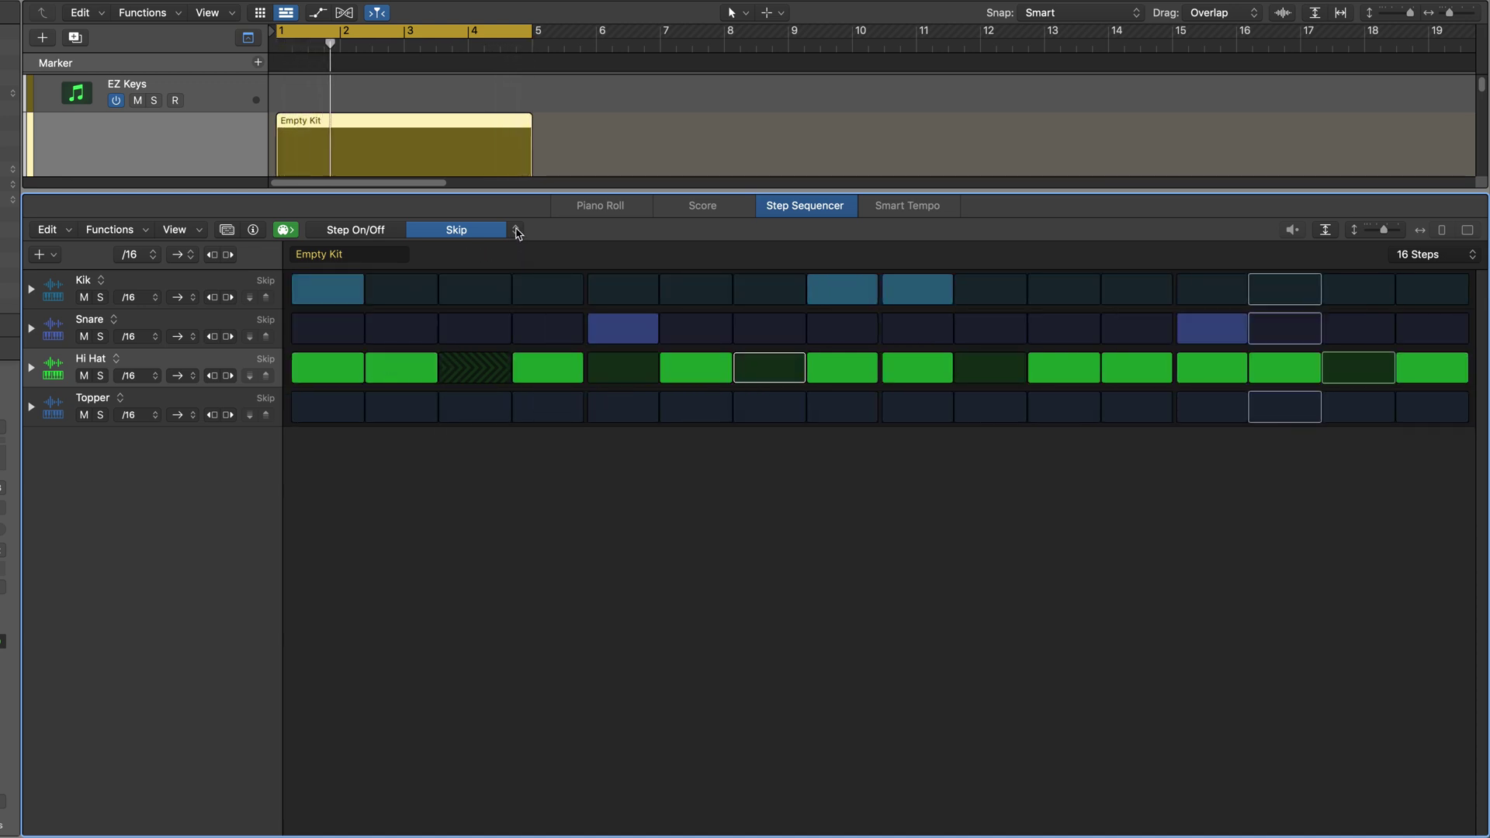
Set Hi Hat step 7 to a /8 step rate and step 10 to a triplet rate.
click(516, 230)
click(520, 215)
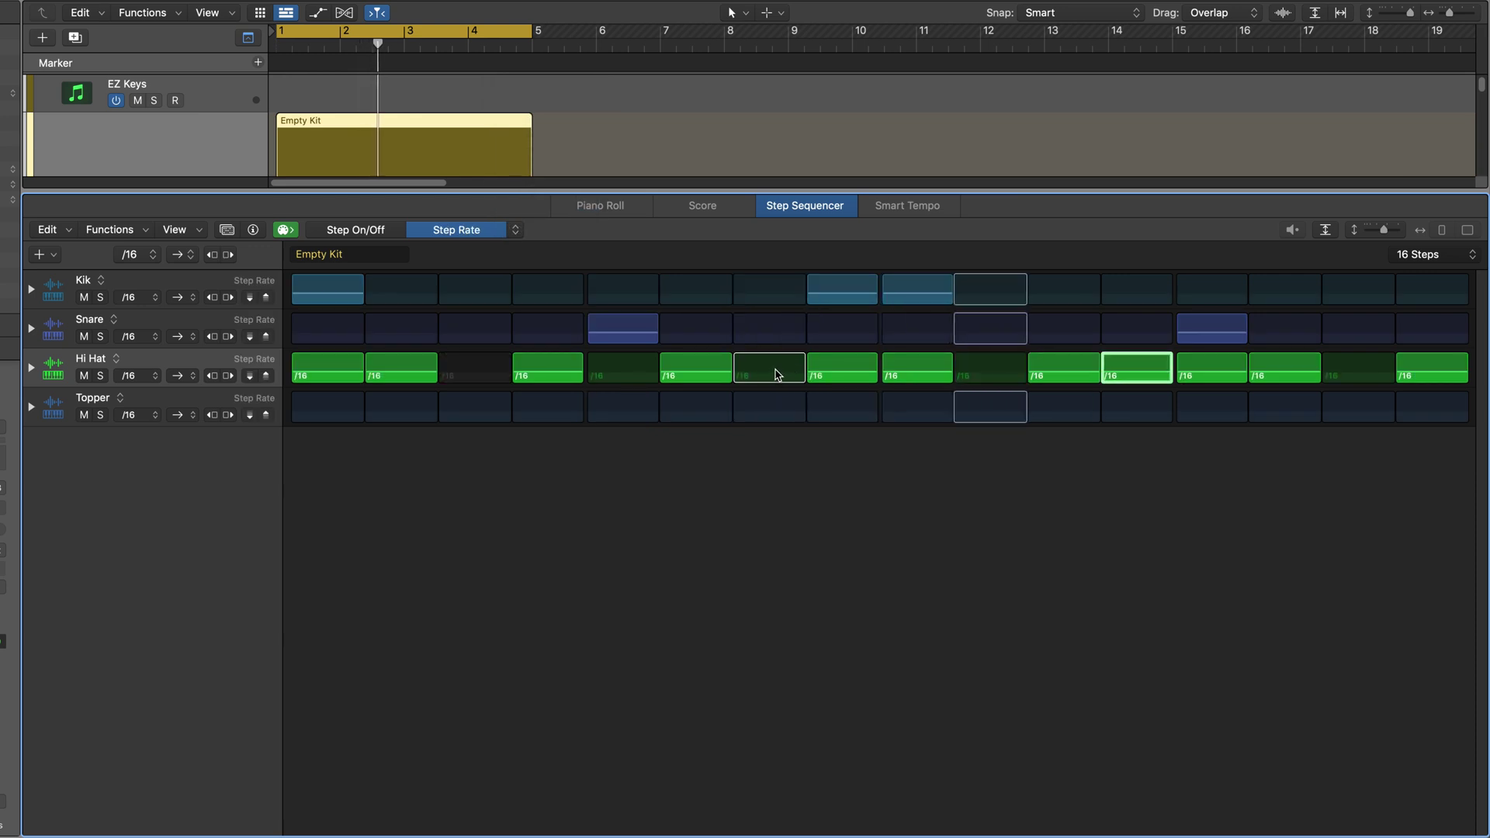
drag(777, 375, 780, 372)
drag(991, 375, 993, 373)
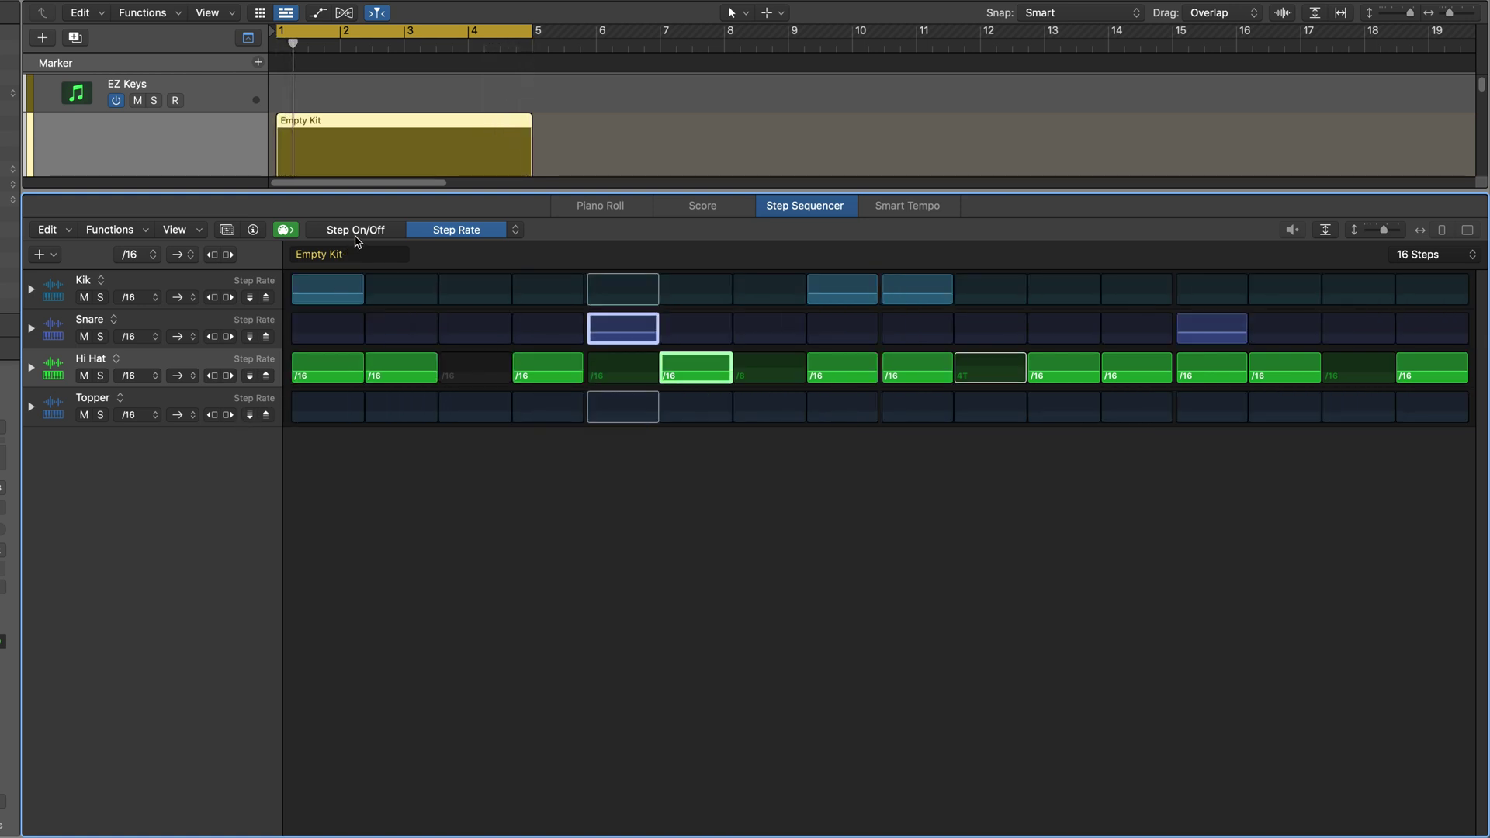
In Step On/Off mode, turn on Topper steps 1, 8 and 14, leaving step 9 off.
click(362, 231)
click(326, 405)
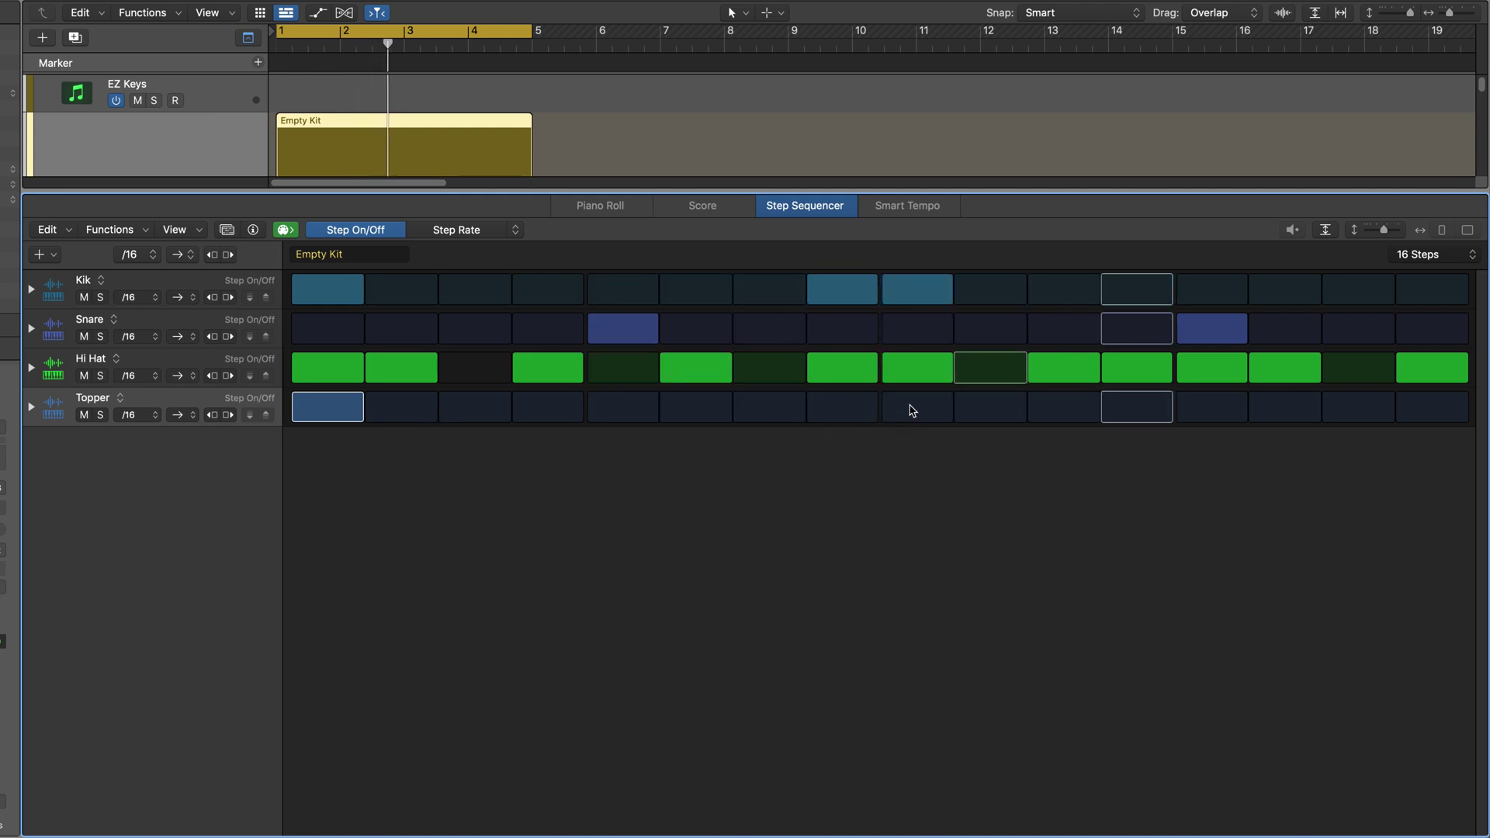
click(900, 415)
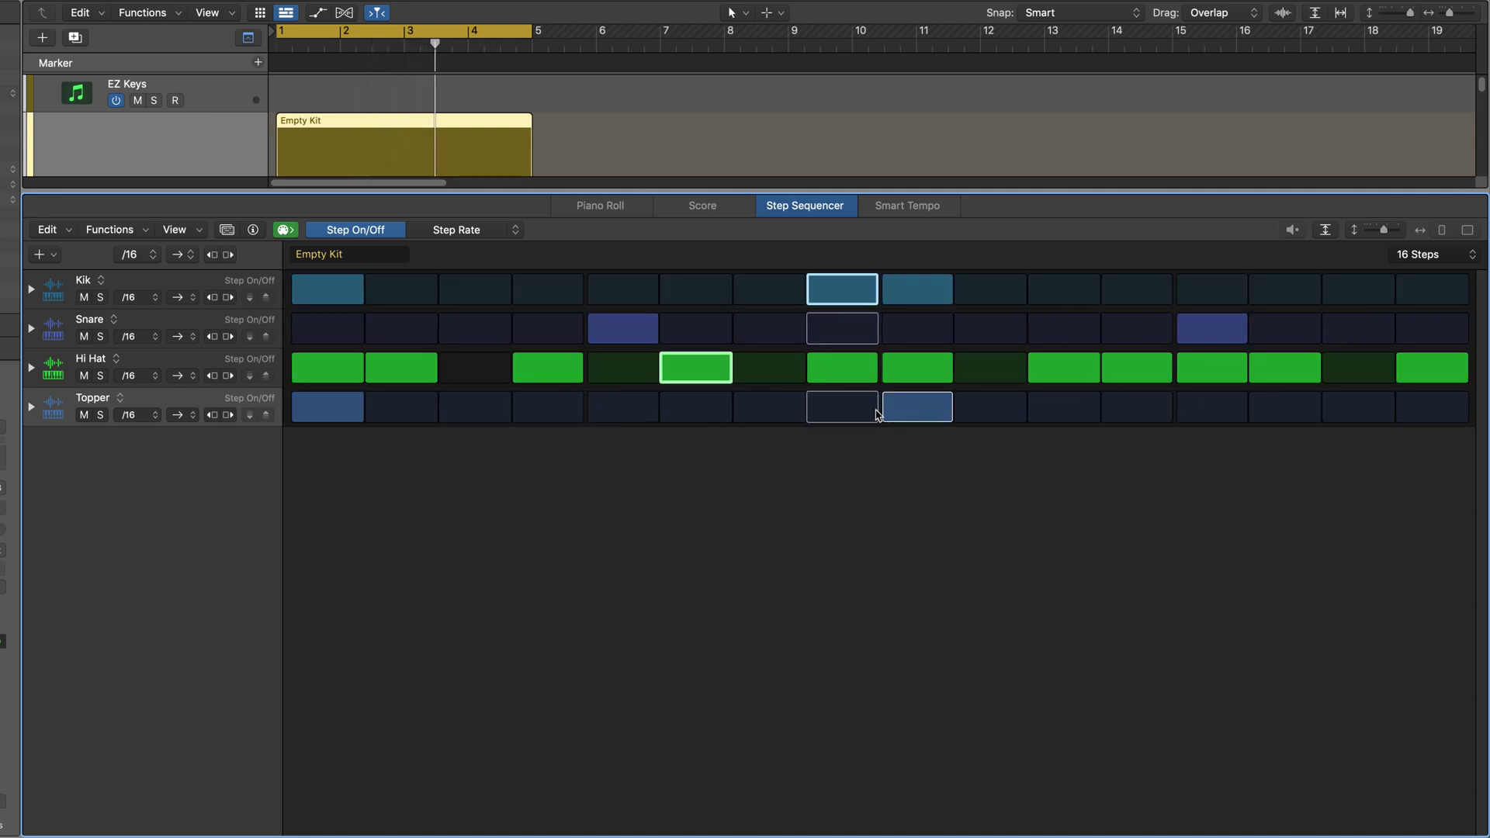
click(846, 407)
click(912, 406)
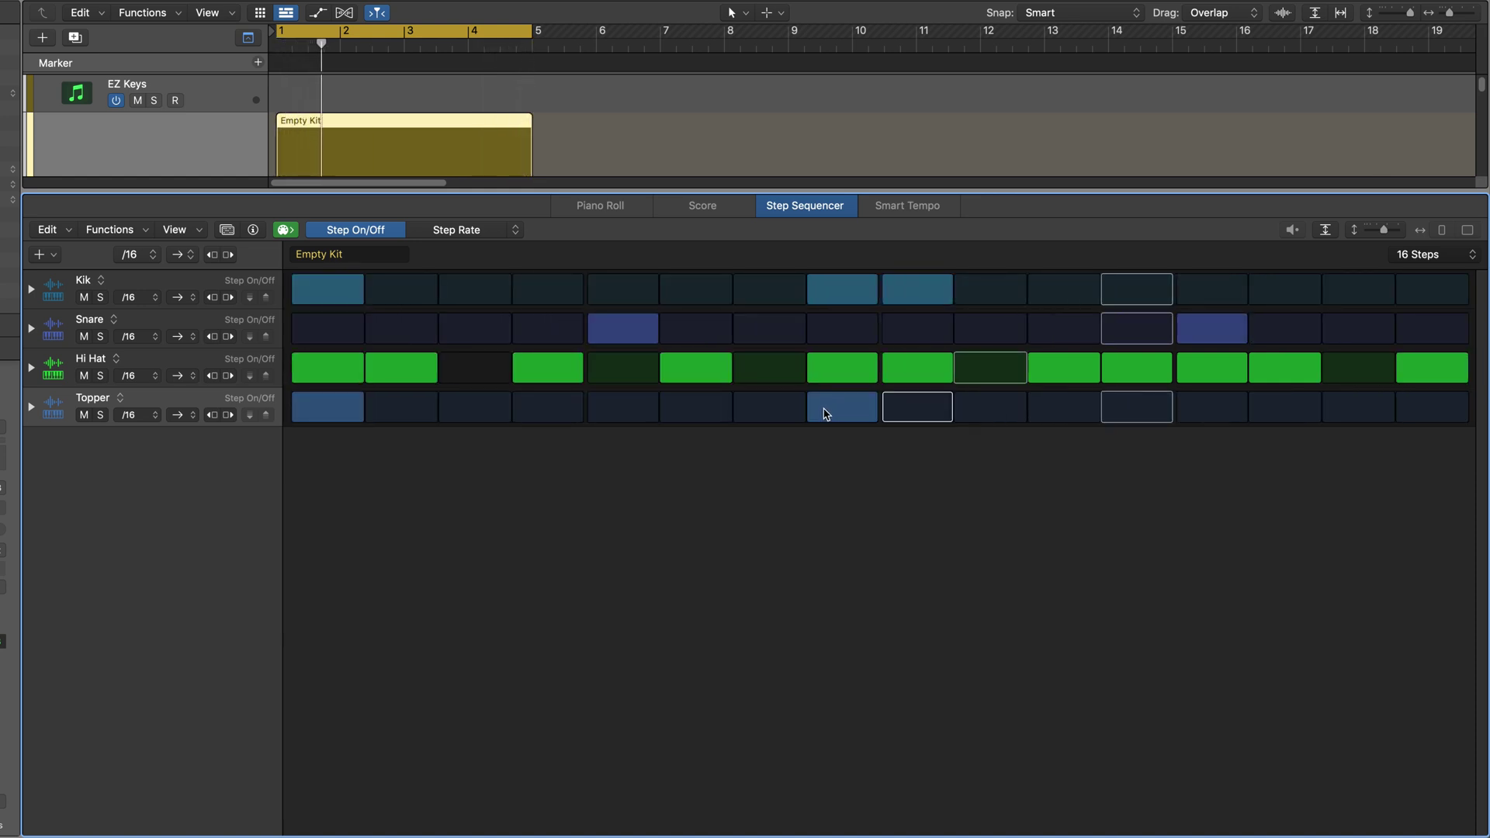
click(1270, 408)
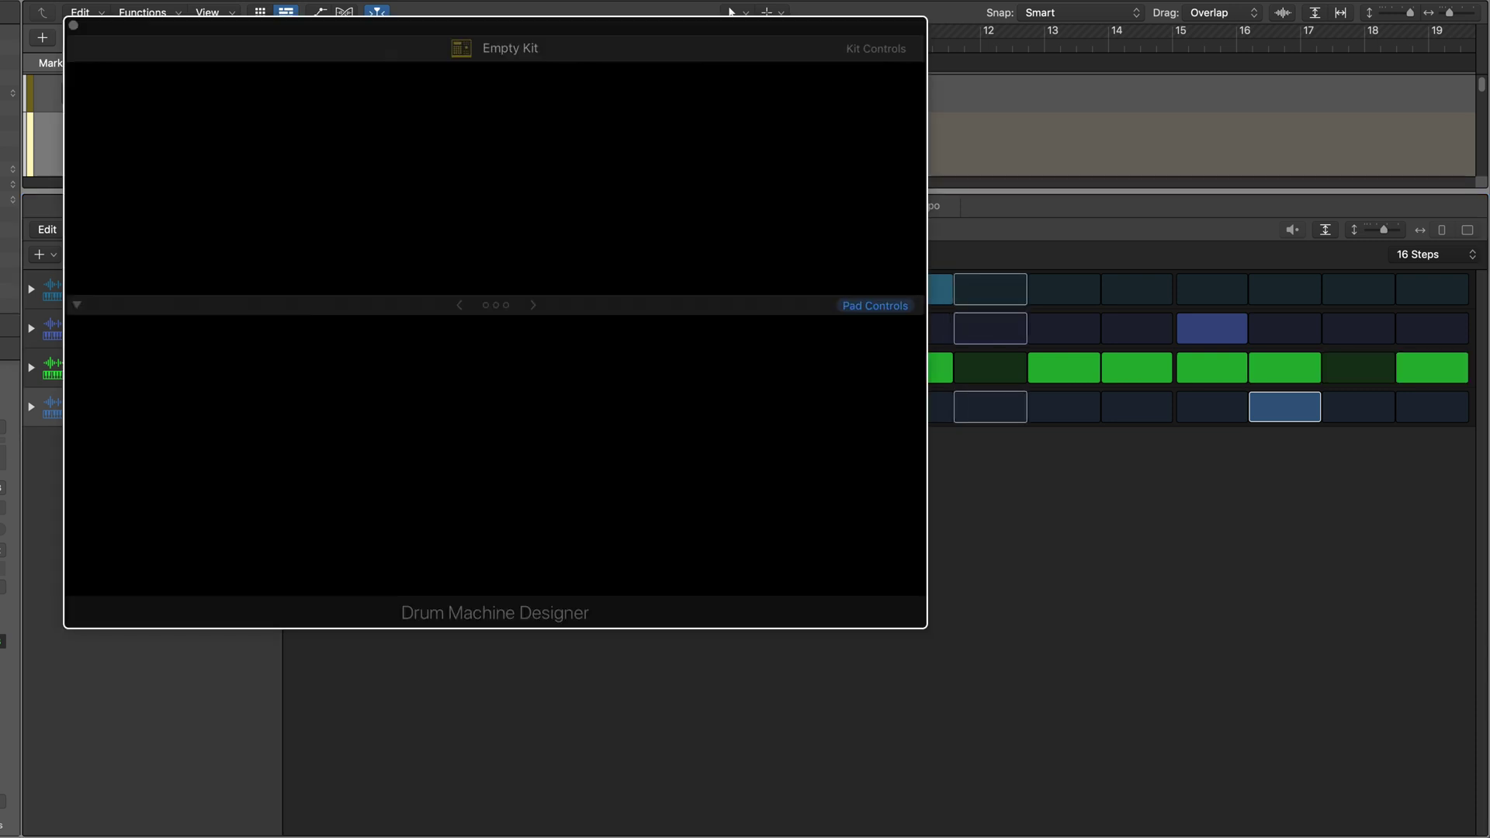
Shorten the Topper pad's amp envelope decay to 1153 ms in Drum Machine Designer.
key(v)
click(578, 86)
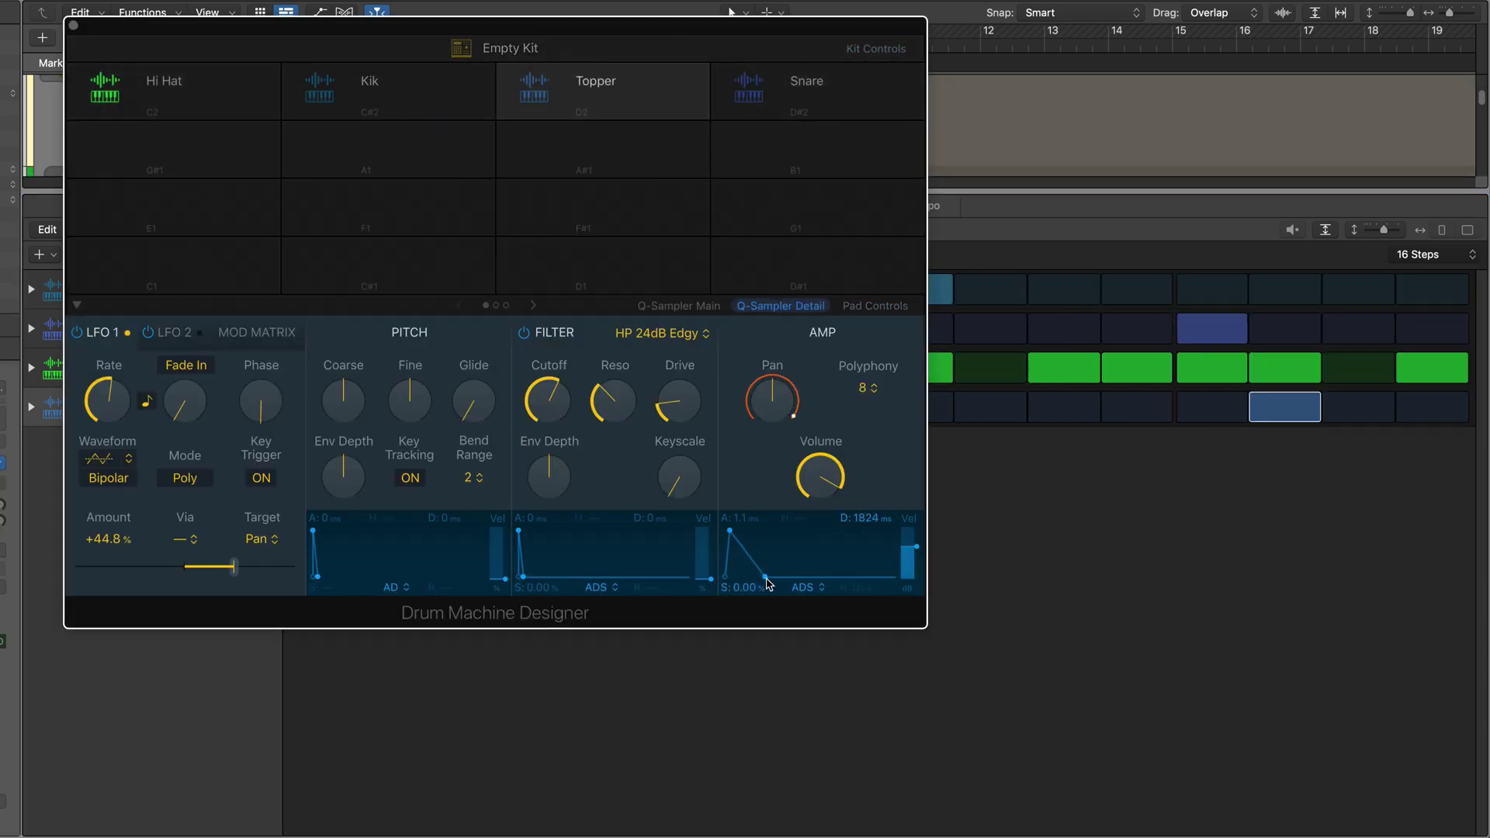
drag(772, 586, 764, 587)
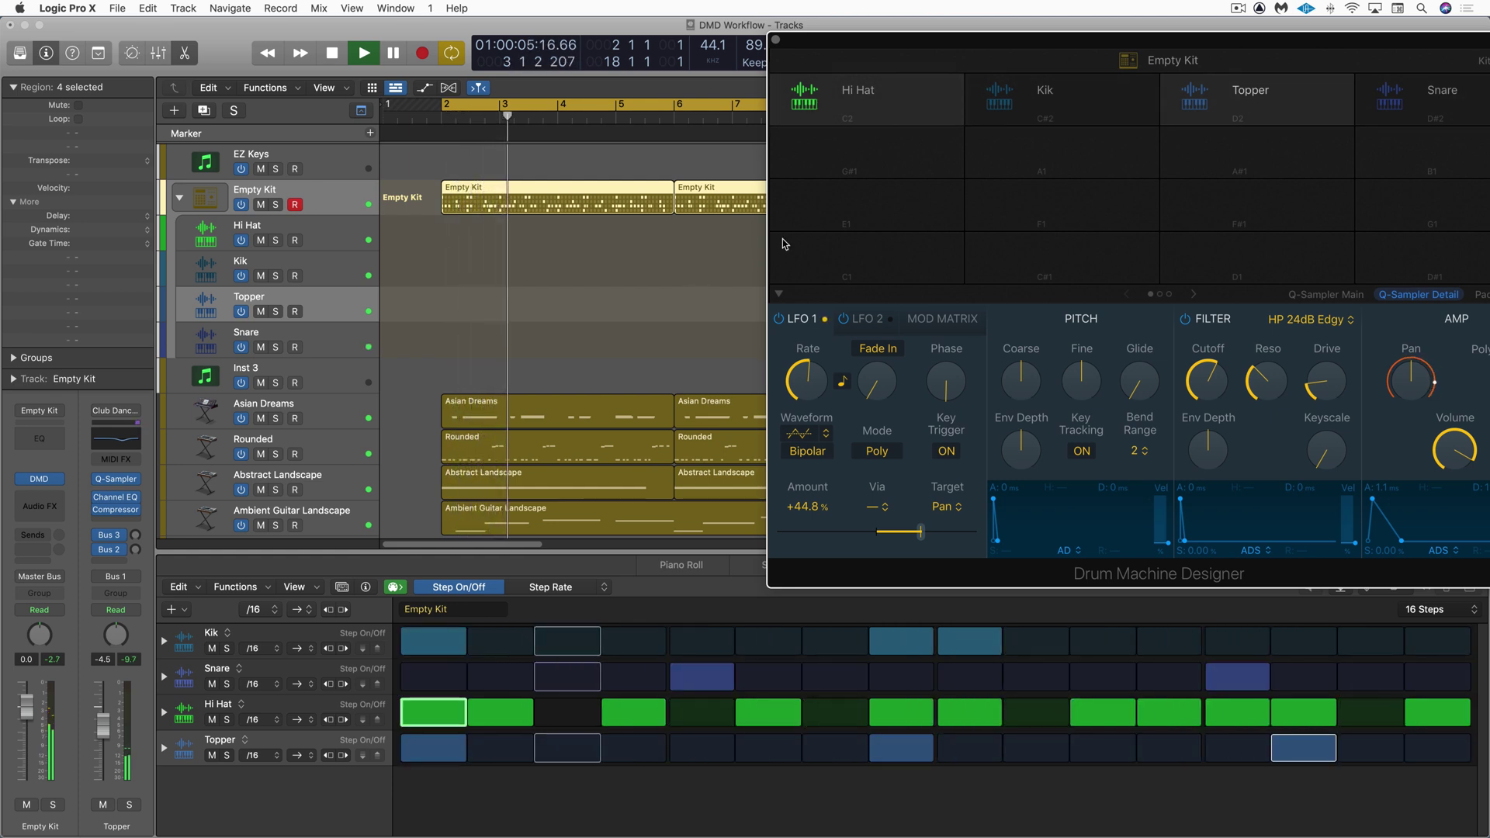
drag(976, 58, 904, 20)
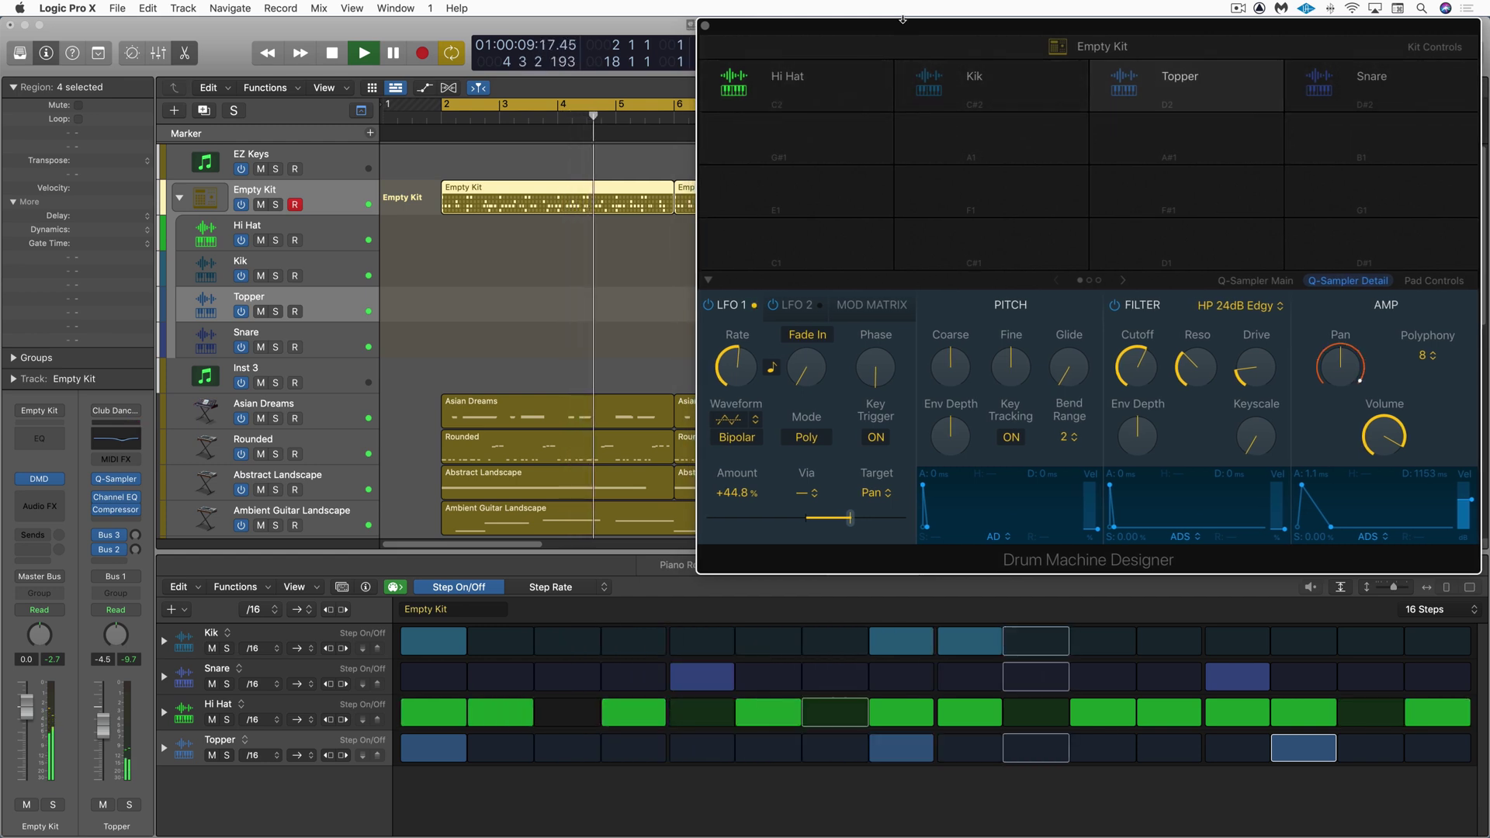